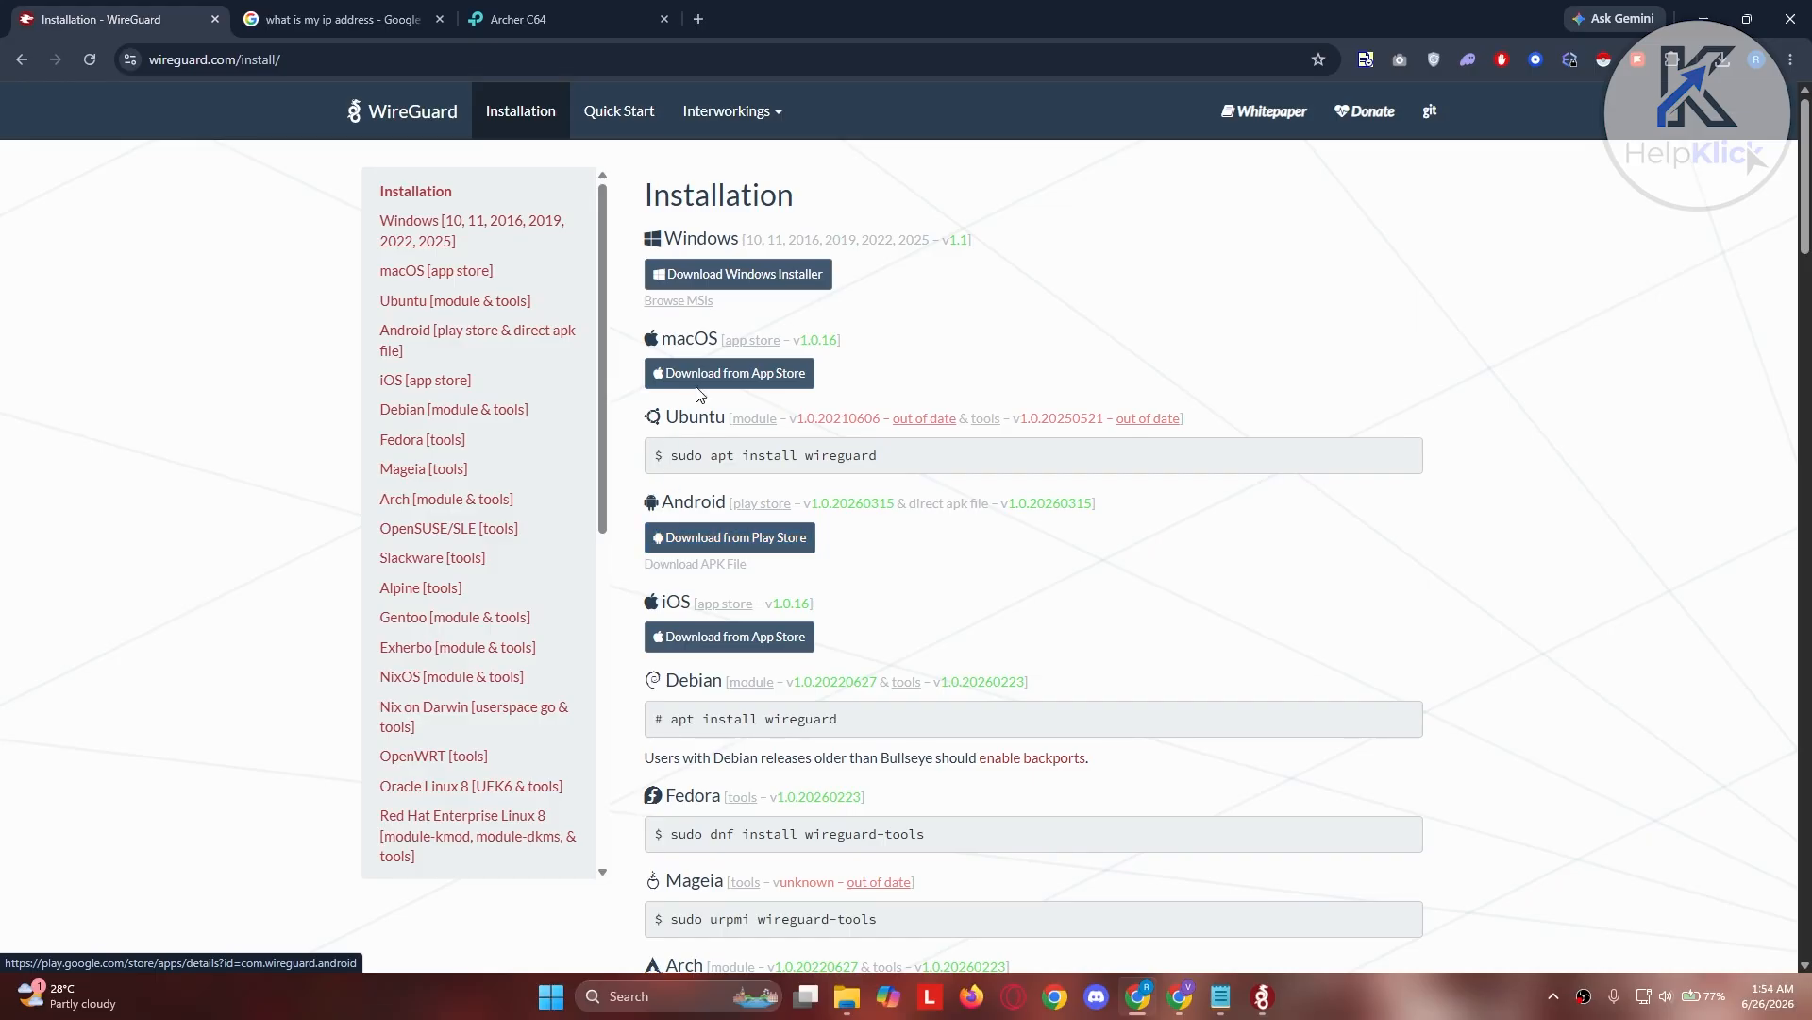
# Check the browser's recent downloads for the WireGuard installer, then switch to the WireGuard app and reposition its window
pyautogui.click(1720, 64)
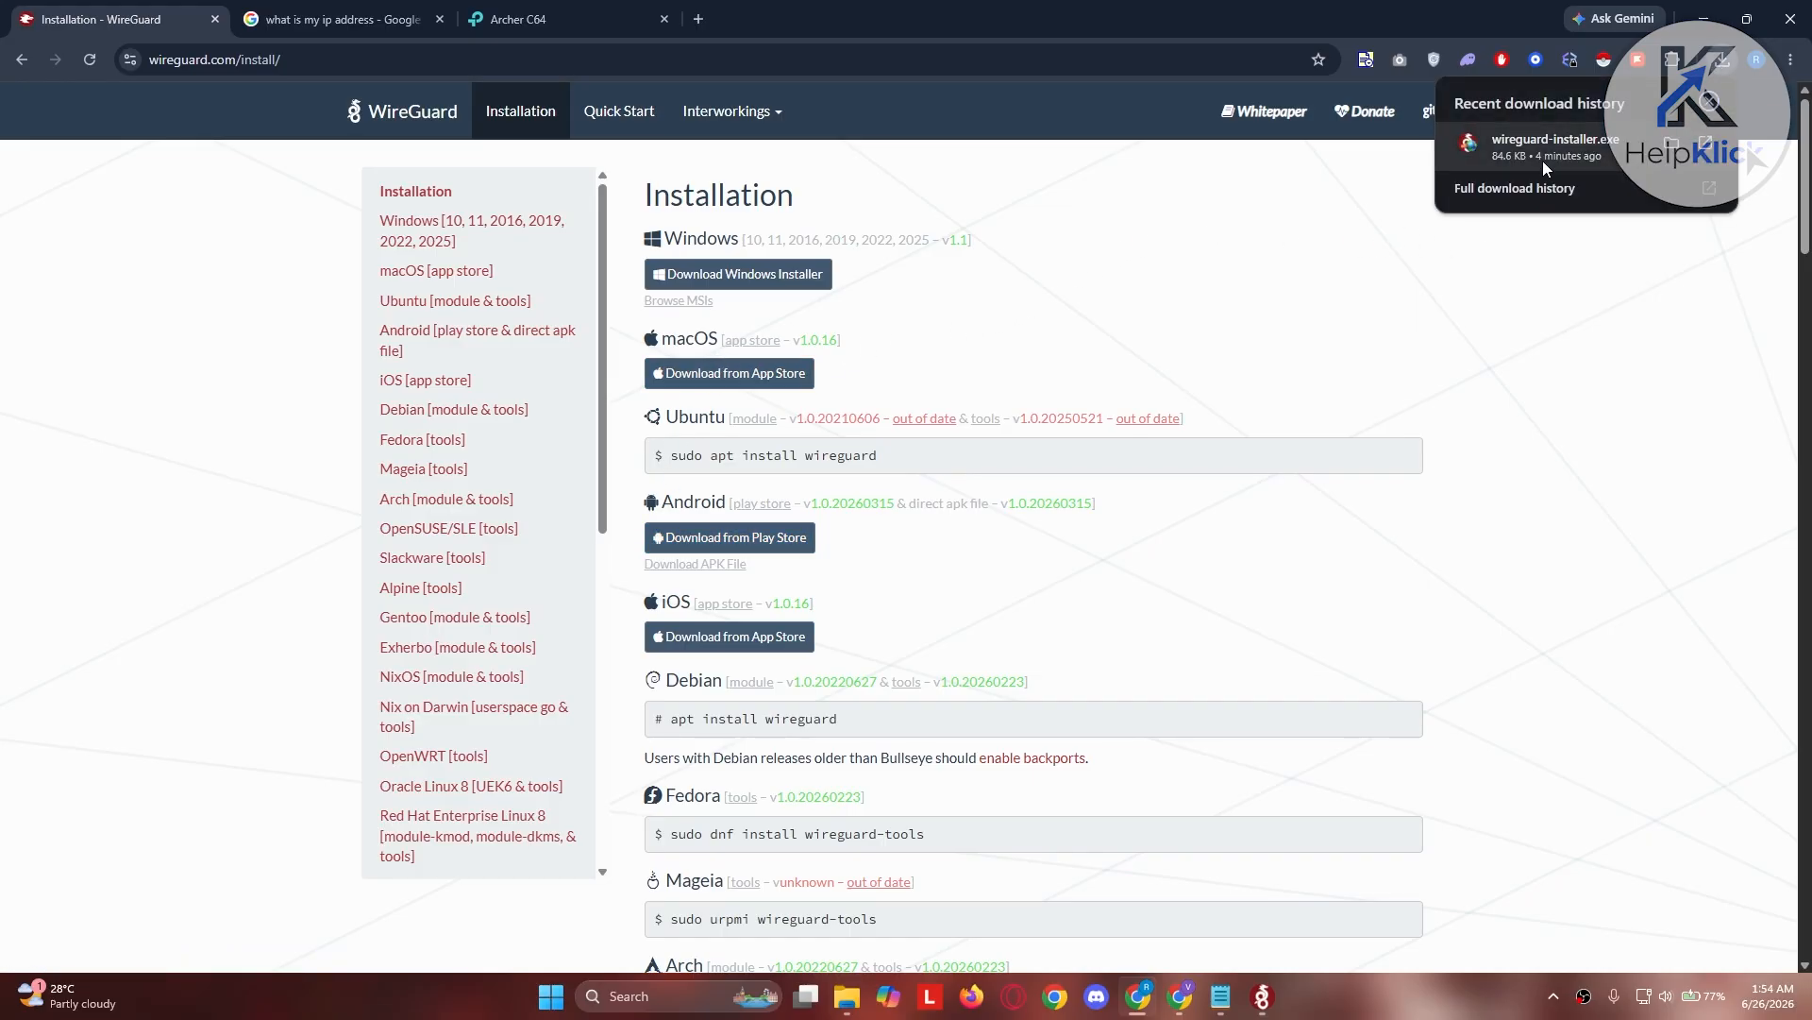
pyautogui.click(1703, 18)
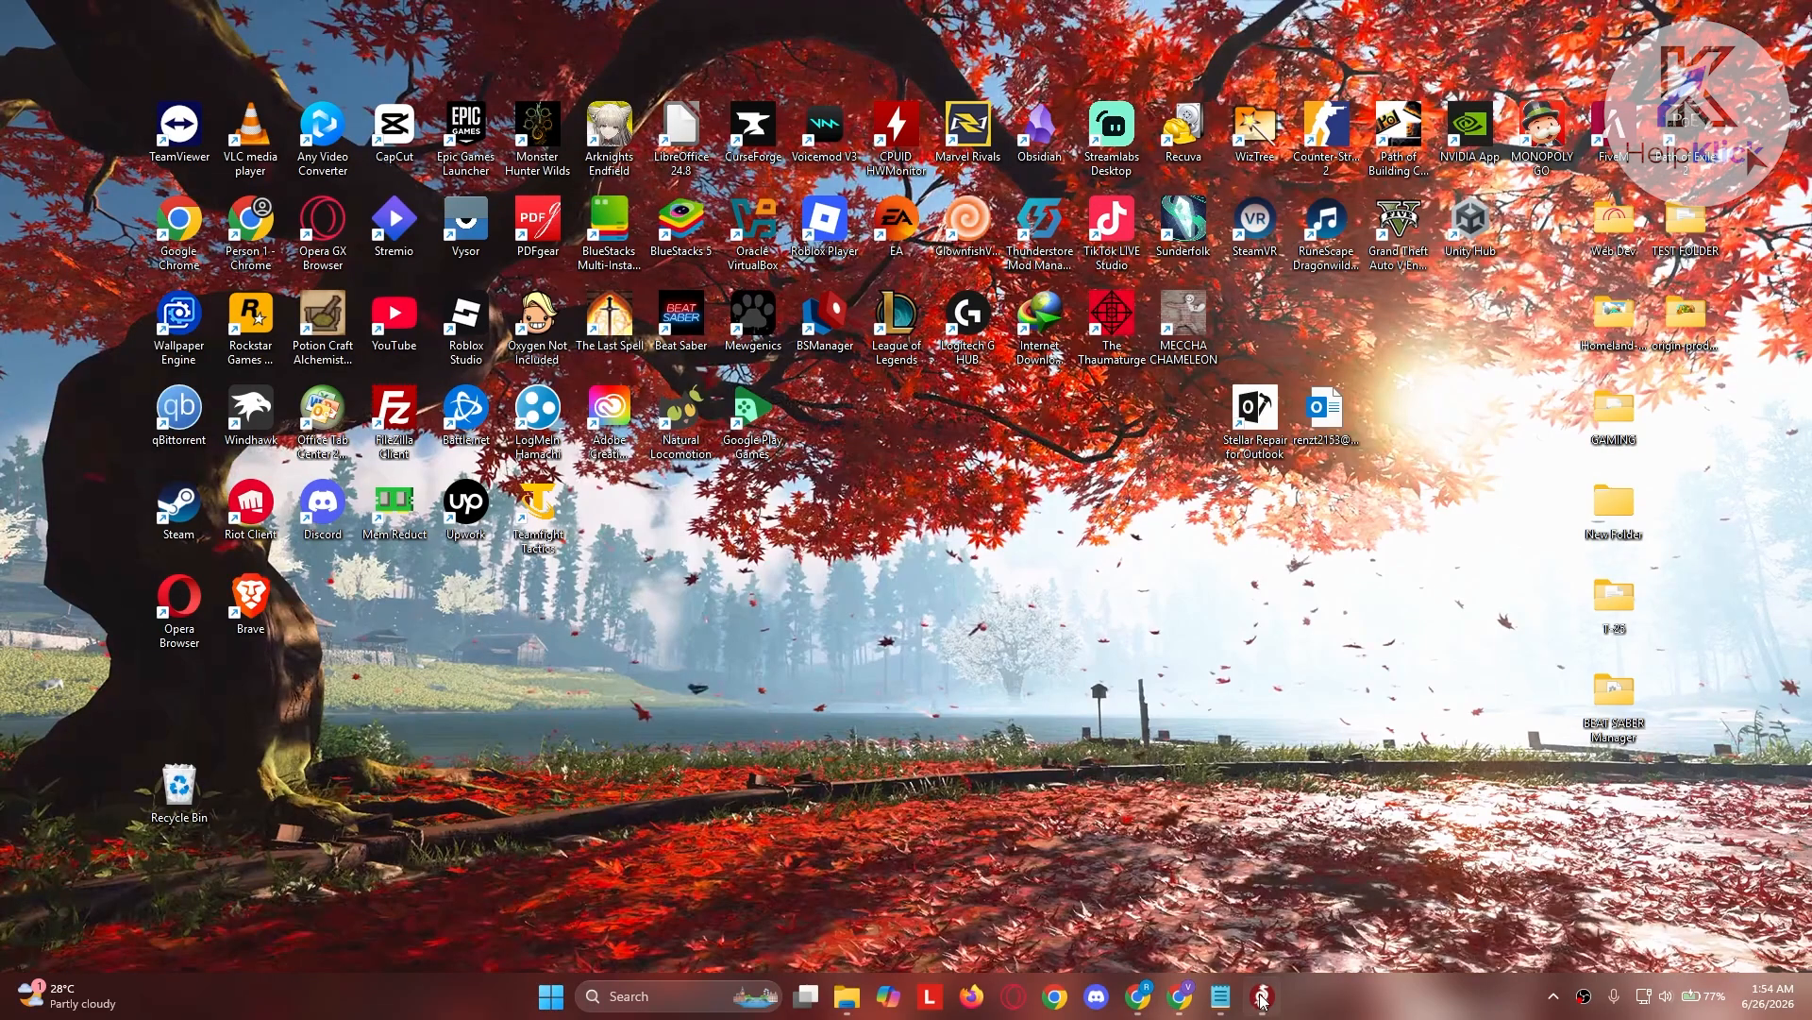
pyautogui.moveTo(1263, 1005)
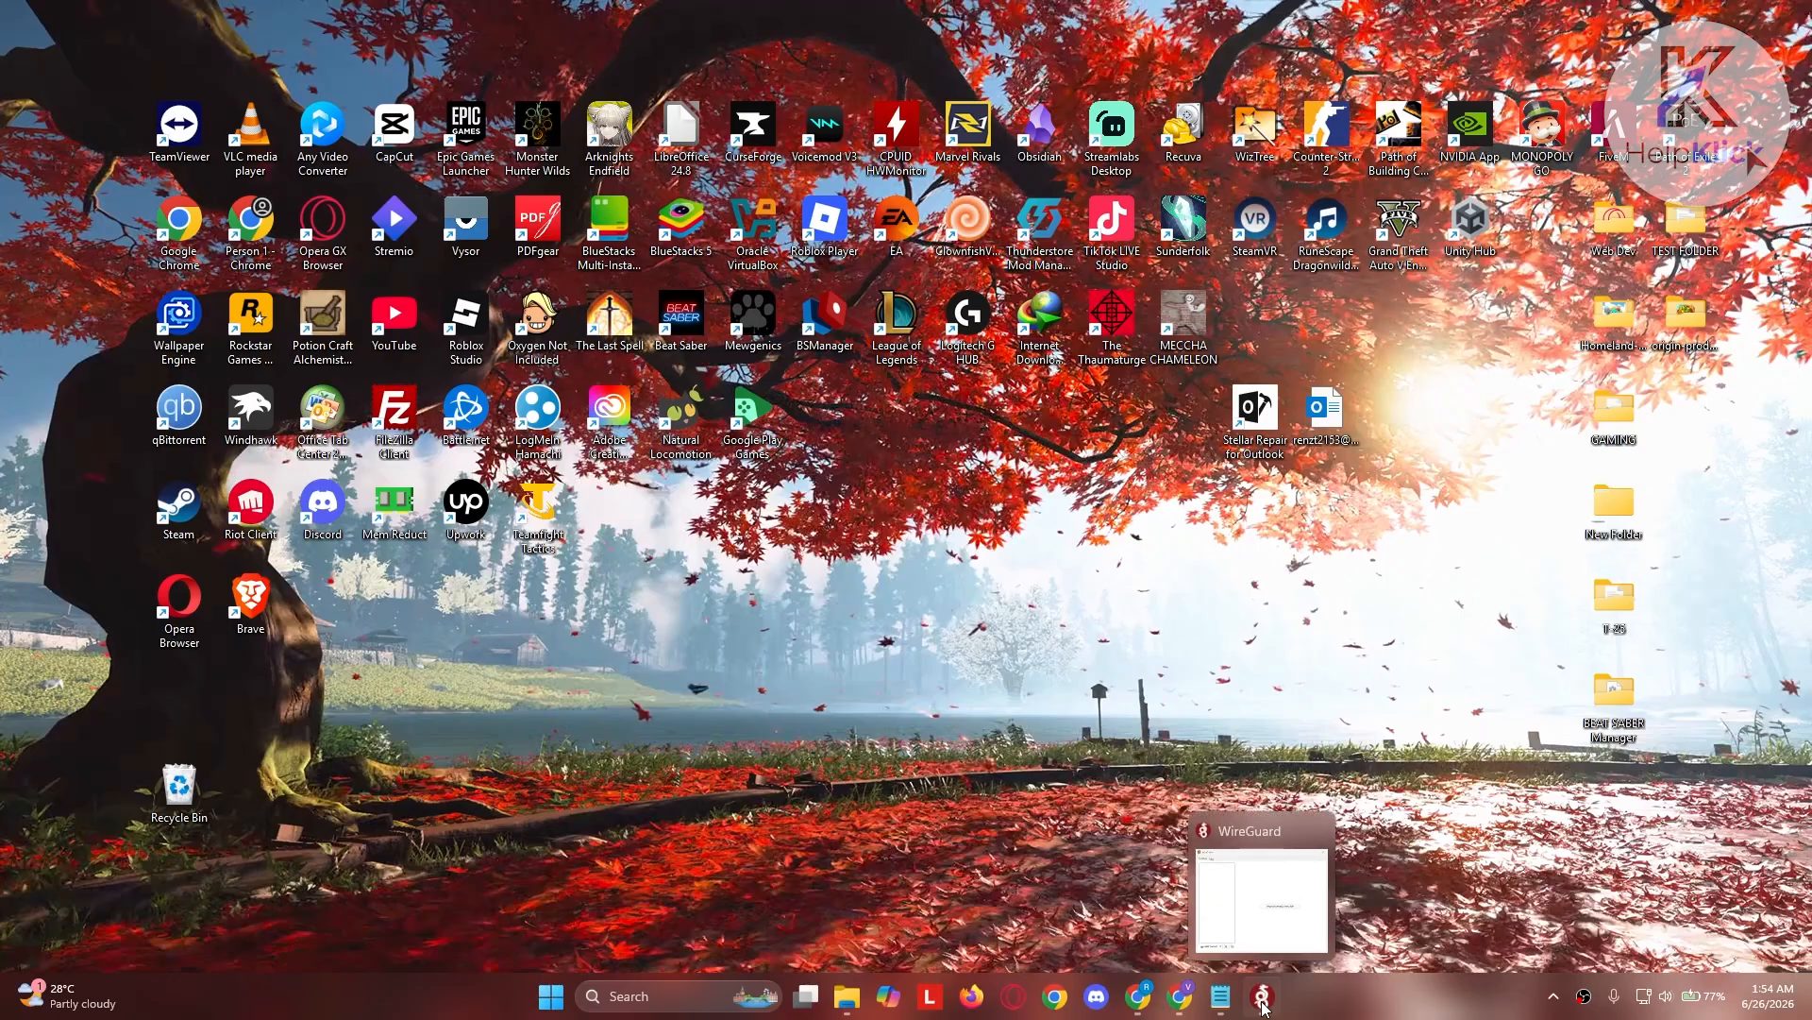
pyautogui.click(1263, 1005)
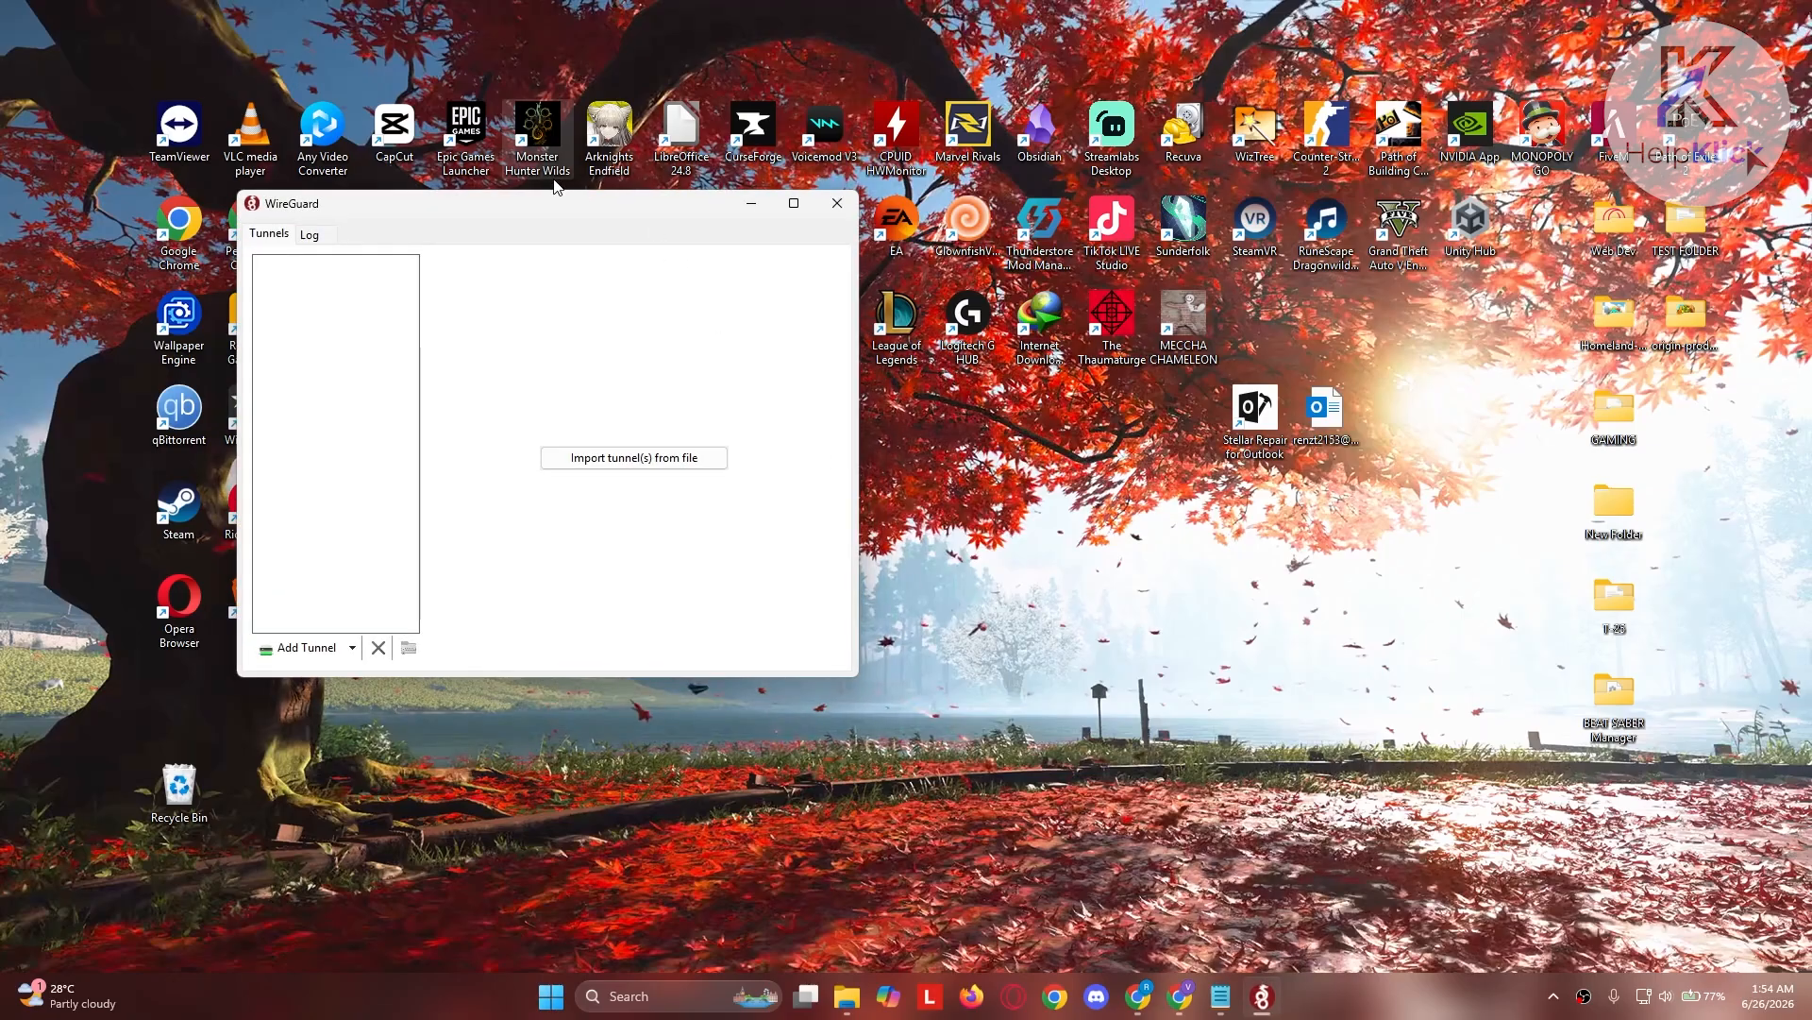
pyautogui.moveTo(545, 207); pyautogui.dragTo(685, 204)
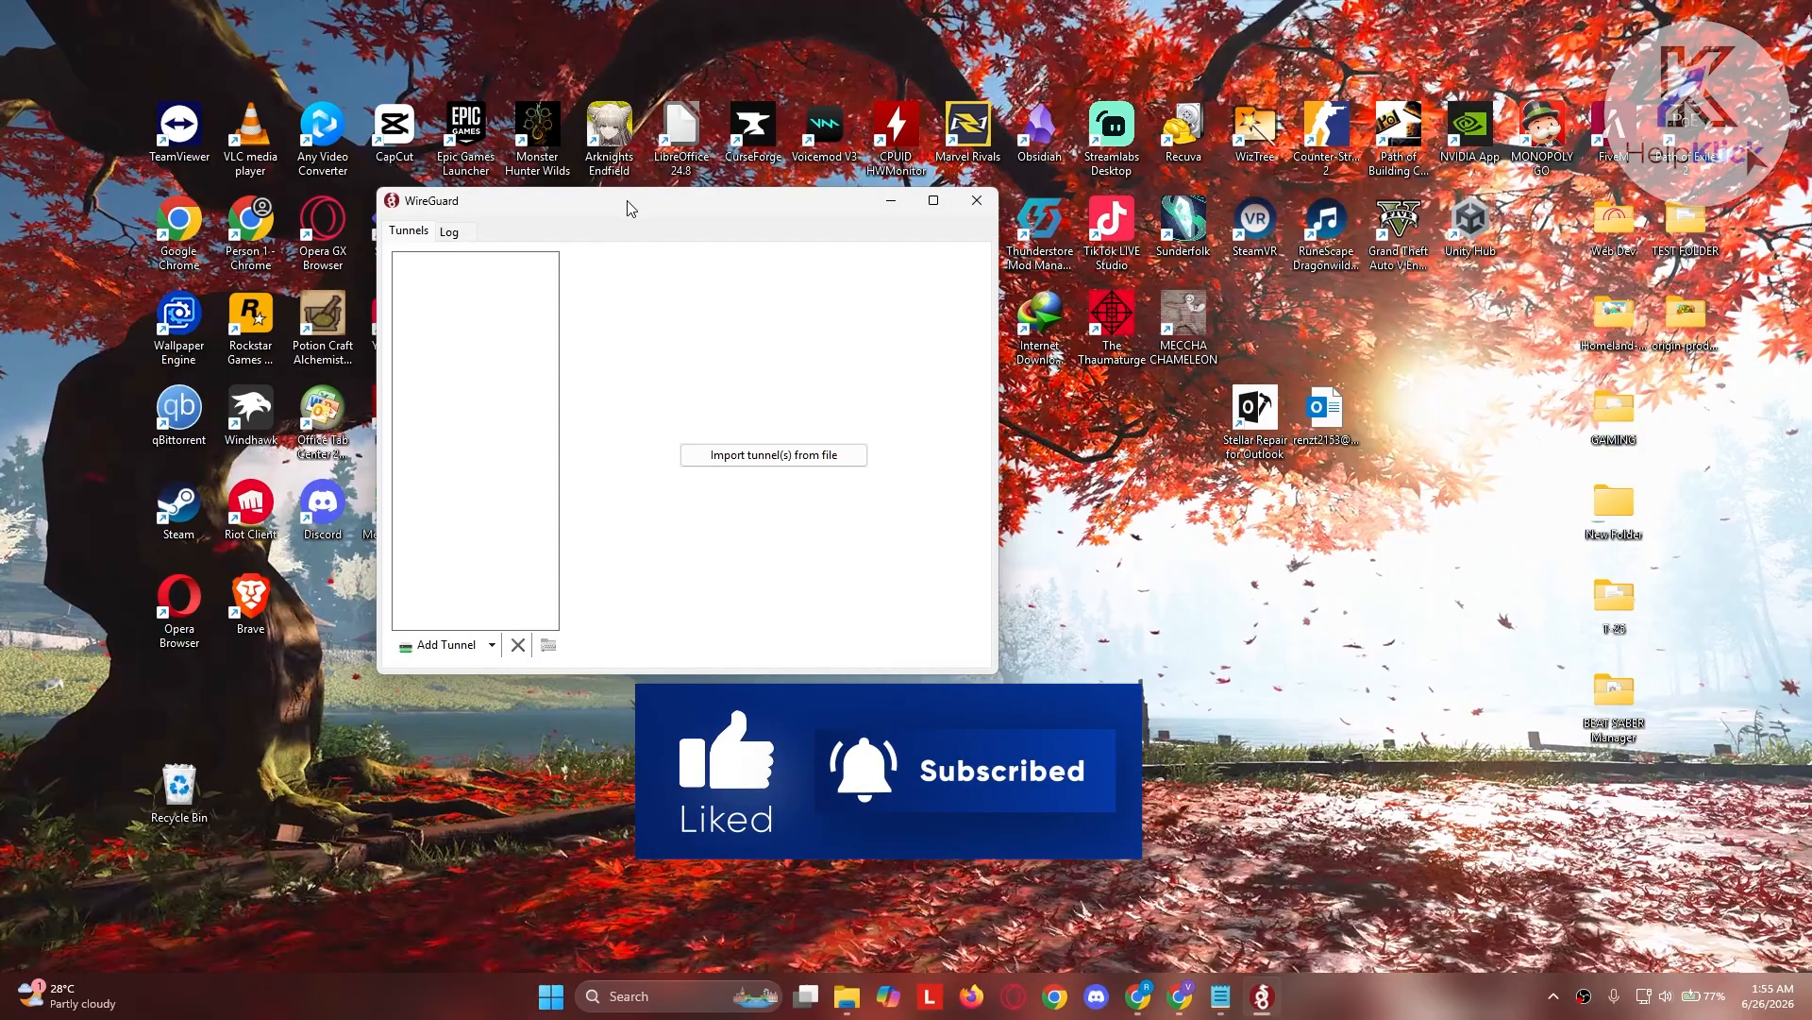
# Add an empty tunnel and name it "WireGuard Config"
pyautogui.click(493, 645)
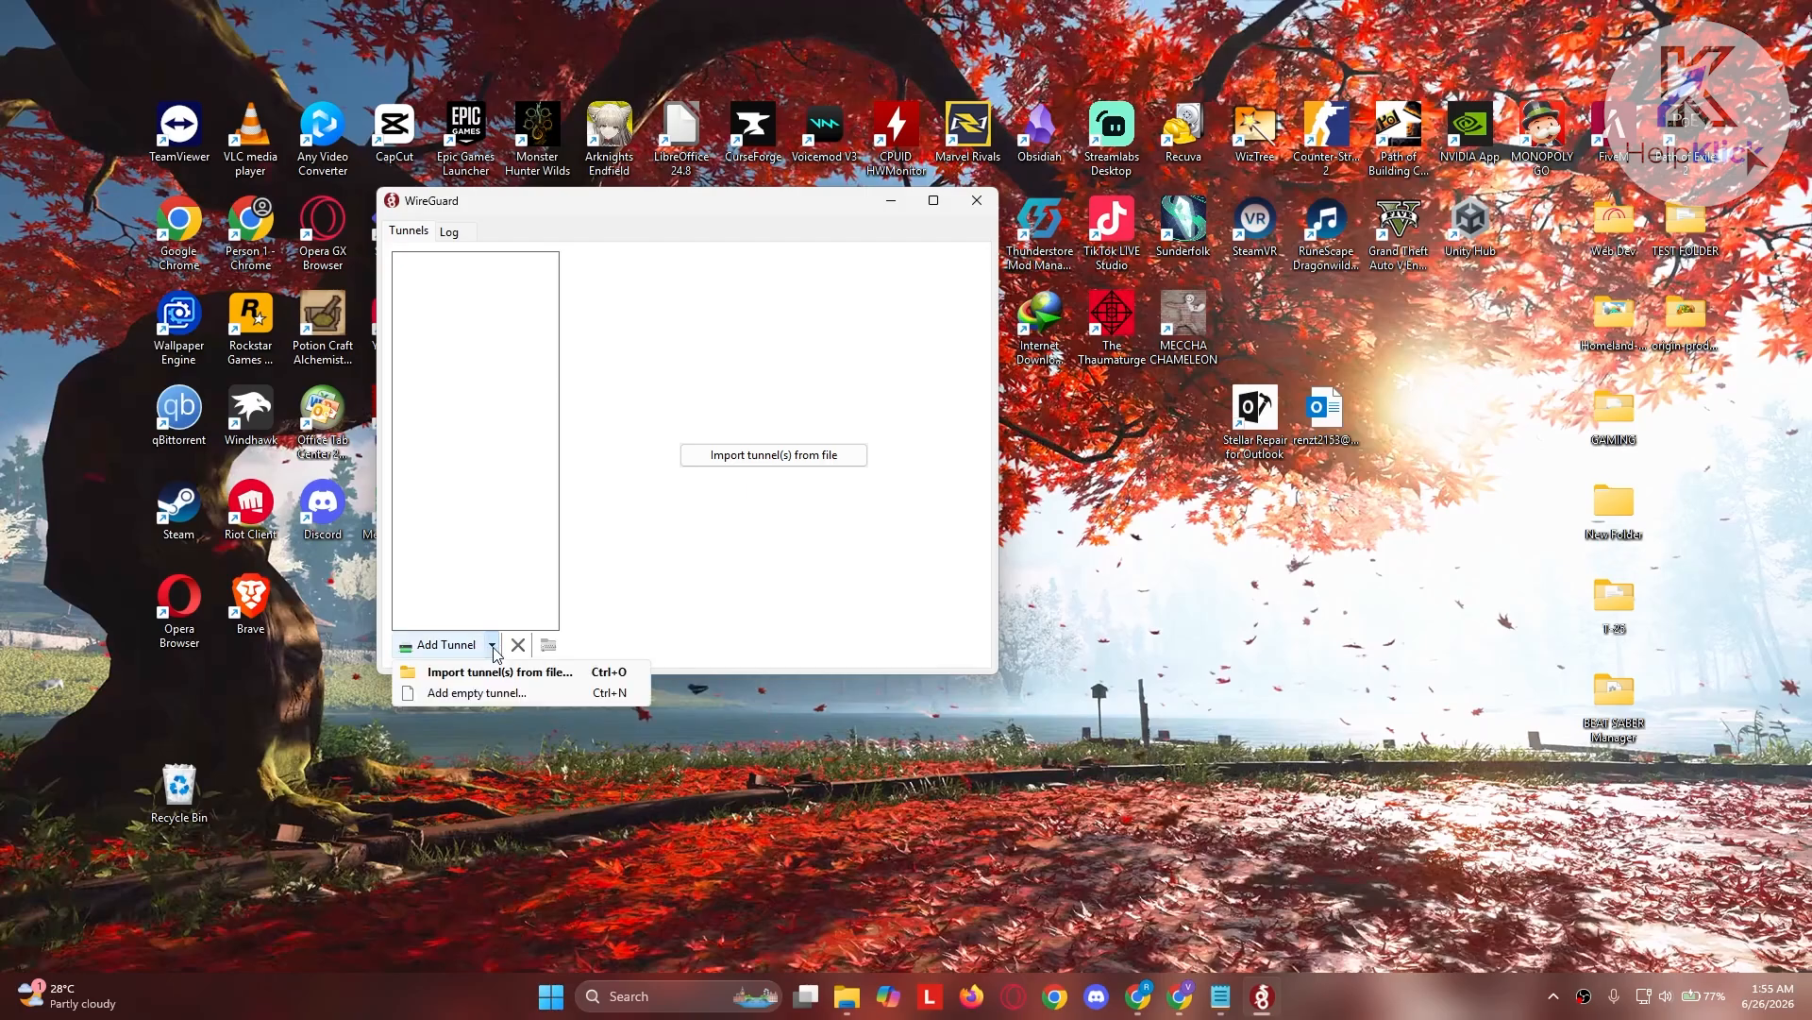
pyautogui.click(486, 696)
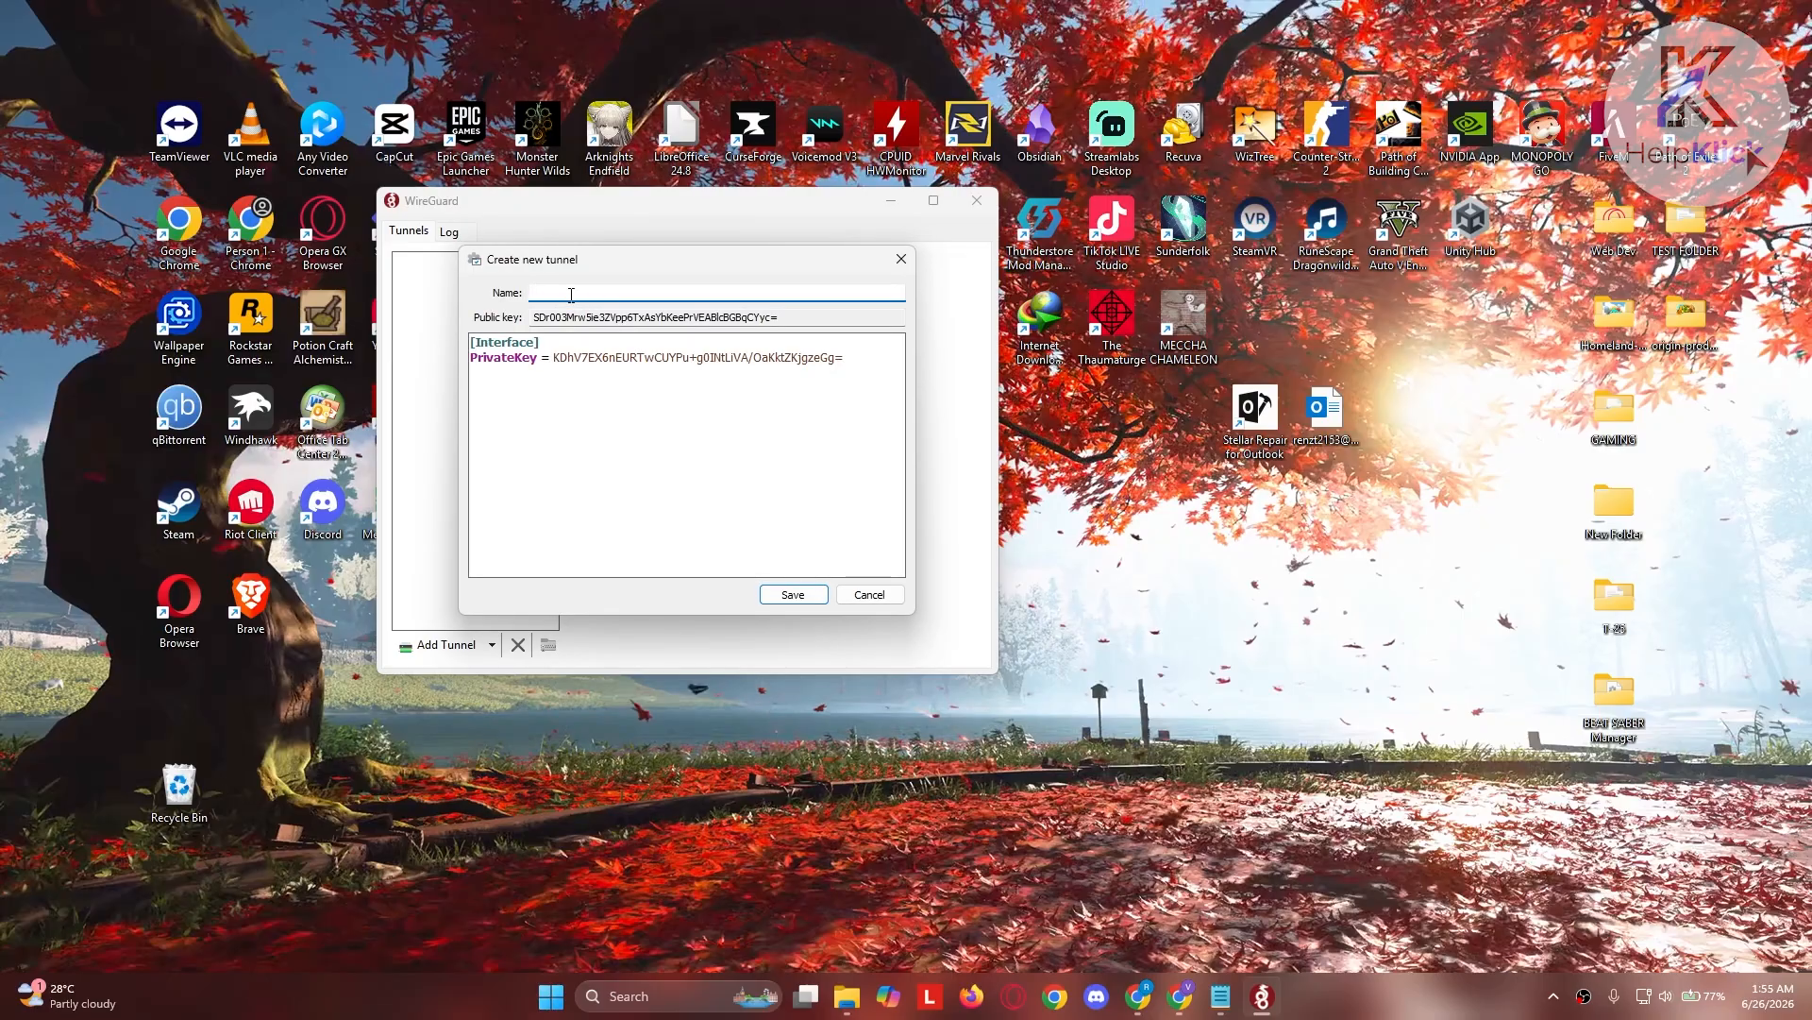
pyautogui.write('WireGuard Config')
# Copy the new tunnel's public key into the Server Public Key line of the Notepad notes
pyautogui.click(612, 322)
pyautogui.hotkey('ctrl', 'a')
pyautogui.hotkey('ctrl', 'c')
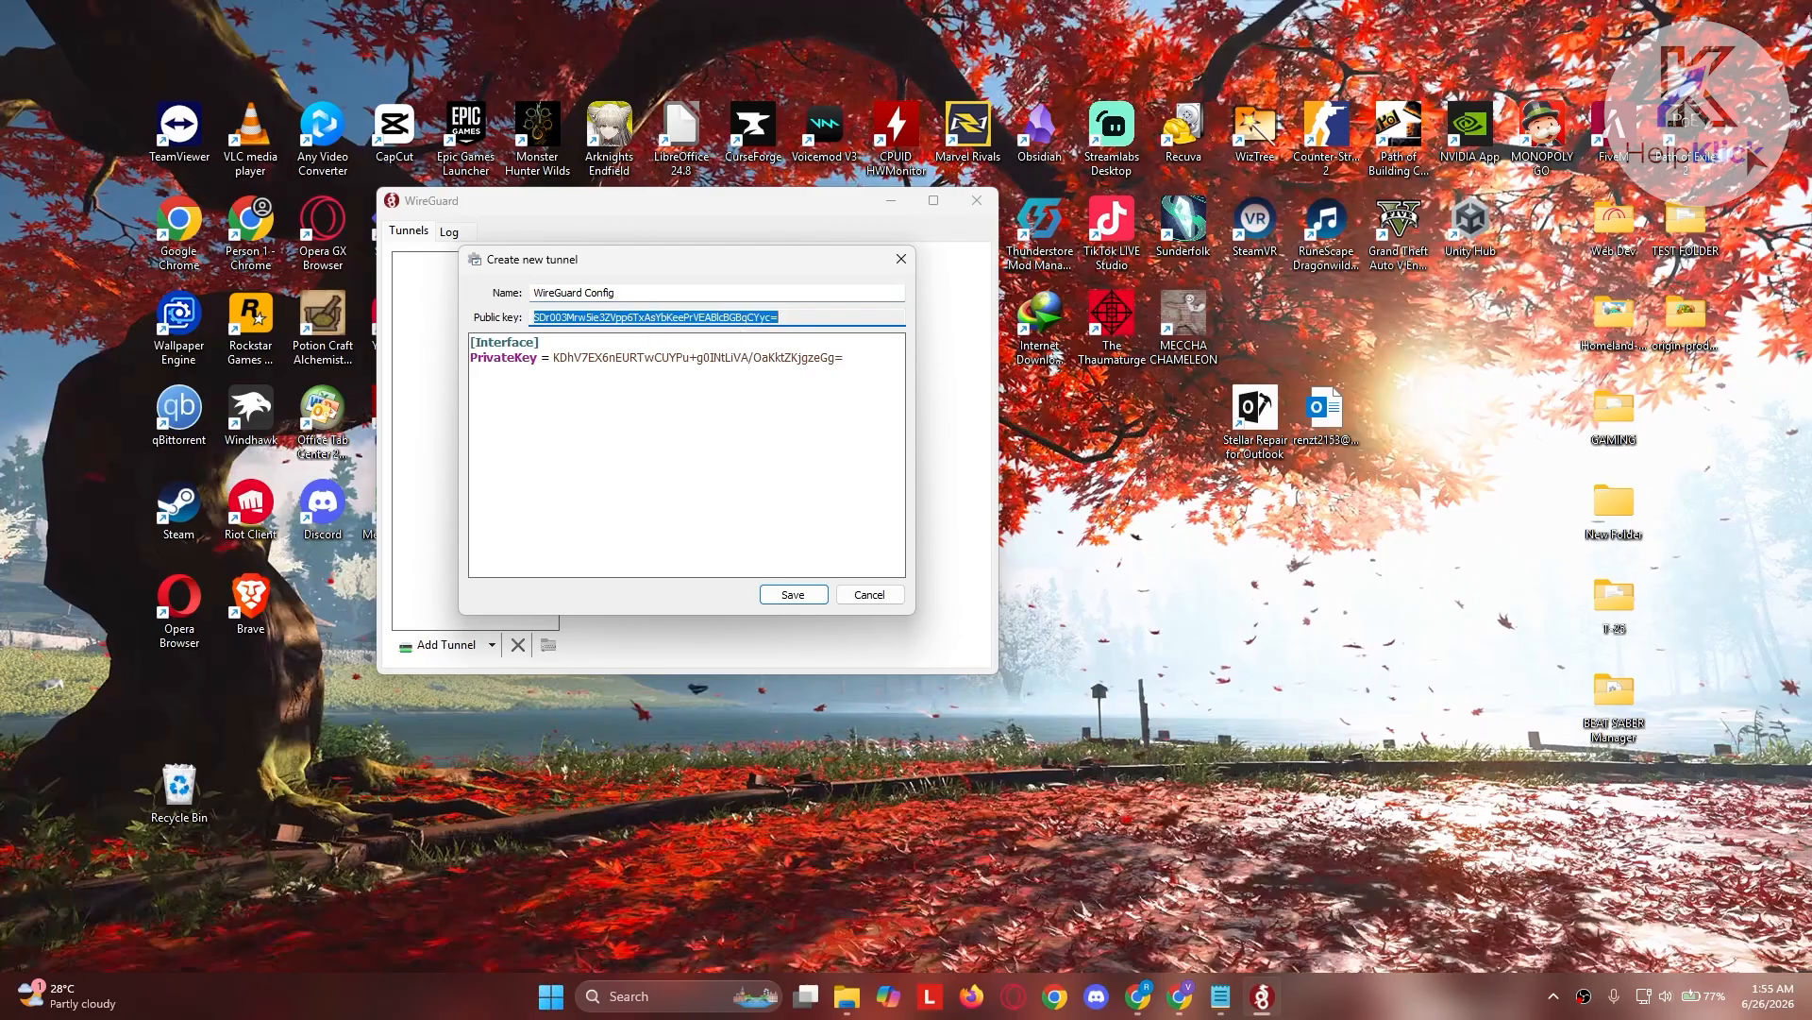
pyautogui.click(1091, 731)
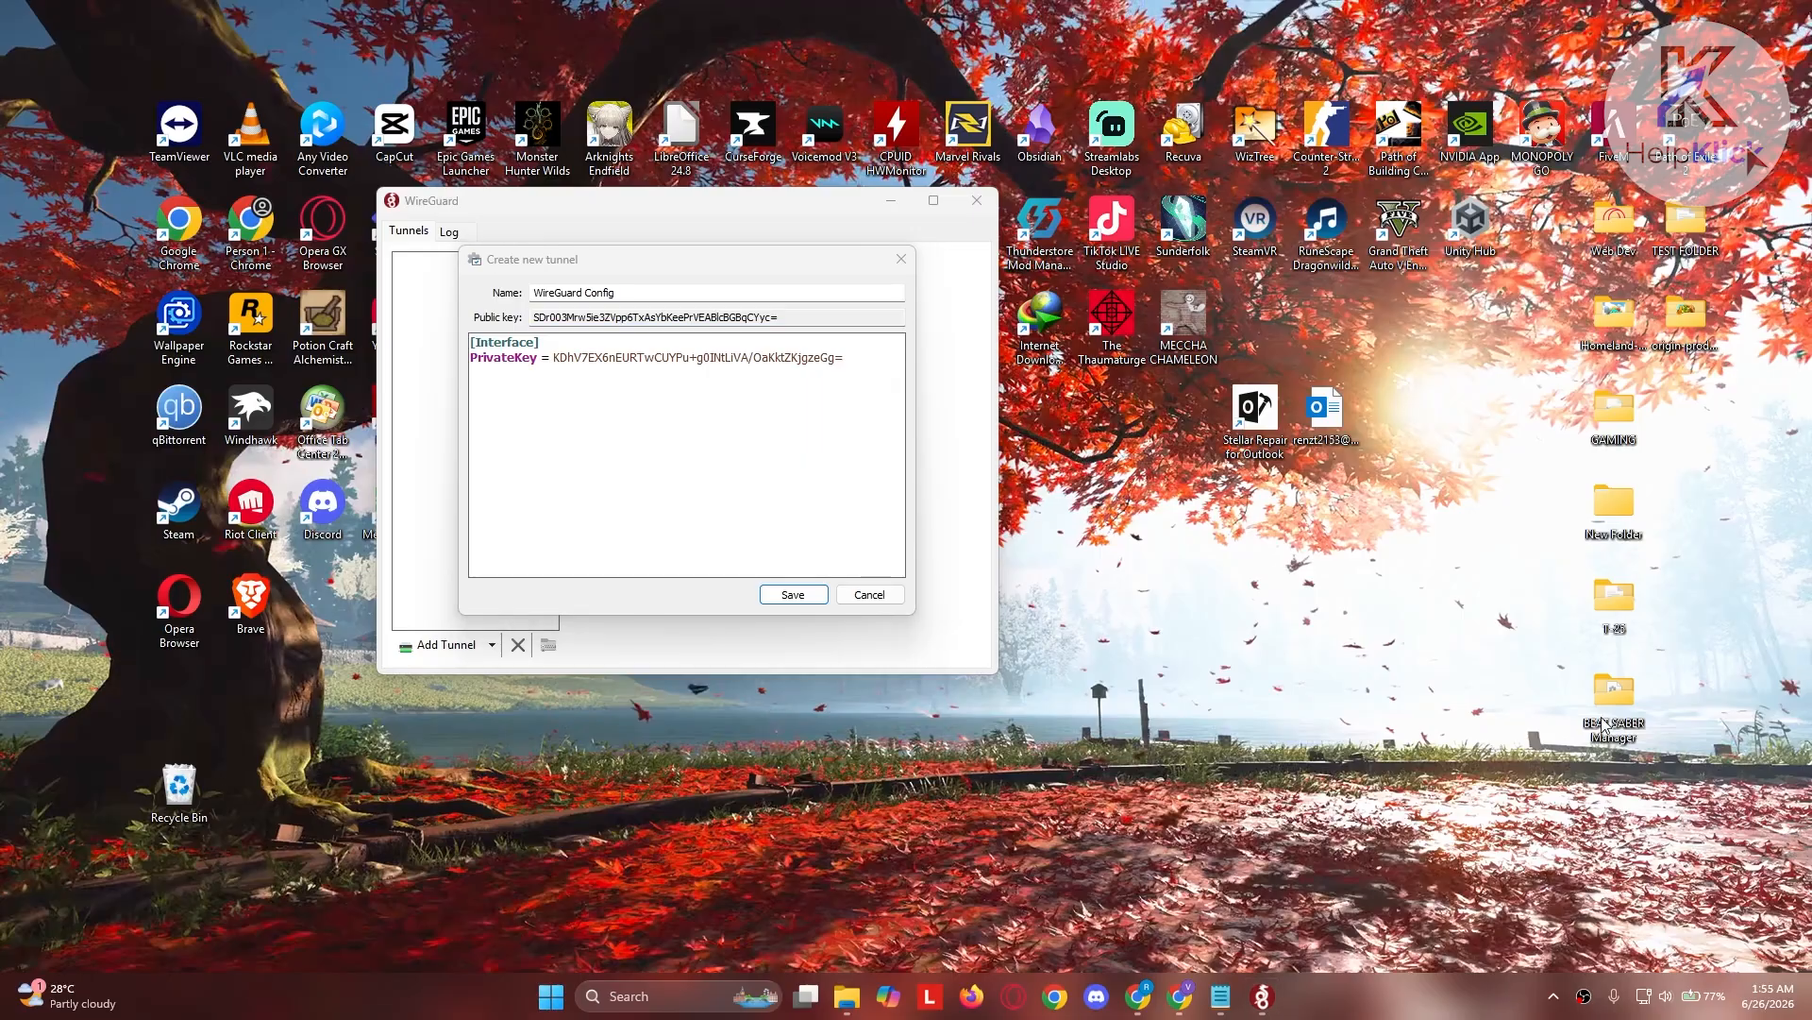
pyautogui.click(1223, 992)
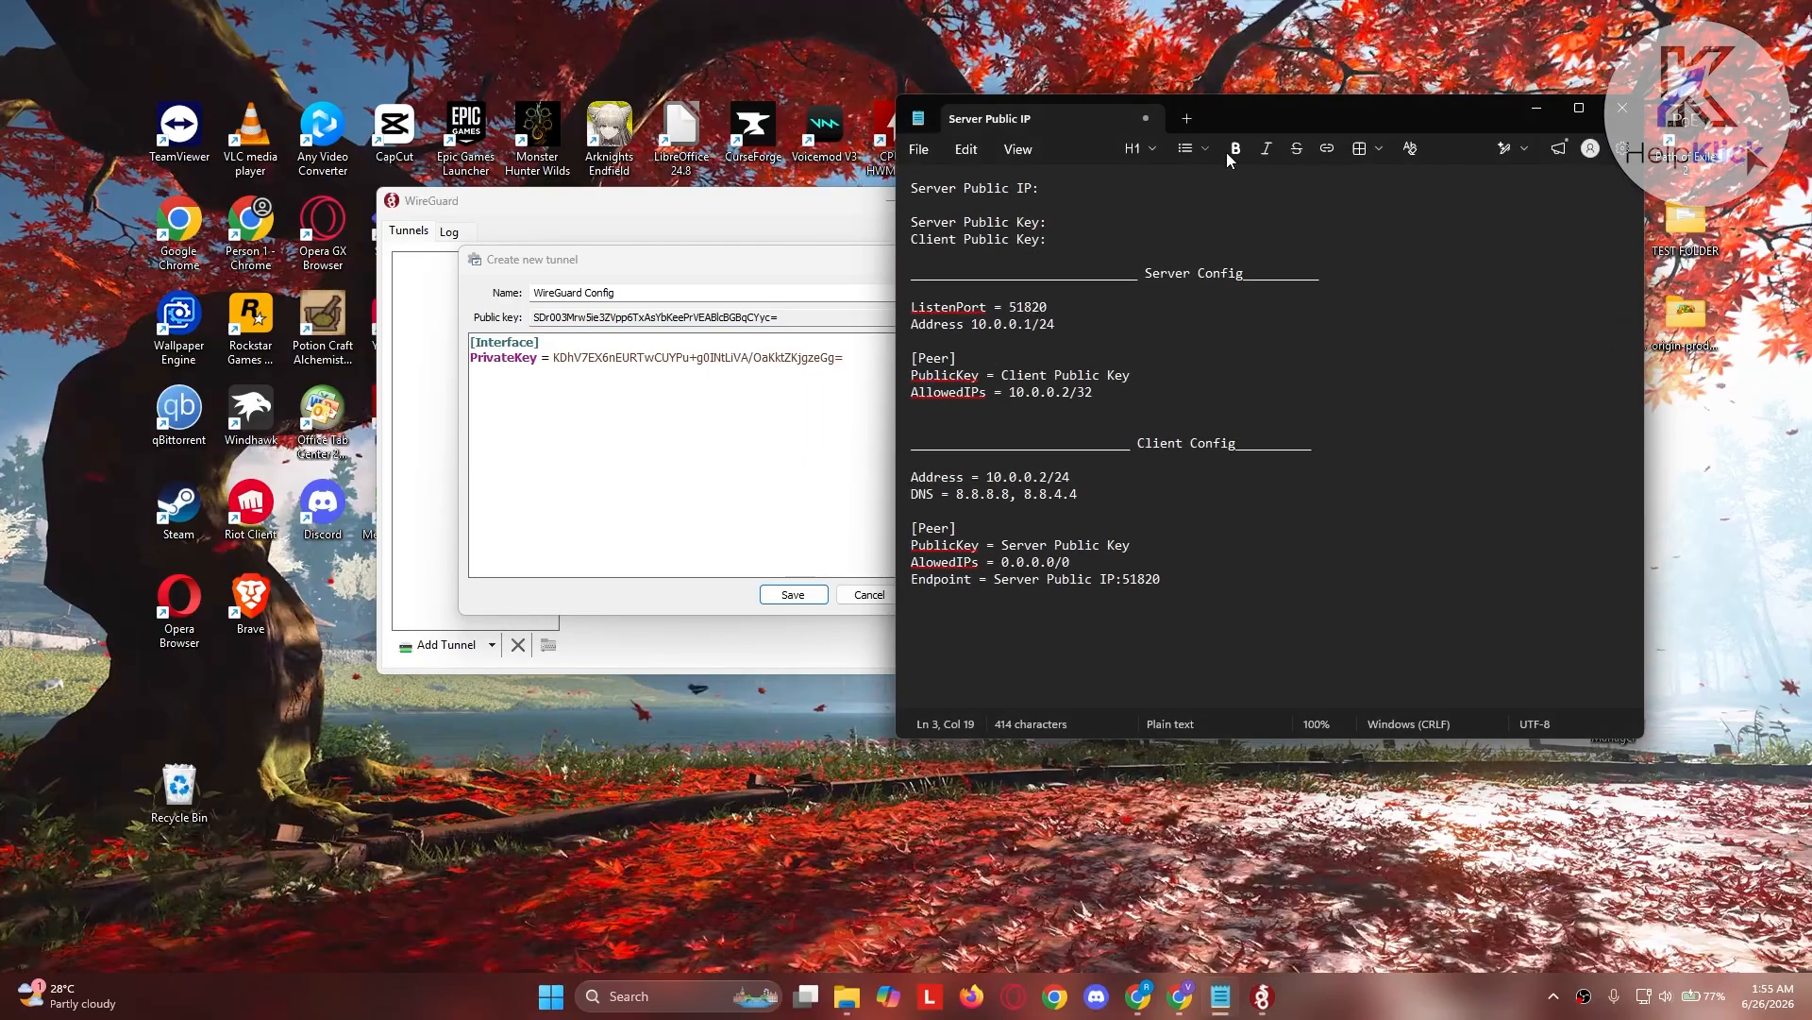
pyautogui.moveTo(1266, 119); pyautogui.dragTo(1308, 134)
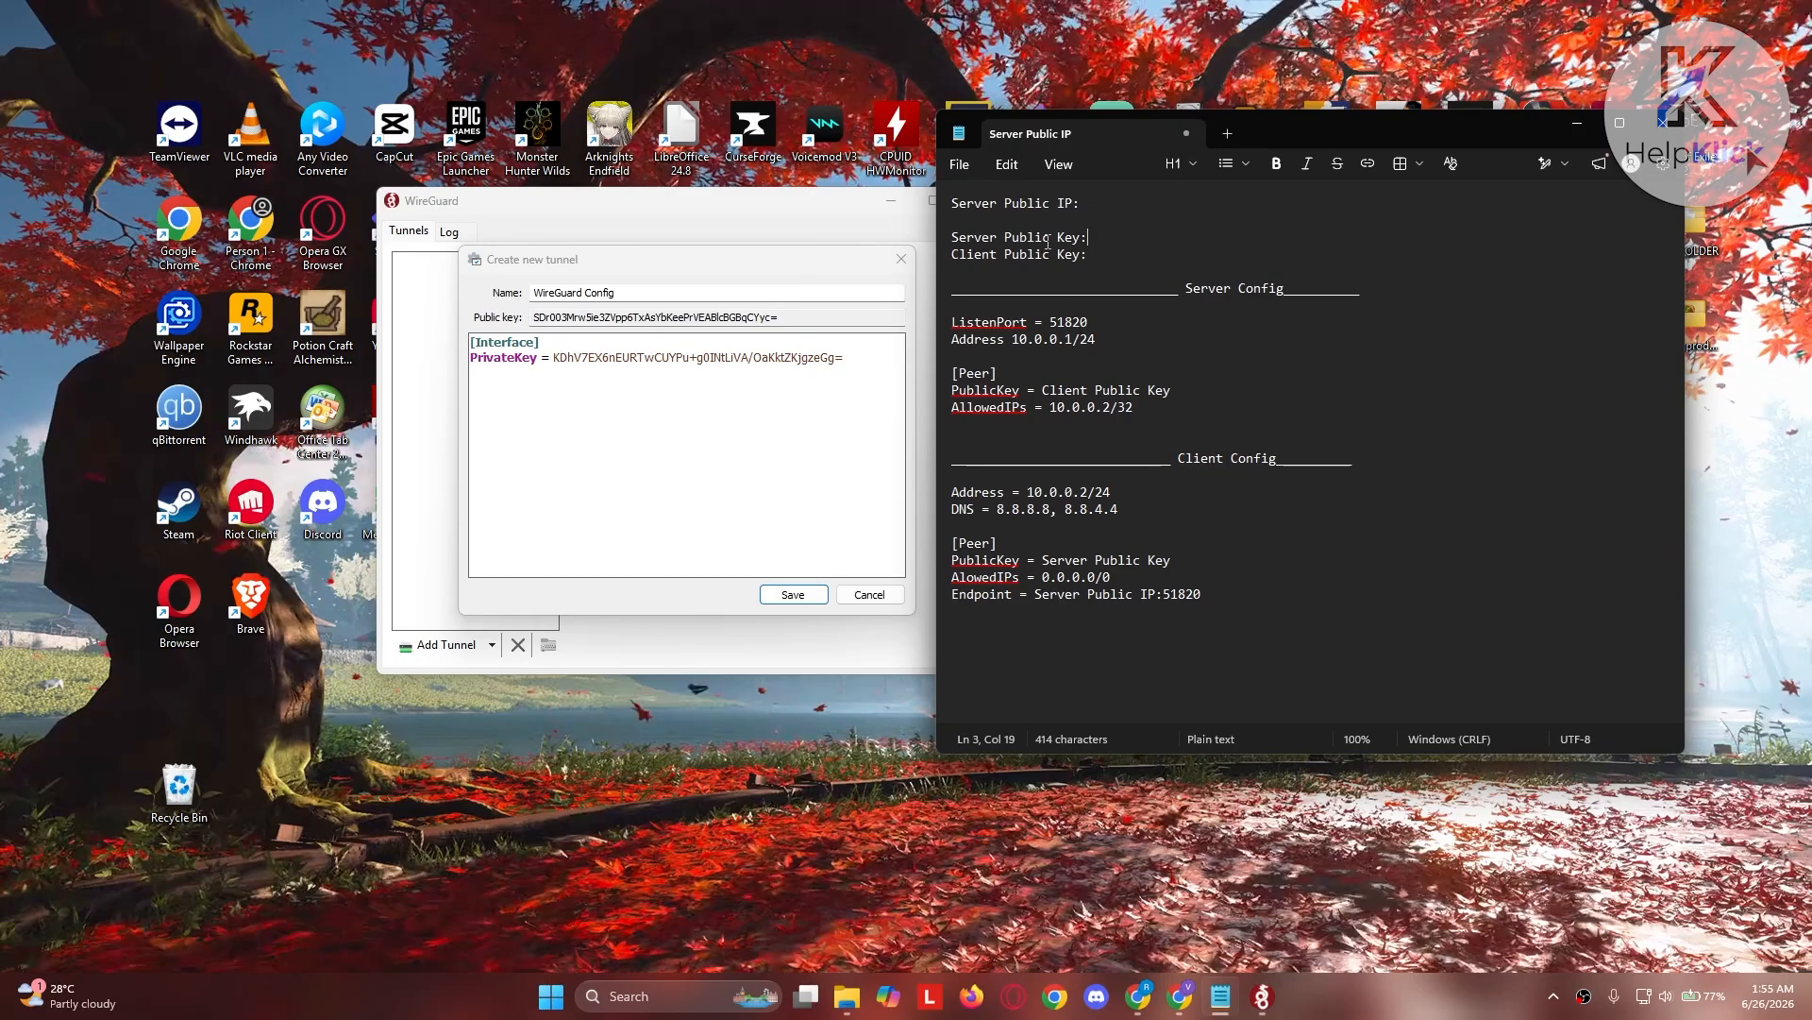
pyautogui.hotkey('ctrl', 'v')
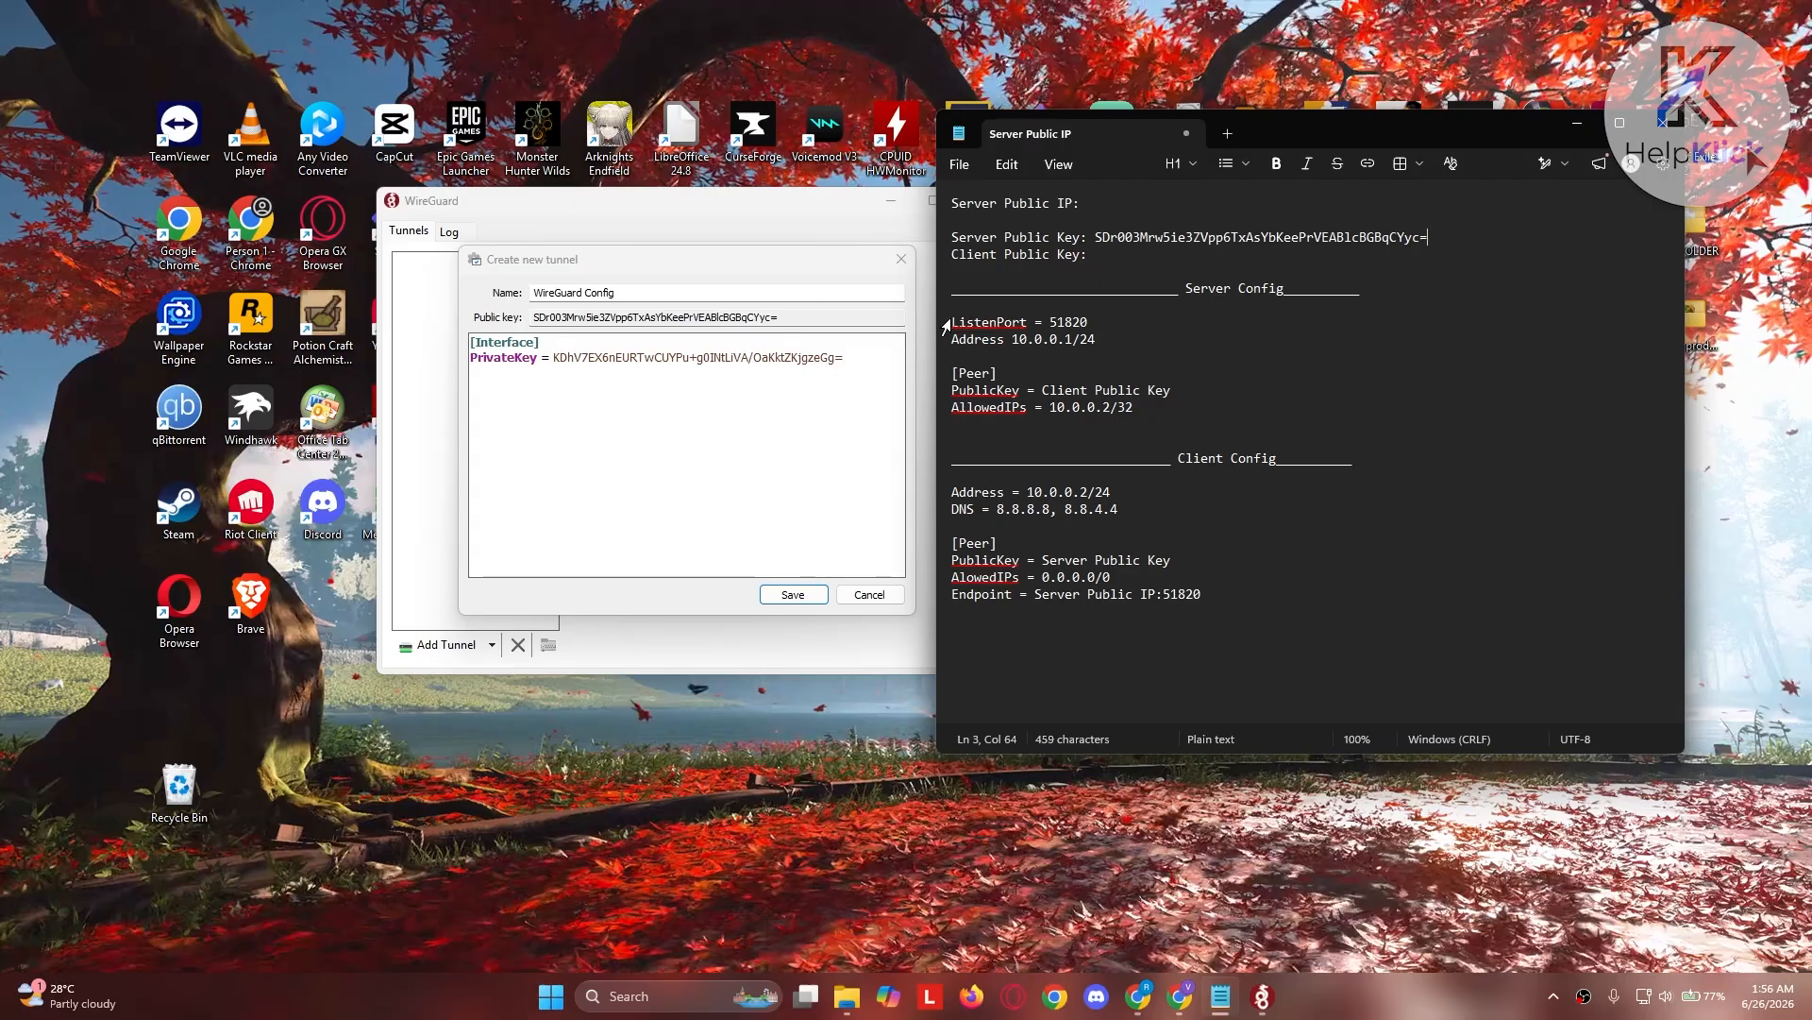
# Copy the ListenPort 51820 and Address 10.0.0.1/24 lines from the notes' Server Config into the tunnel's Interface section
pyautogui.moveTo(952, 322)
pyautogui.mouseDown()
pyautogui.moveTo(1104, 324)
pyautogui.moveTo(1025, 340)
pyautogui.moveTo(940, 323)
pyautogui.mouseUp()
pyautogui.hotkey('ctrl', 'c')
pyautogui.click(1115, 328)
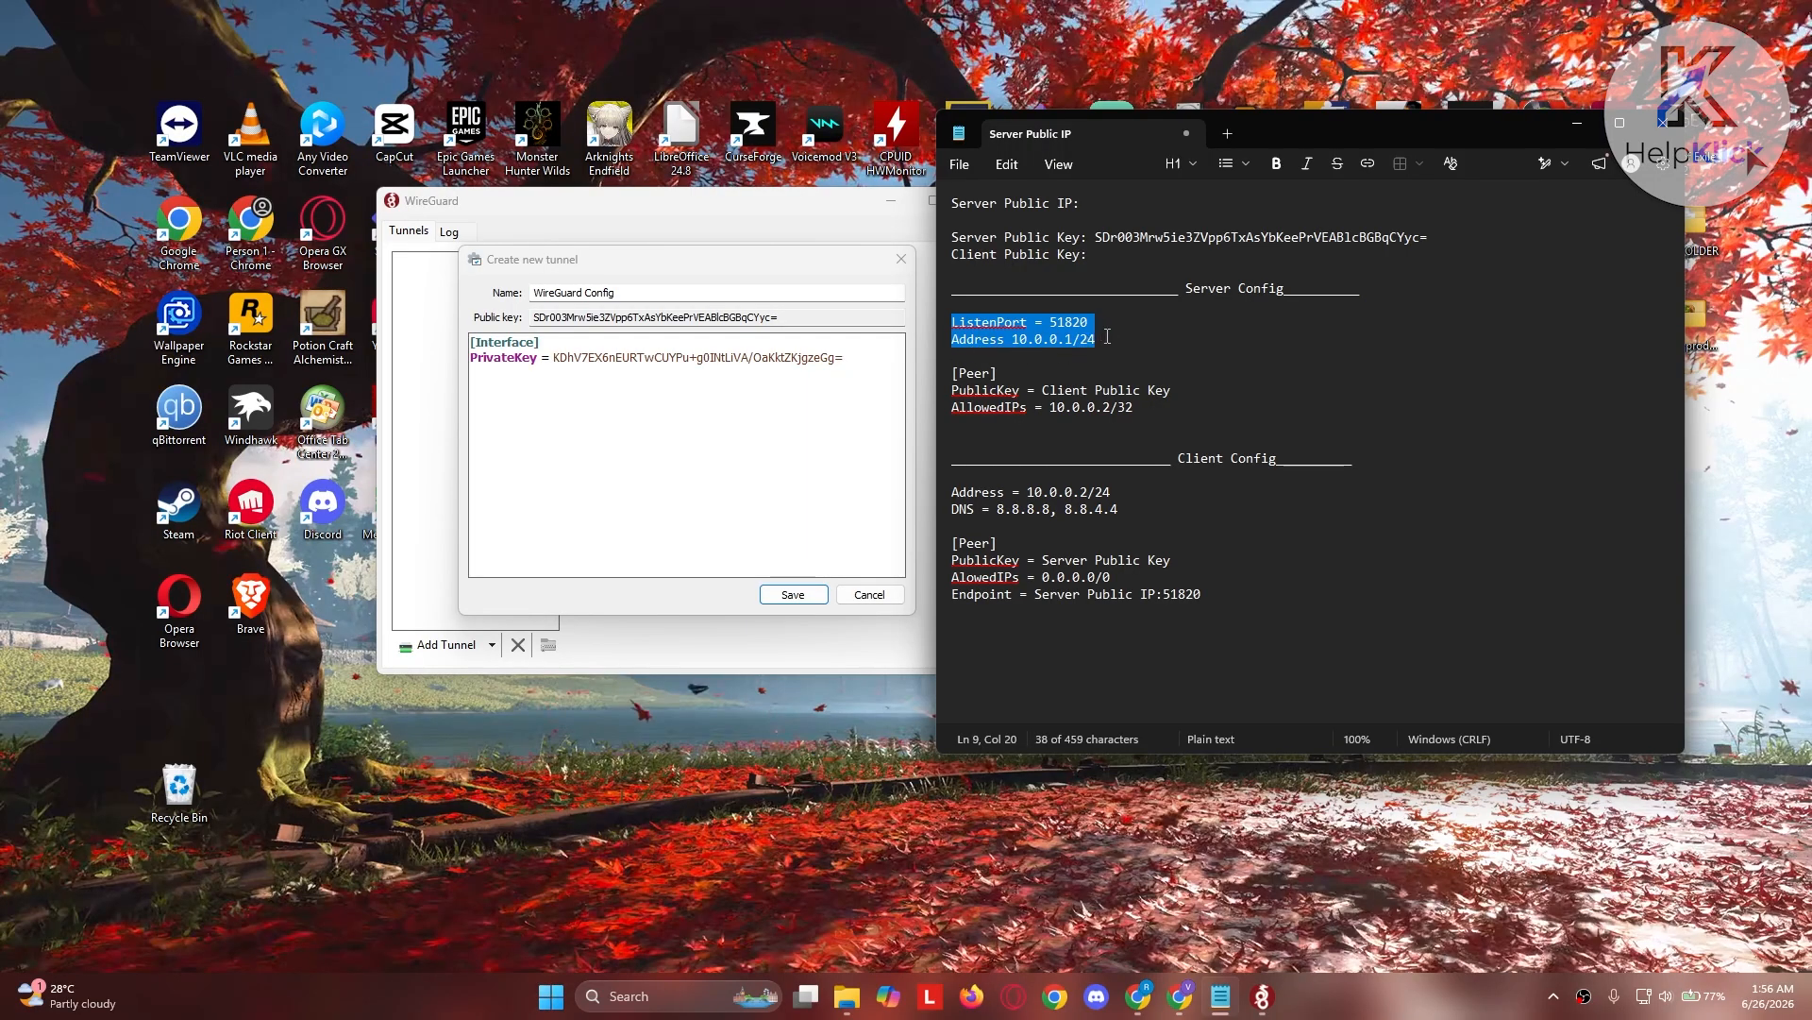
pyautogui.click(593, 402)
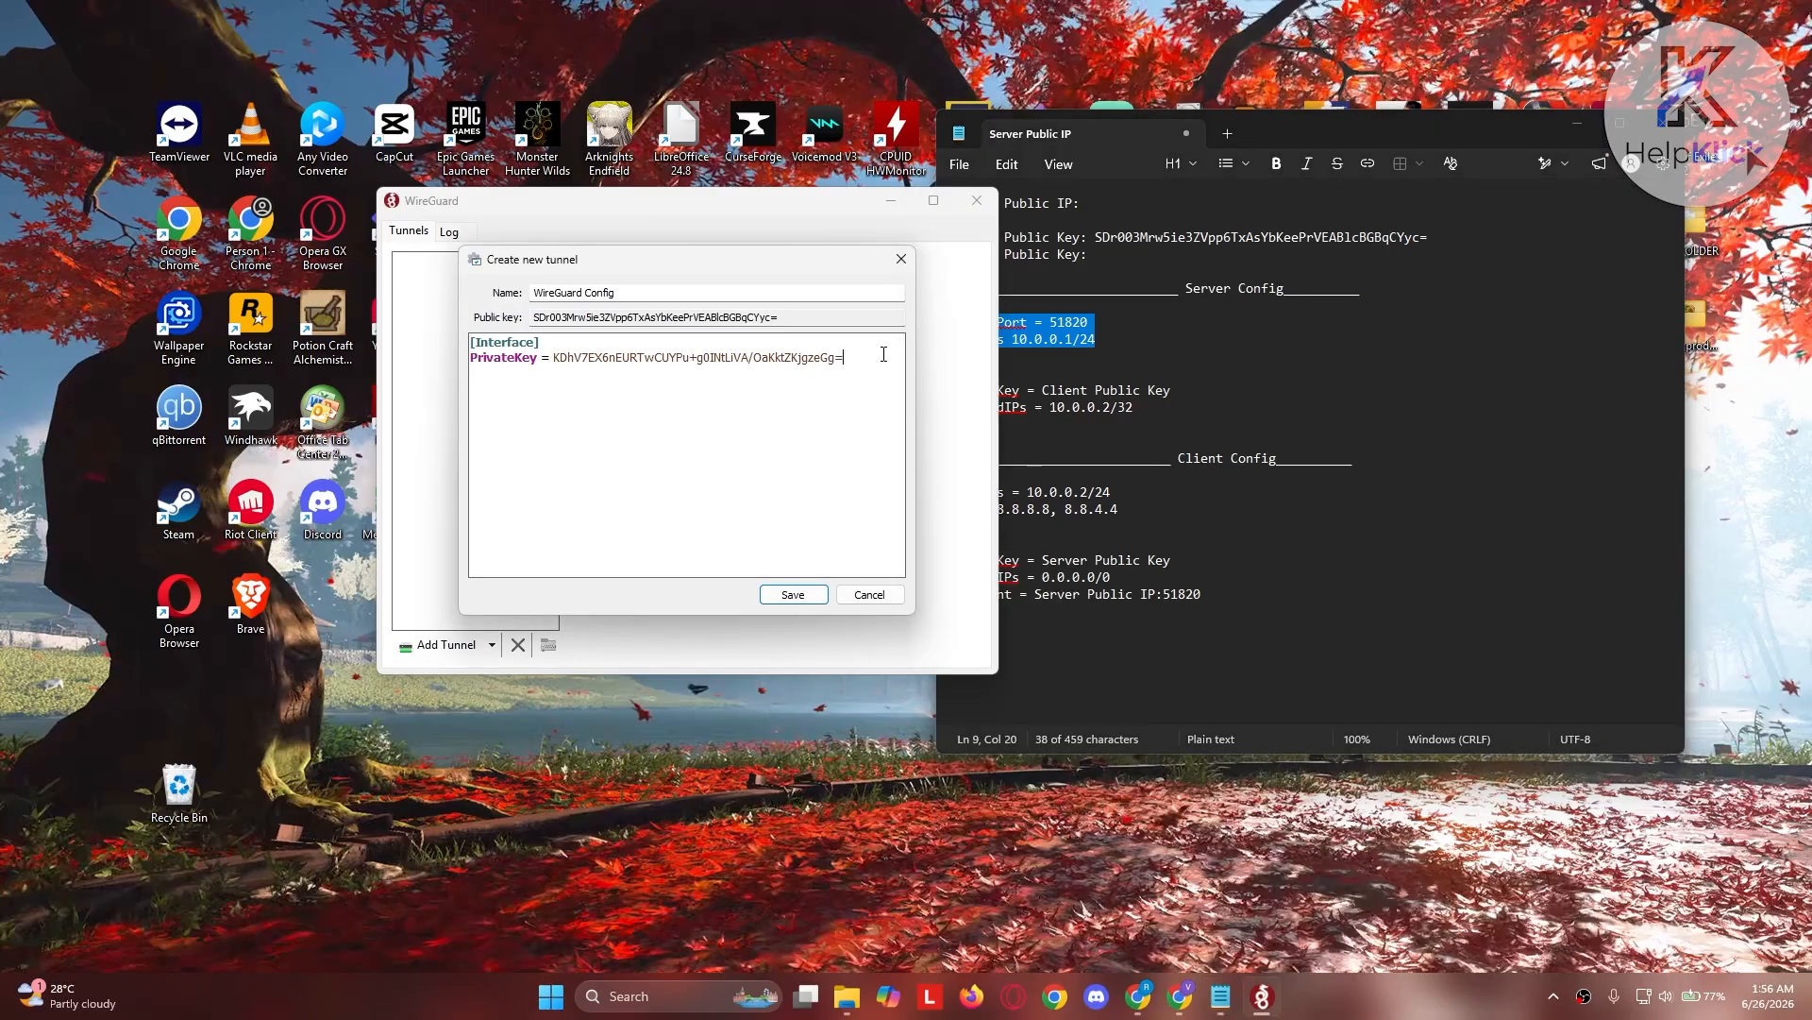
pyautogui.hotkey('ctrl', 'v')
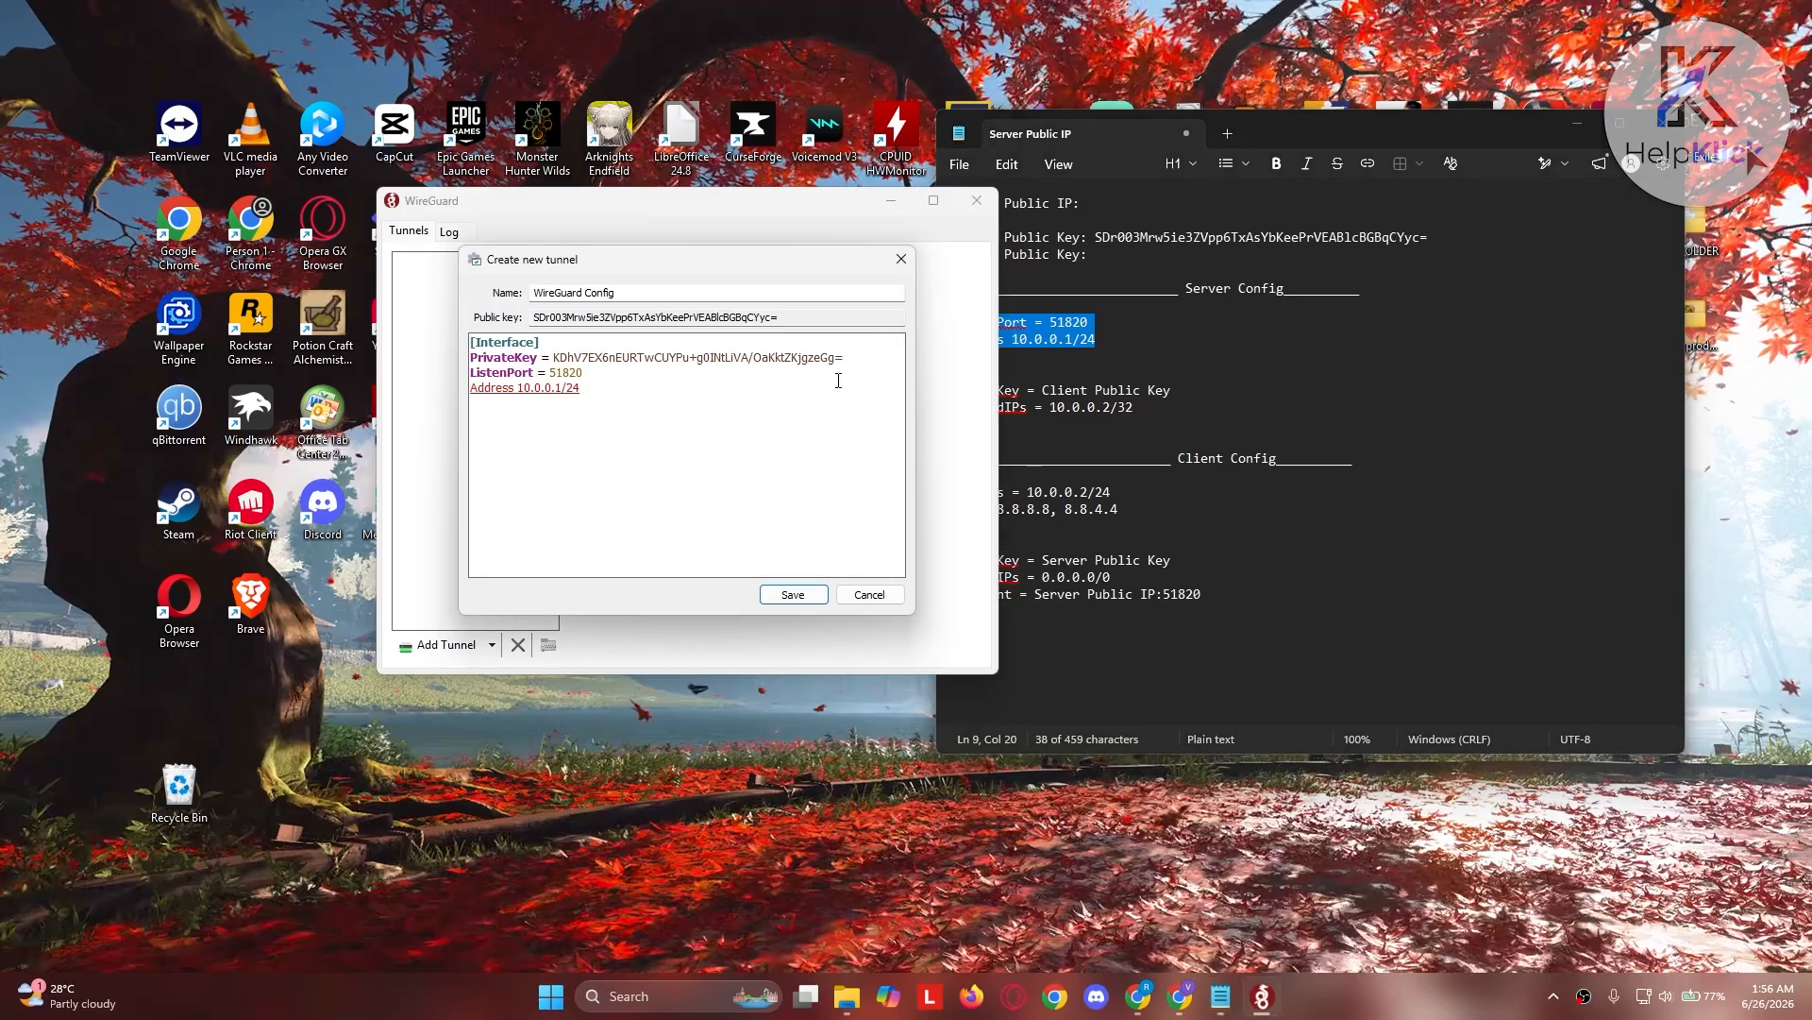
# Insert the missing equals sign before 10.0.0.1/24 in the Address line of both the tunnel configuration and the notes
pyautogui.click(1093, 325)
pyautogui.click(516, 394)
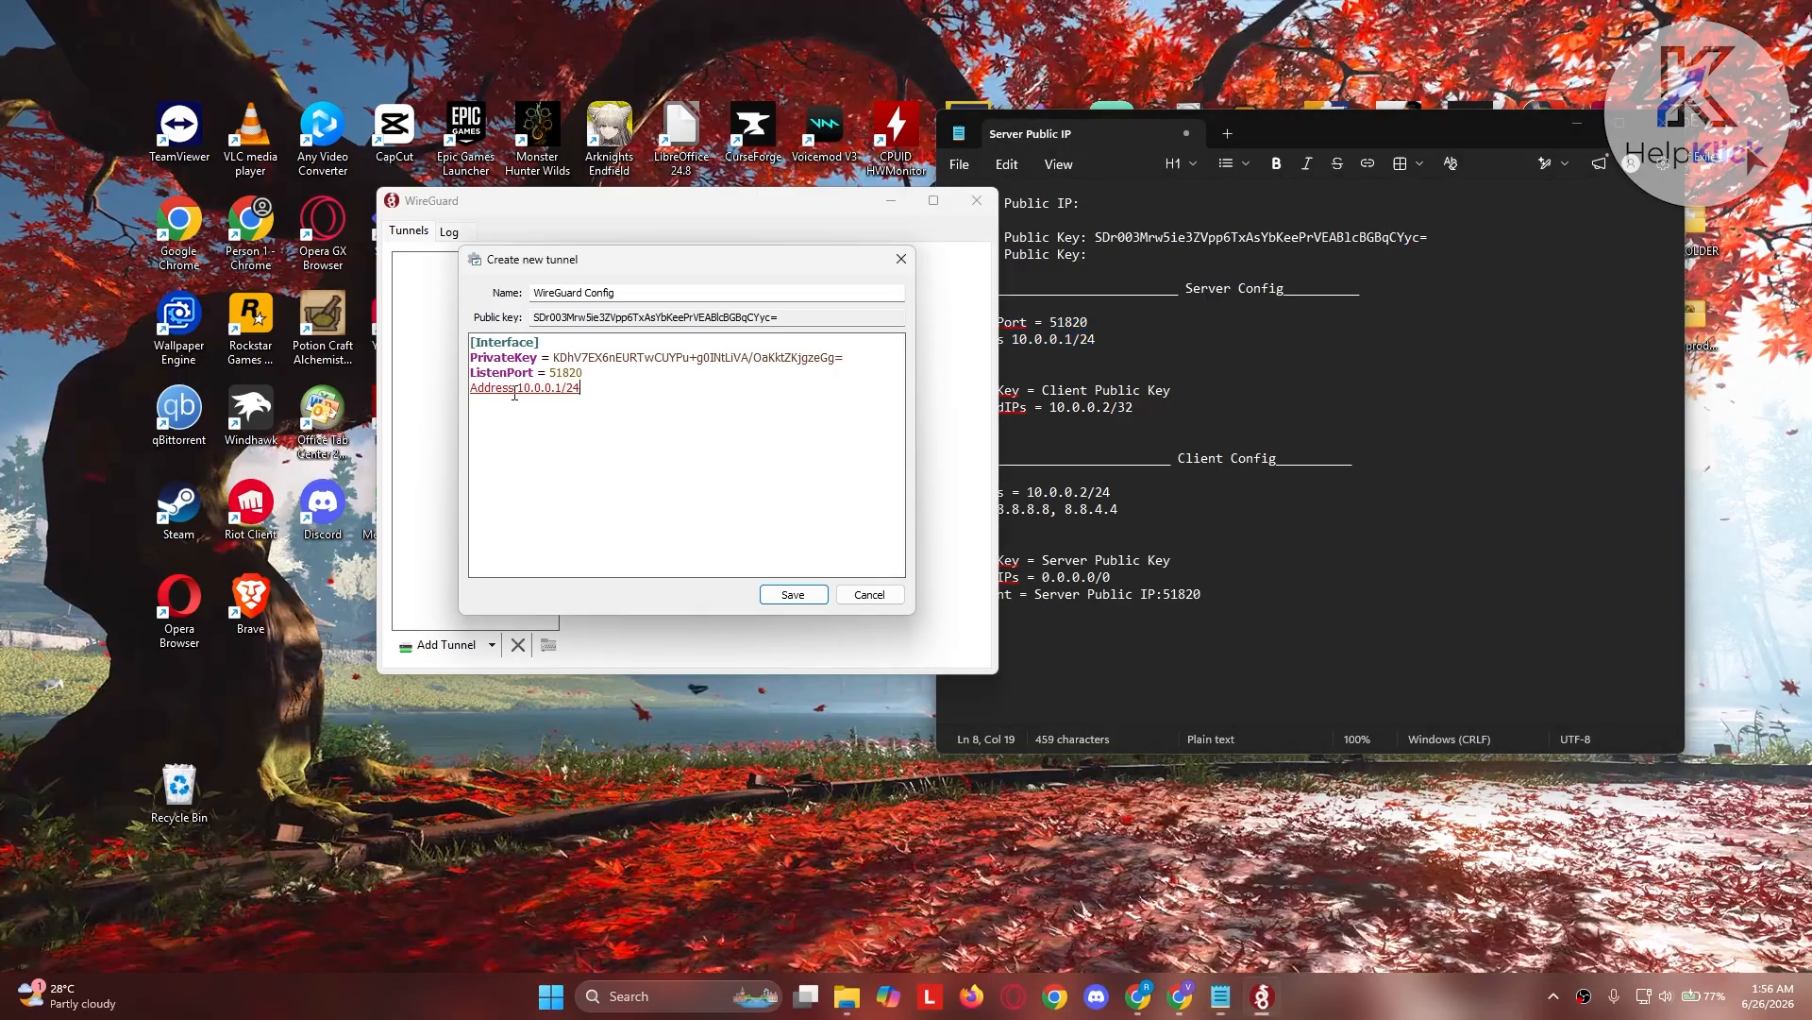
pyautogui.write('=')
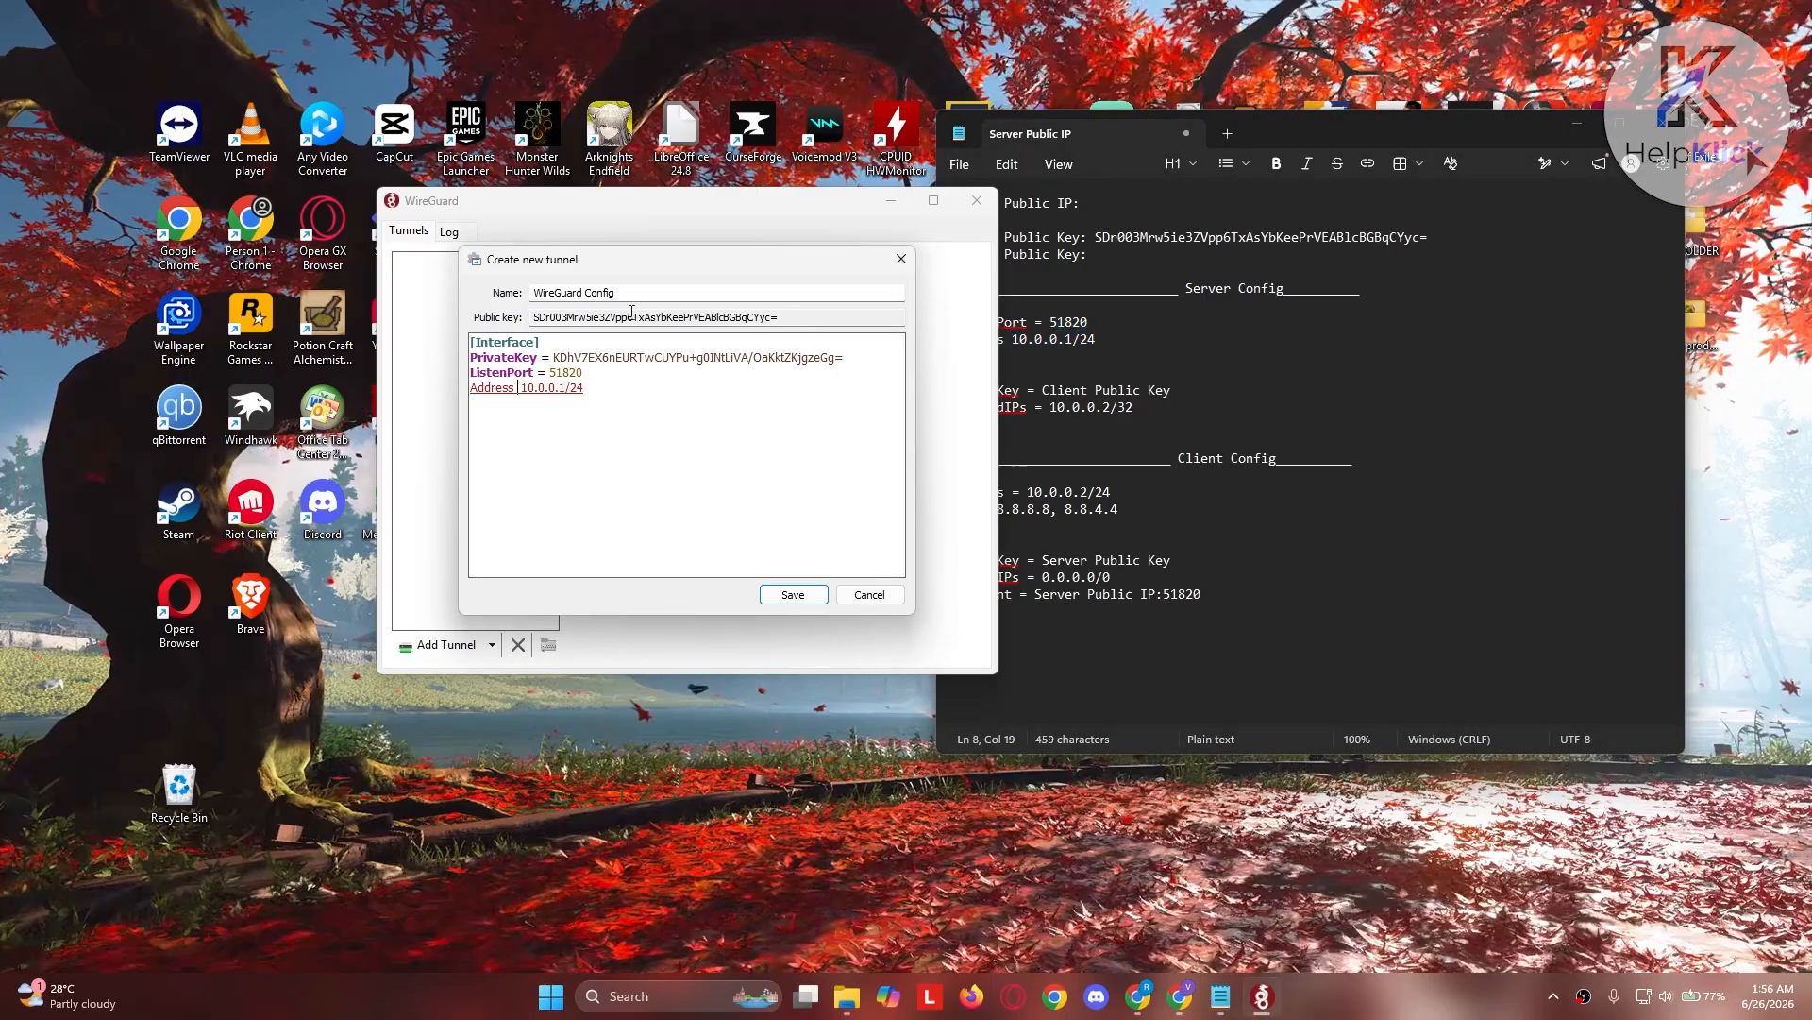
pyautogui.click(1106, 342)
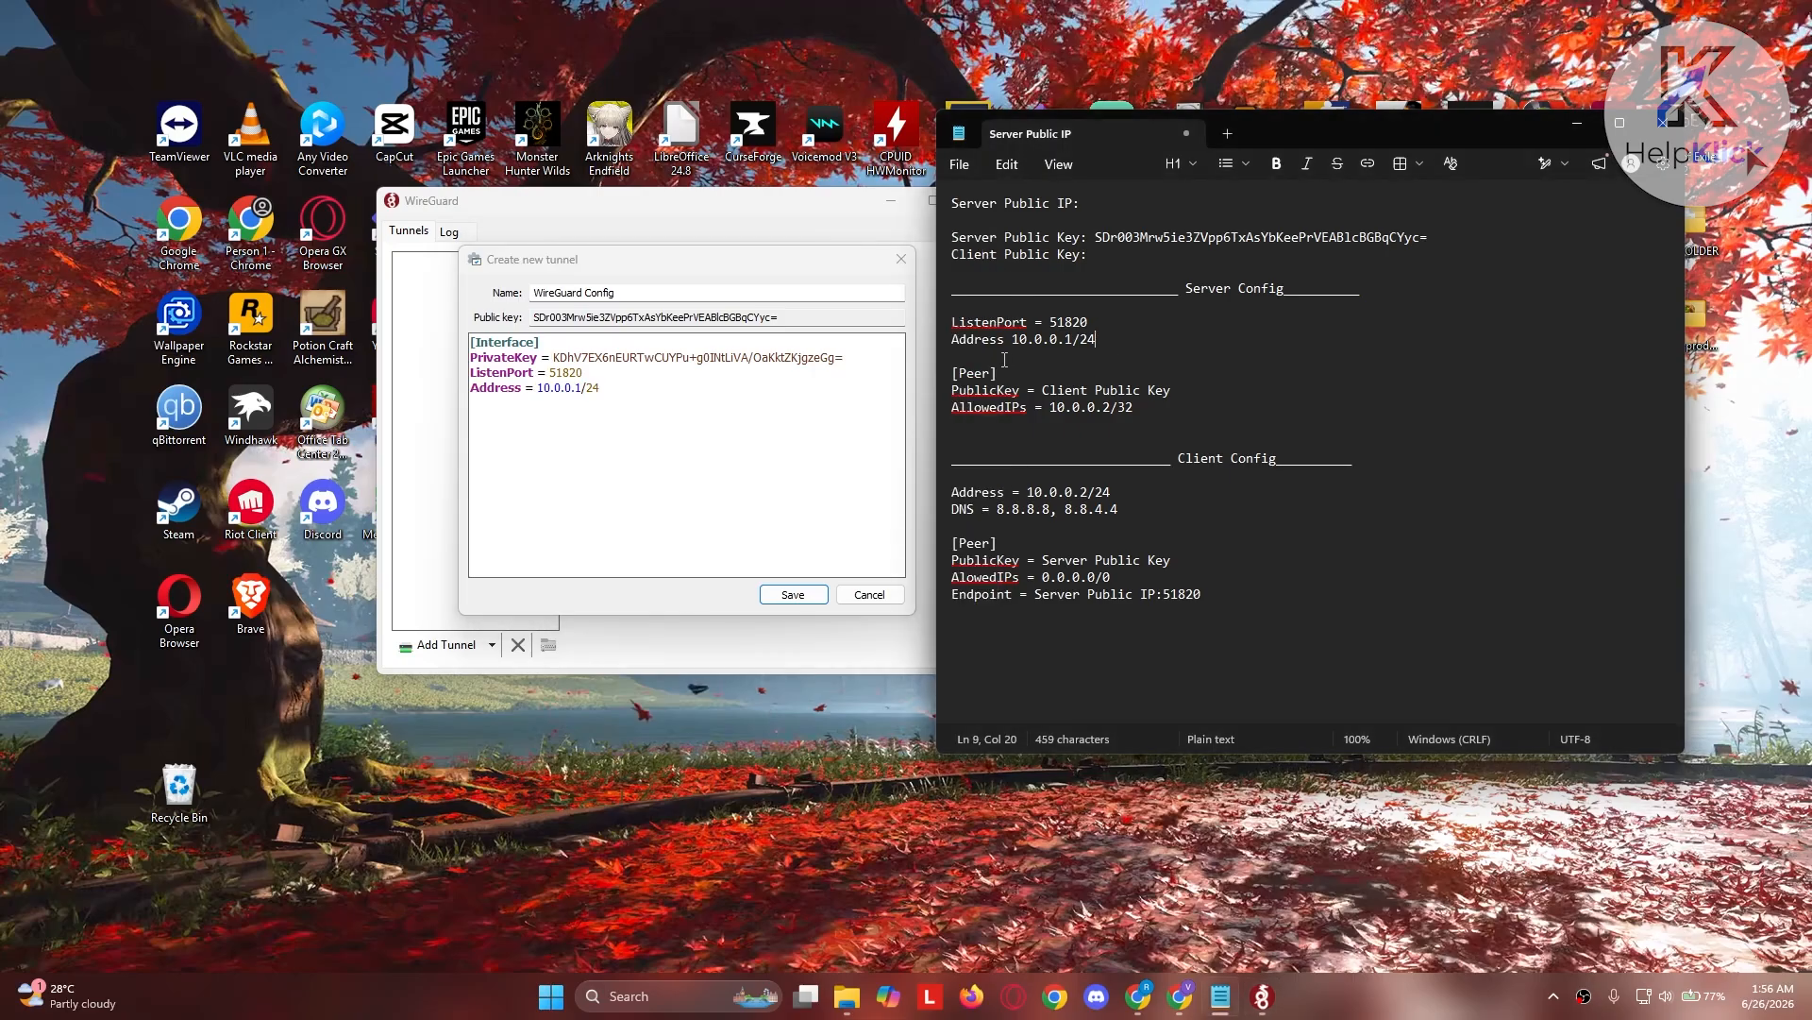
pyautogui.click(1005, 346)
pyautogui.write('=')
pyautogui.click(838, 398)
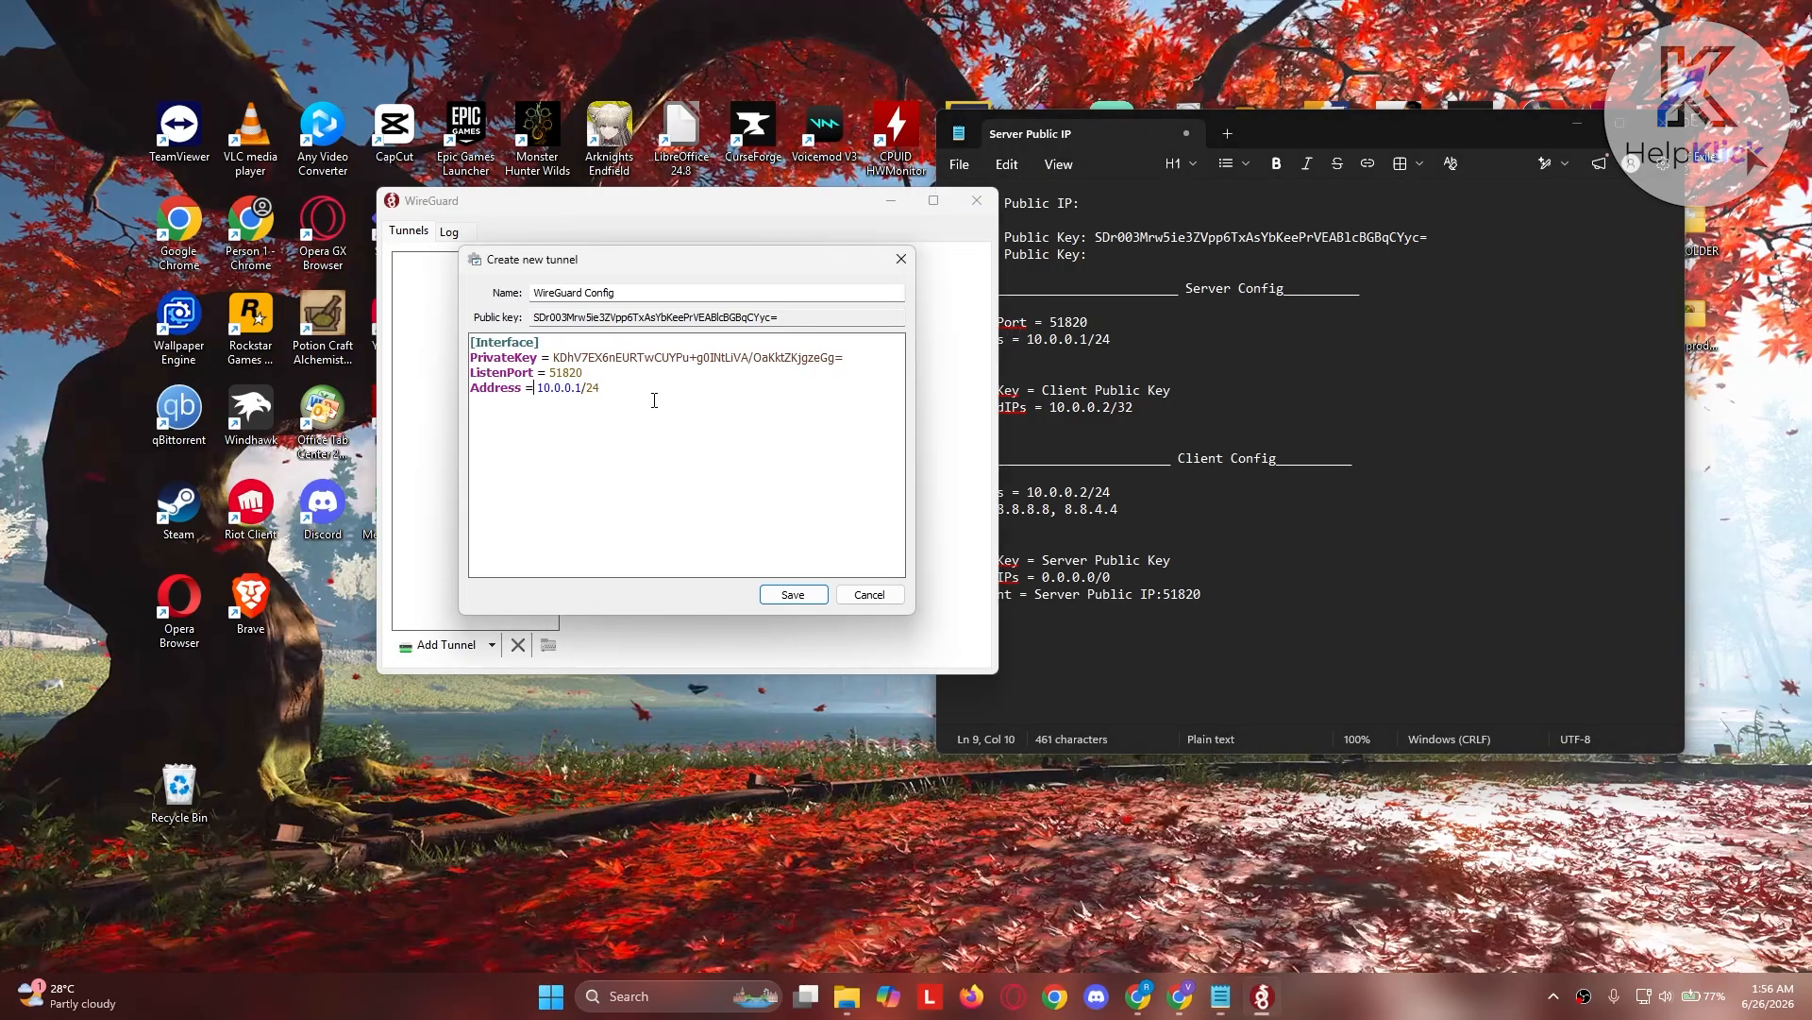
# Save the server tunnel under the name WireGuard_Config, with an underscore instead of the space
pyautogui.click(791, 595)
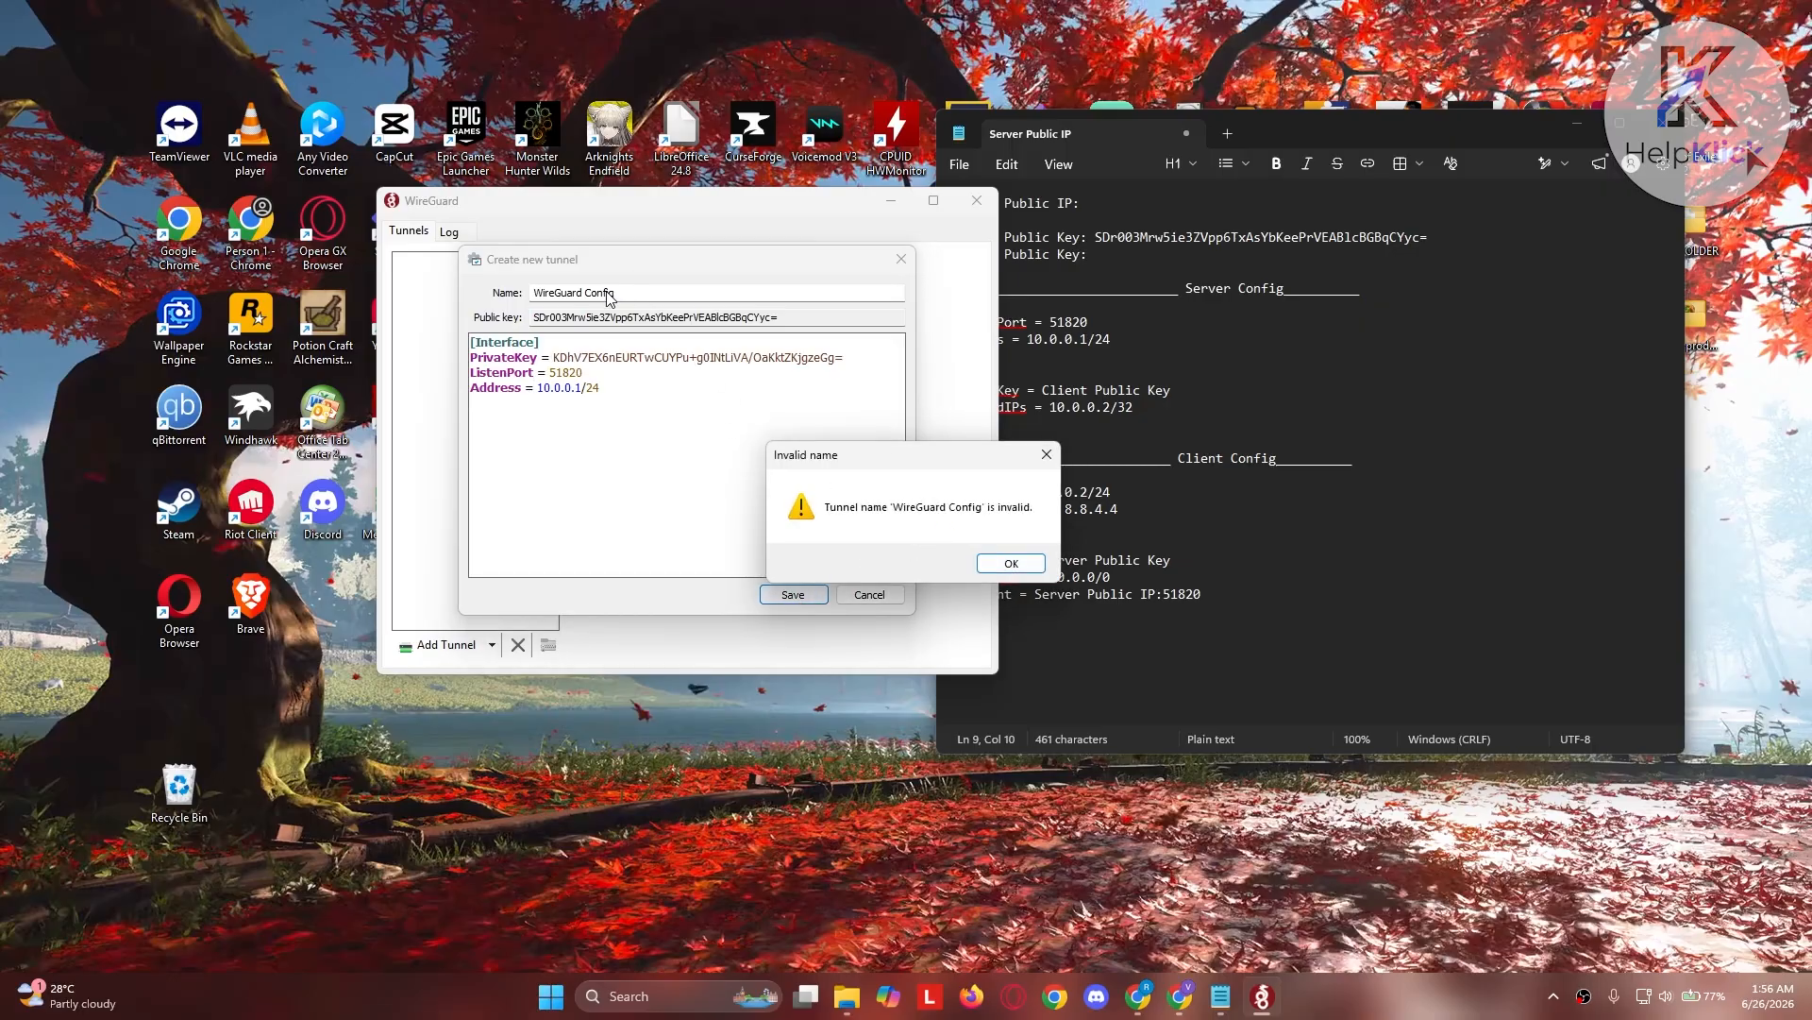
pyautogui.click(1008, 563)
pyautogui.click(586, 292)
pyautogui.press('BackSpace')
pyautogui.write('_')
pyautogui.click(792, 593)
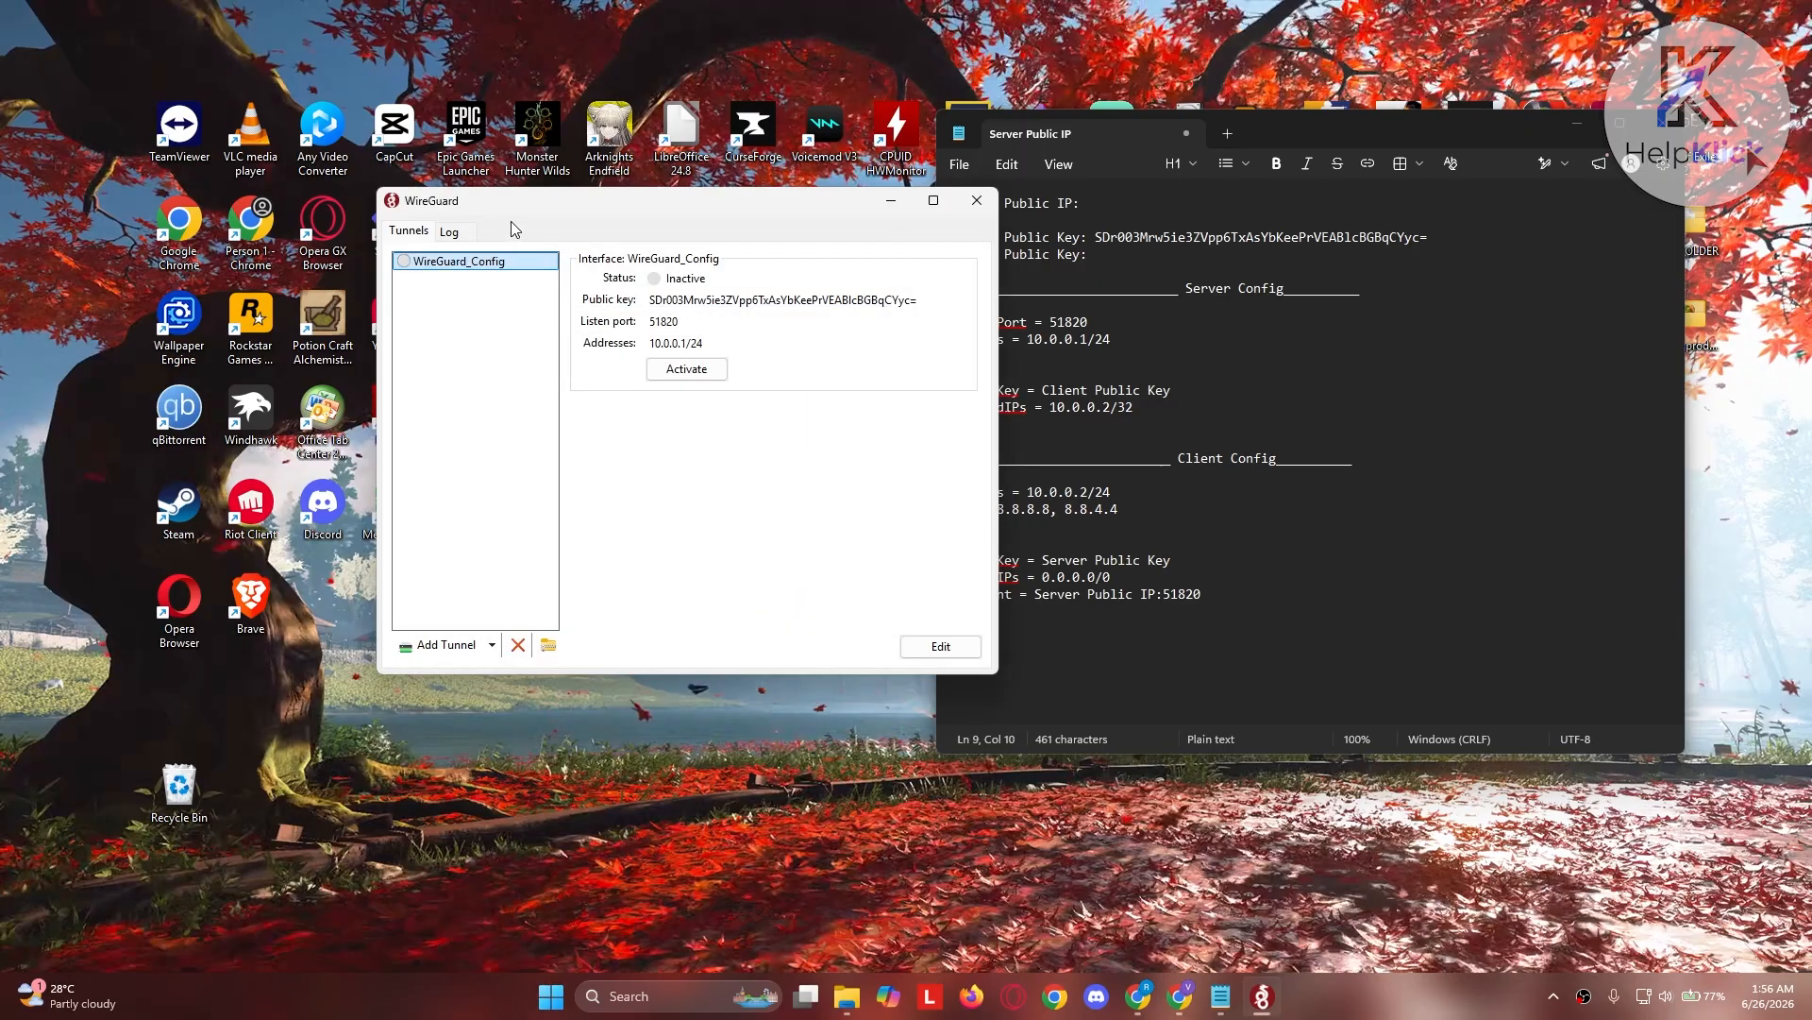
# Move the WireGuard window clear of the notes and add a second empty tunnel named "Client"
pyautogui.moveTo(818, 201); pyautogui.dragTo(713, 179)
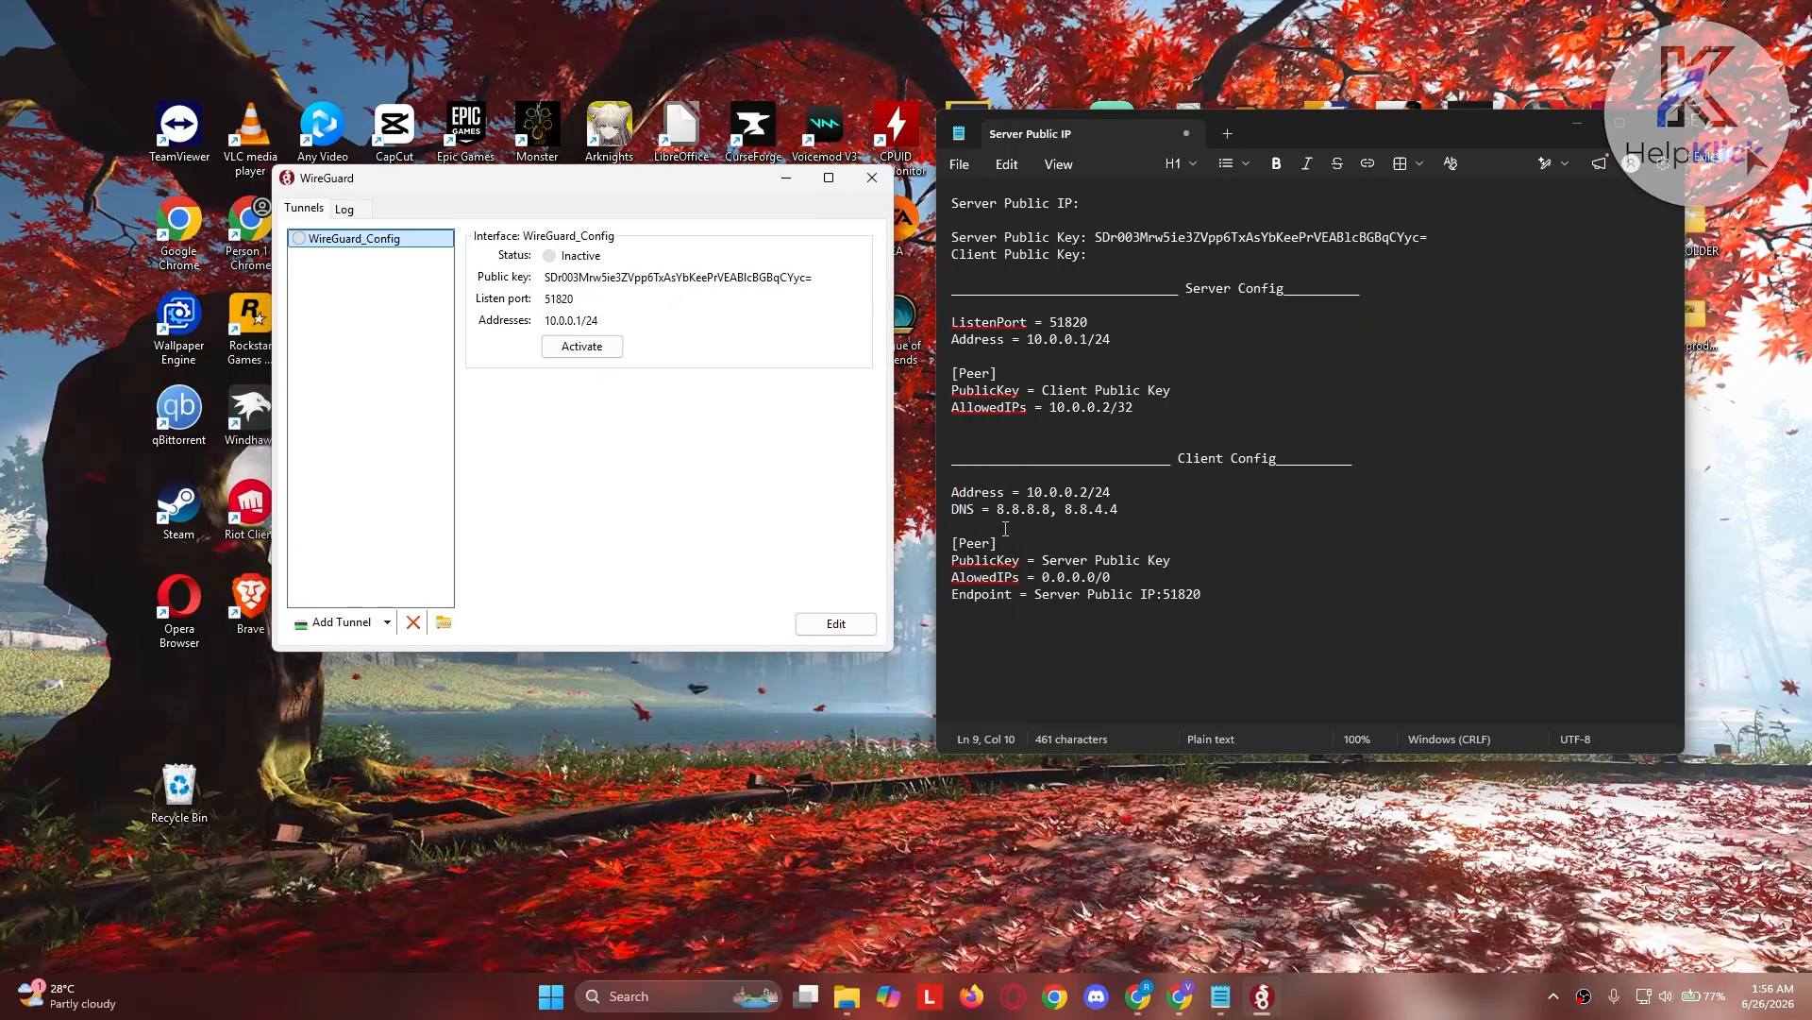
pyautogui.click(387, 622)
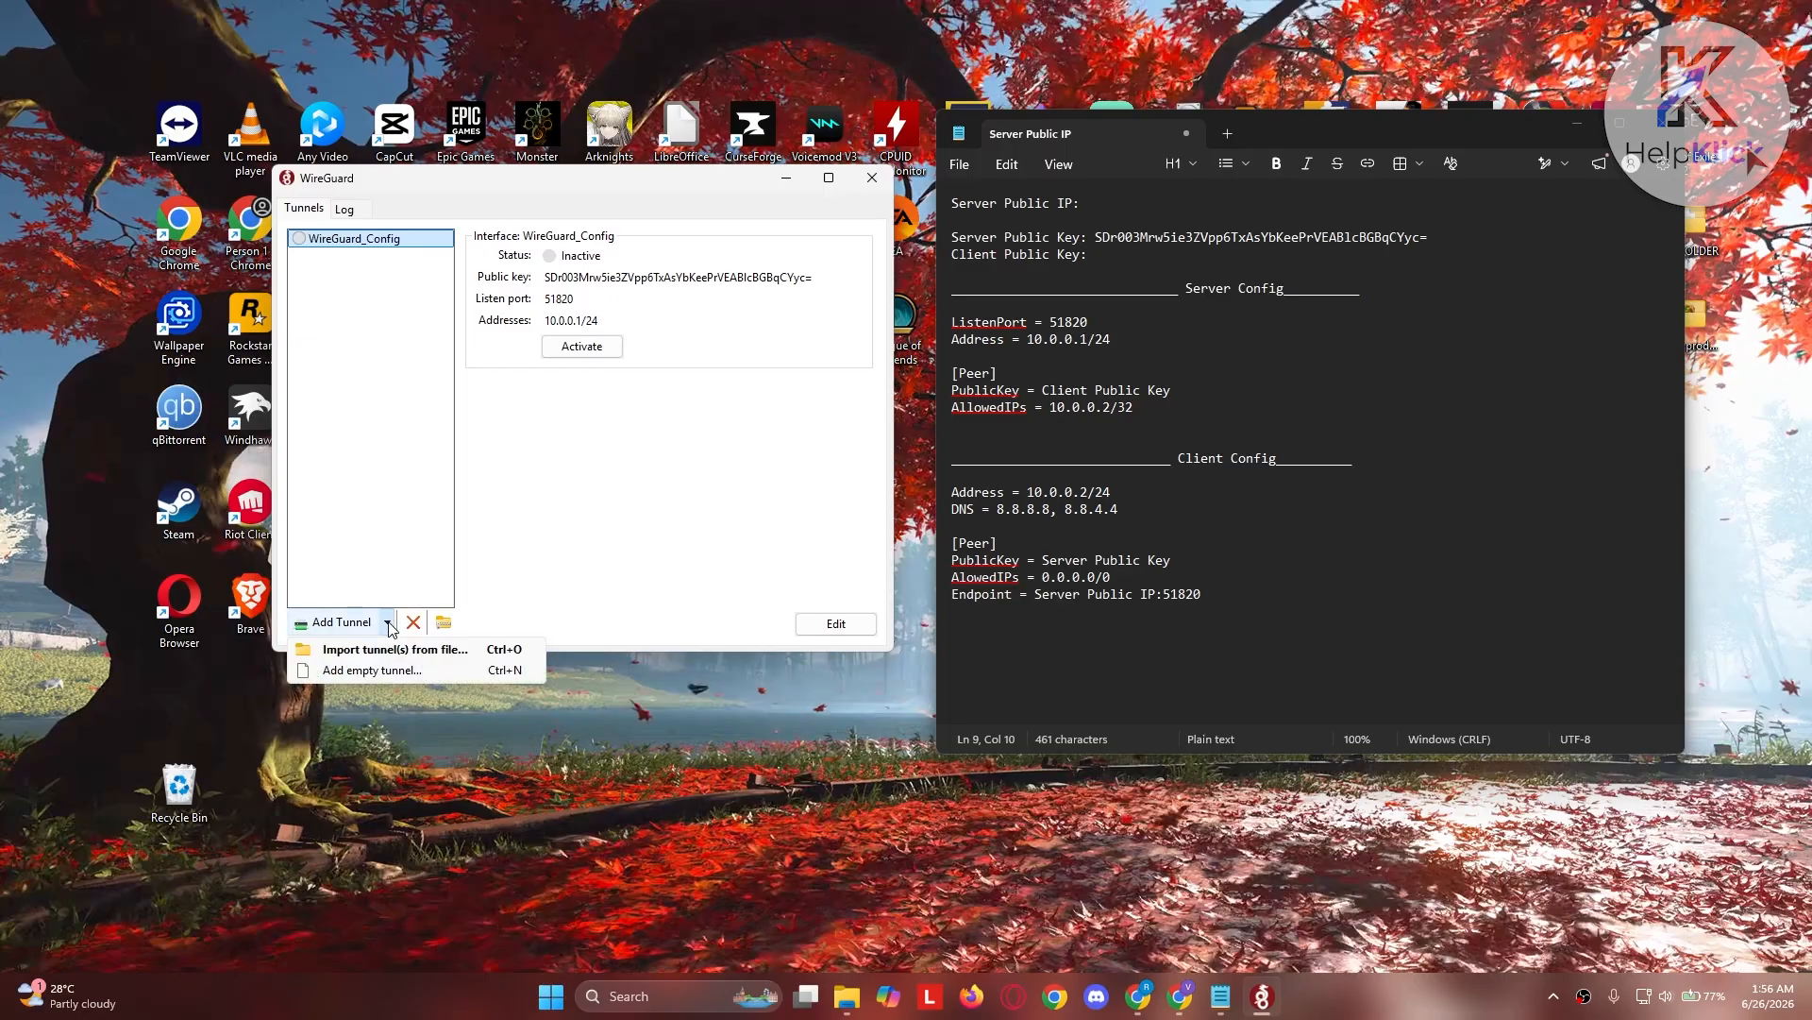
pyautogui.click(403, 671)
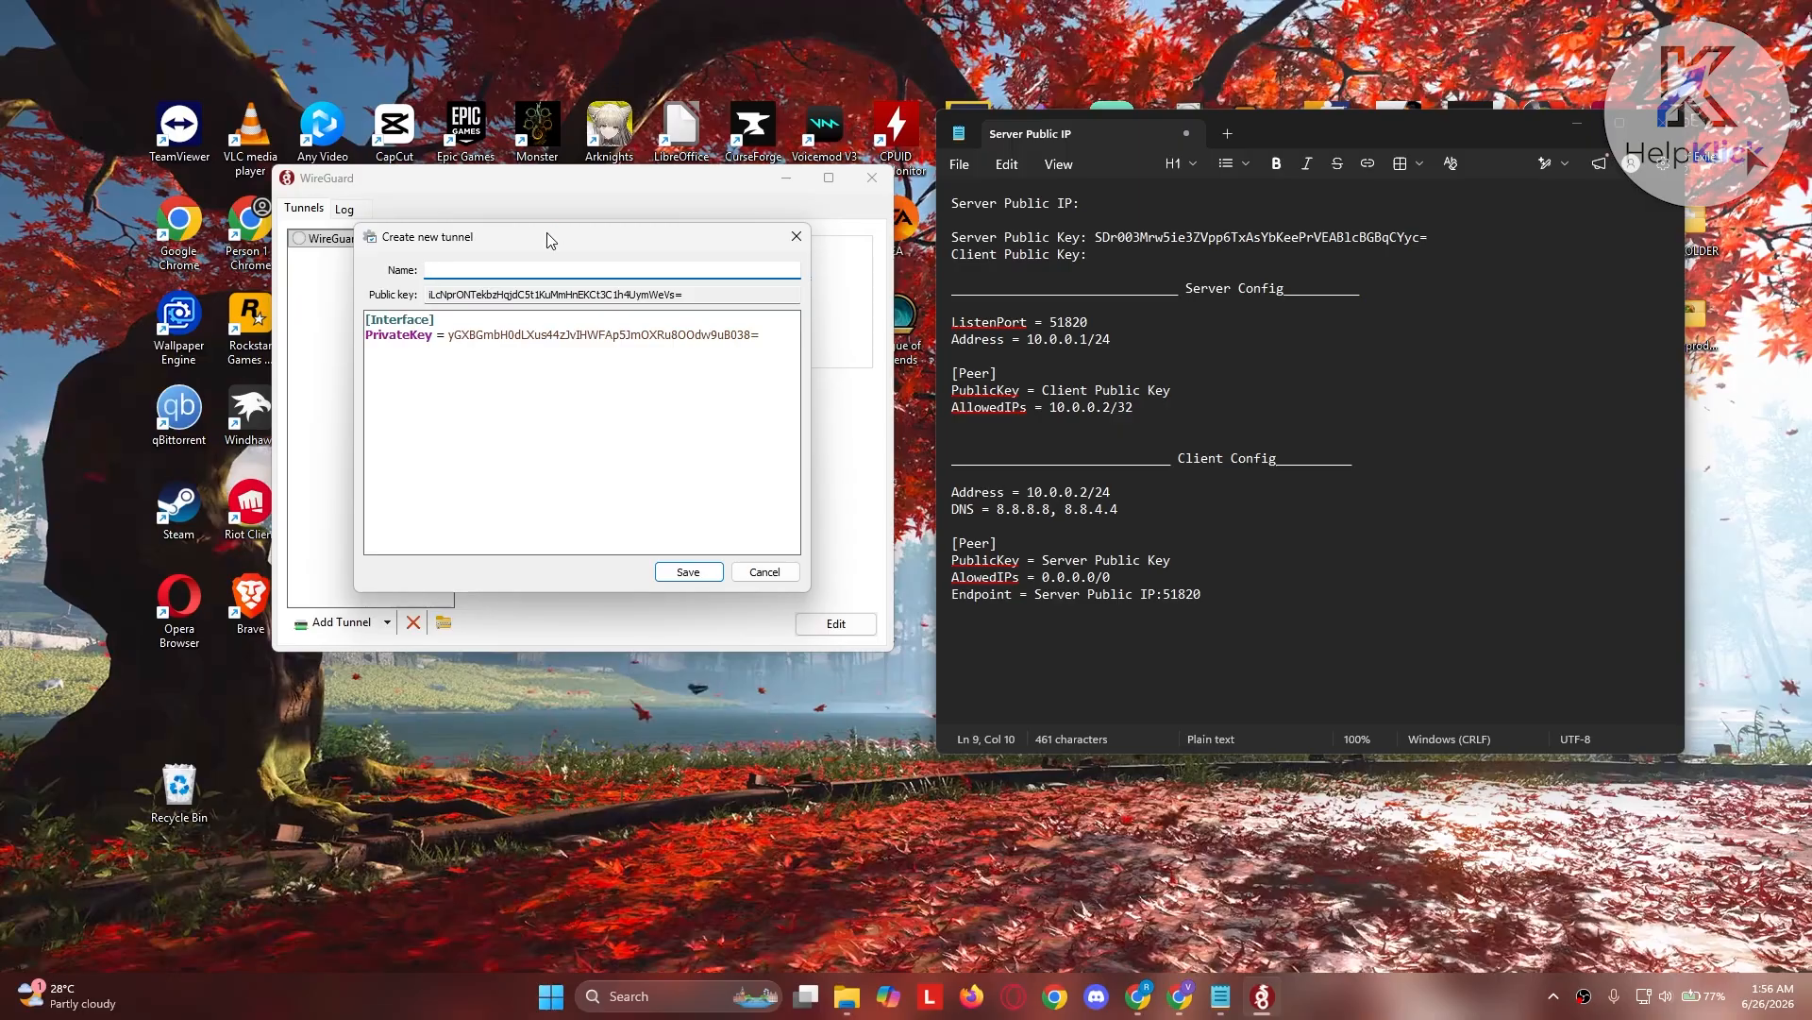
pyautogui.write('Client')
# Copy the Client tunnel's public key into the Client Public Key line of the notes
pyautogui.doubleClick(472, 294)
pyautogui.hotkey('ctrl', 'c')
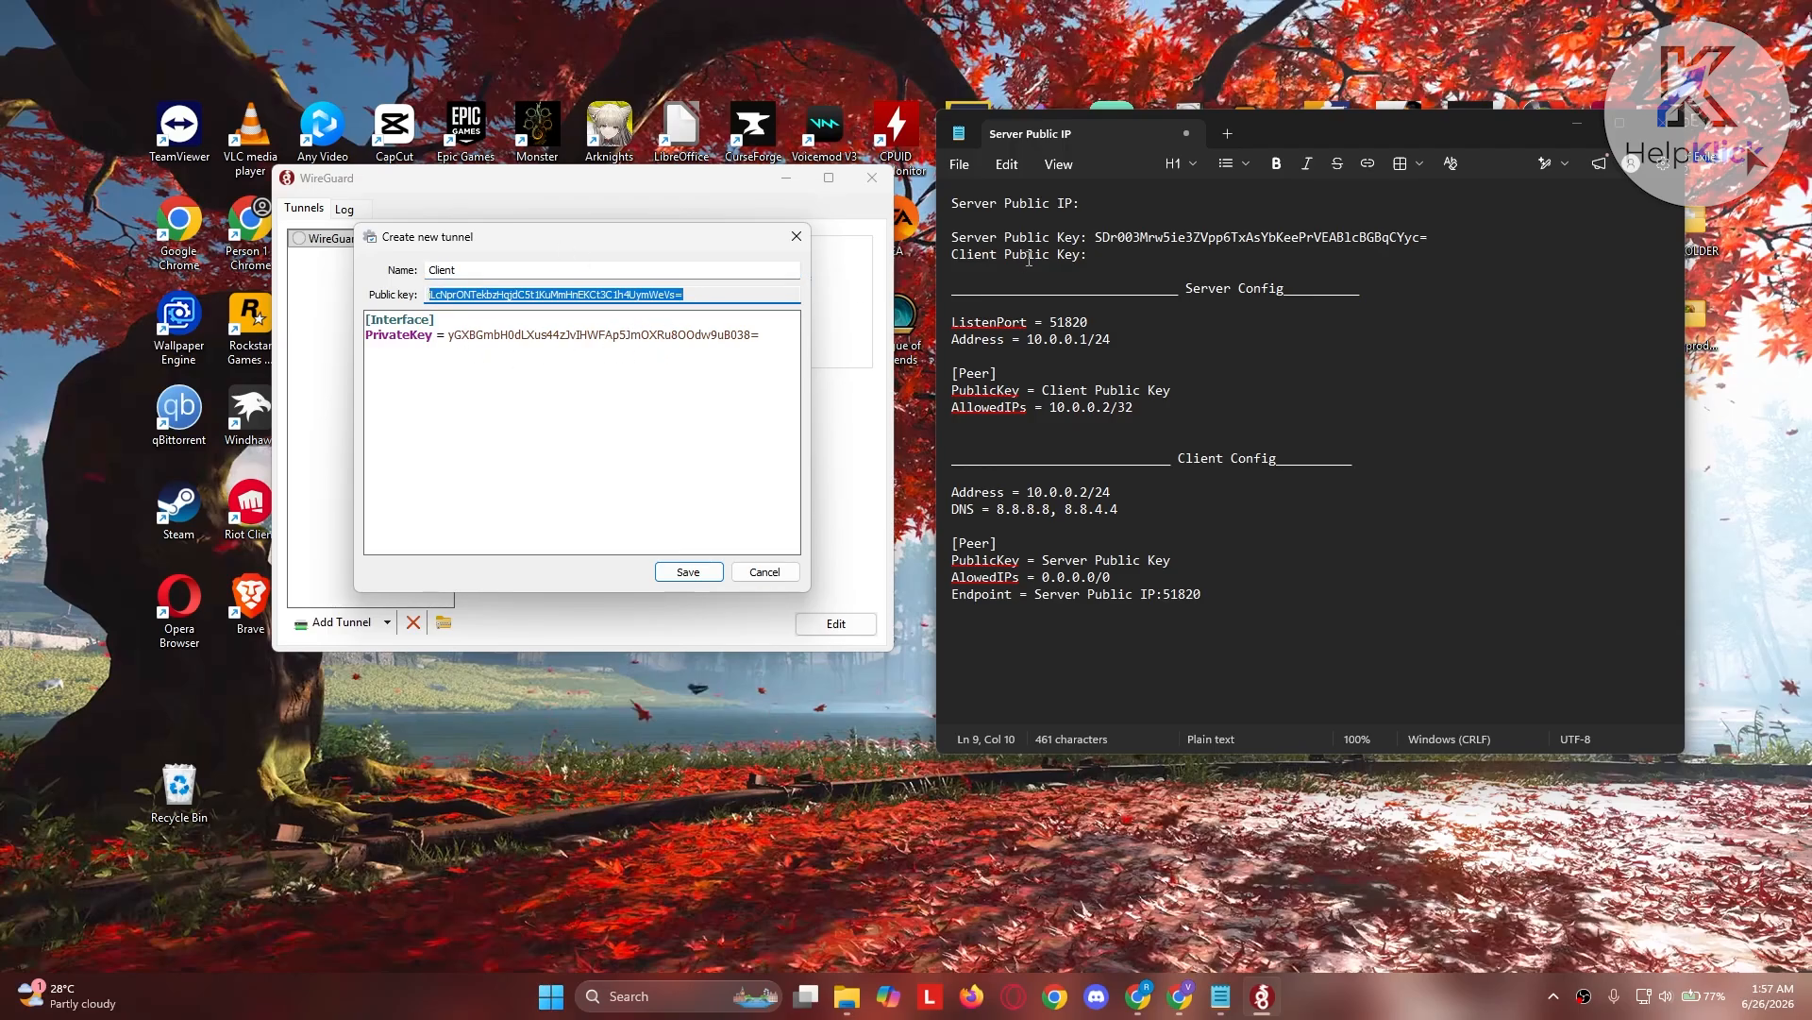
pyautogui.click(1138, 251)
pyautogui.hotkey('ctrl', 'v')
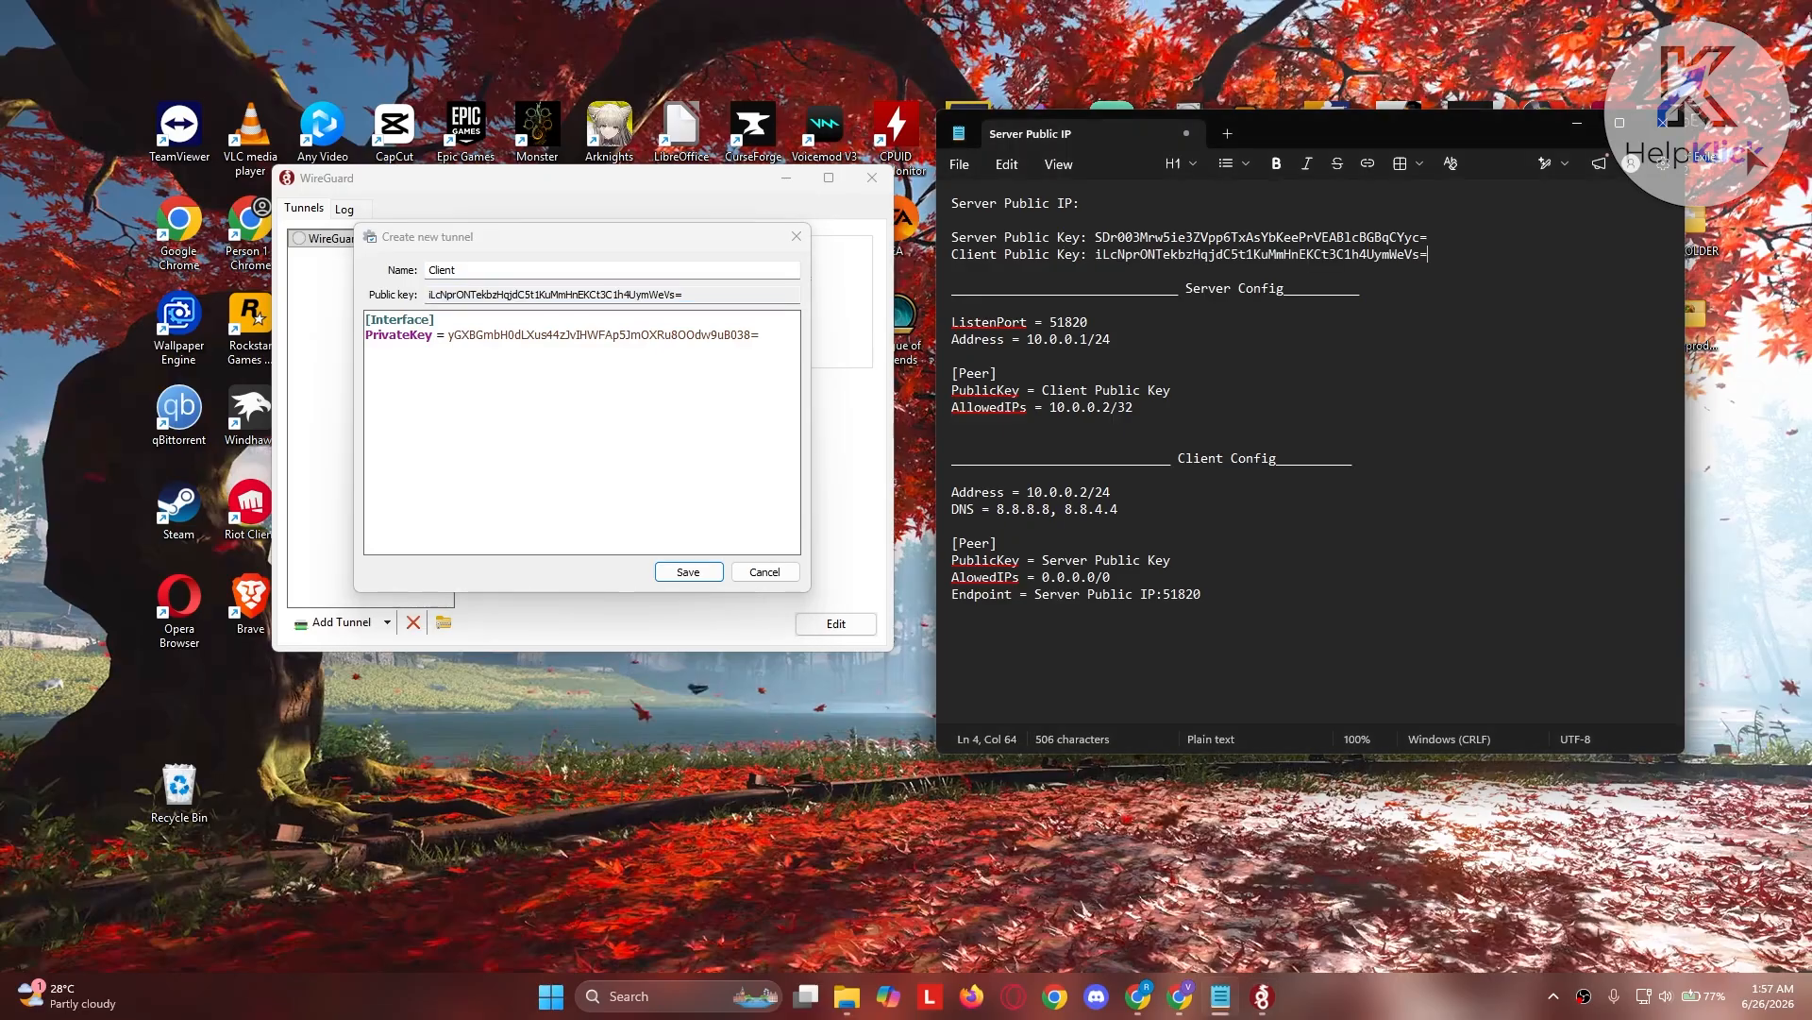
pyautogui.tripleClick(948, 256)
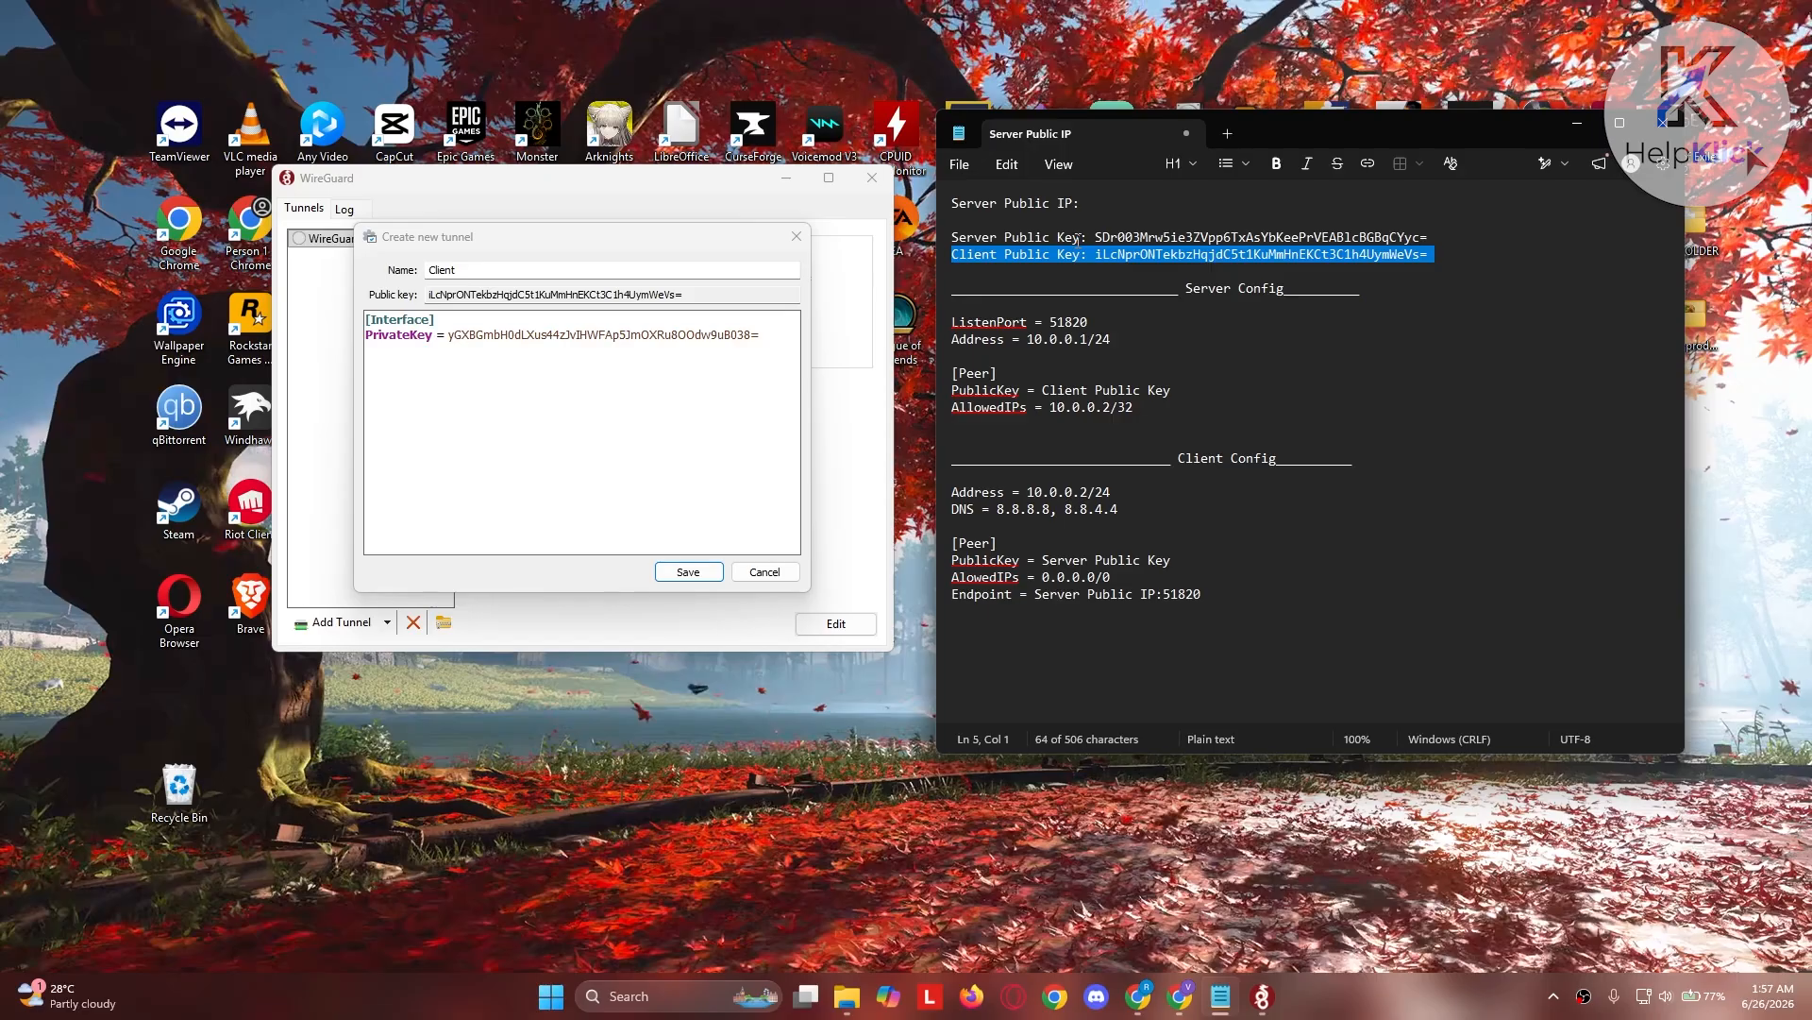
pyautogui.click(1148, 254)
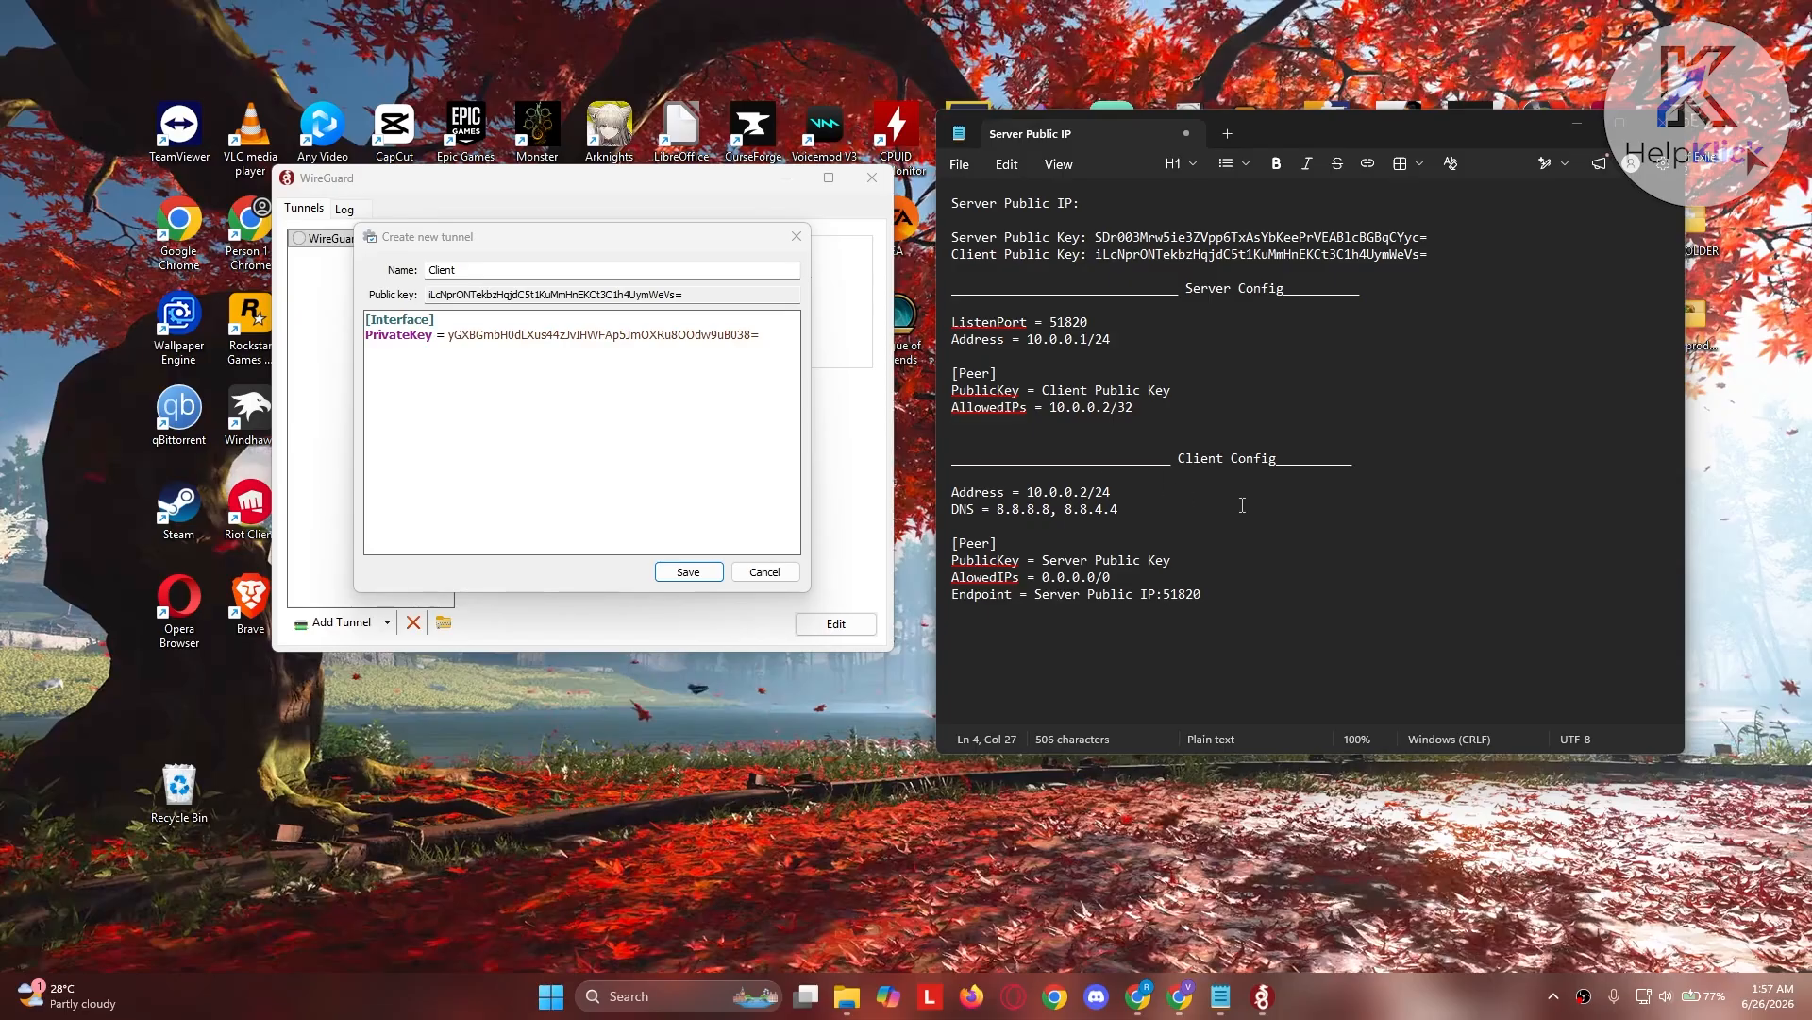
# Replace the "Server Public Key" placeholder in the notes' Client Config peer section with the server's actual public key
pyautogui.click(1266, 606)
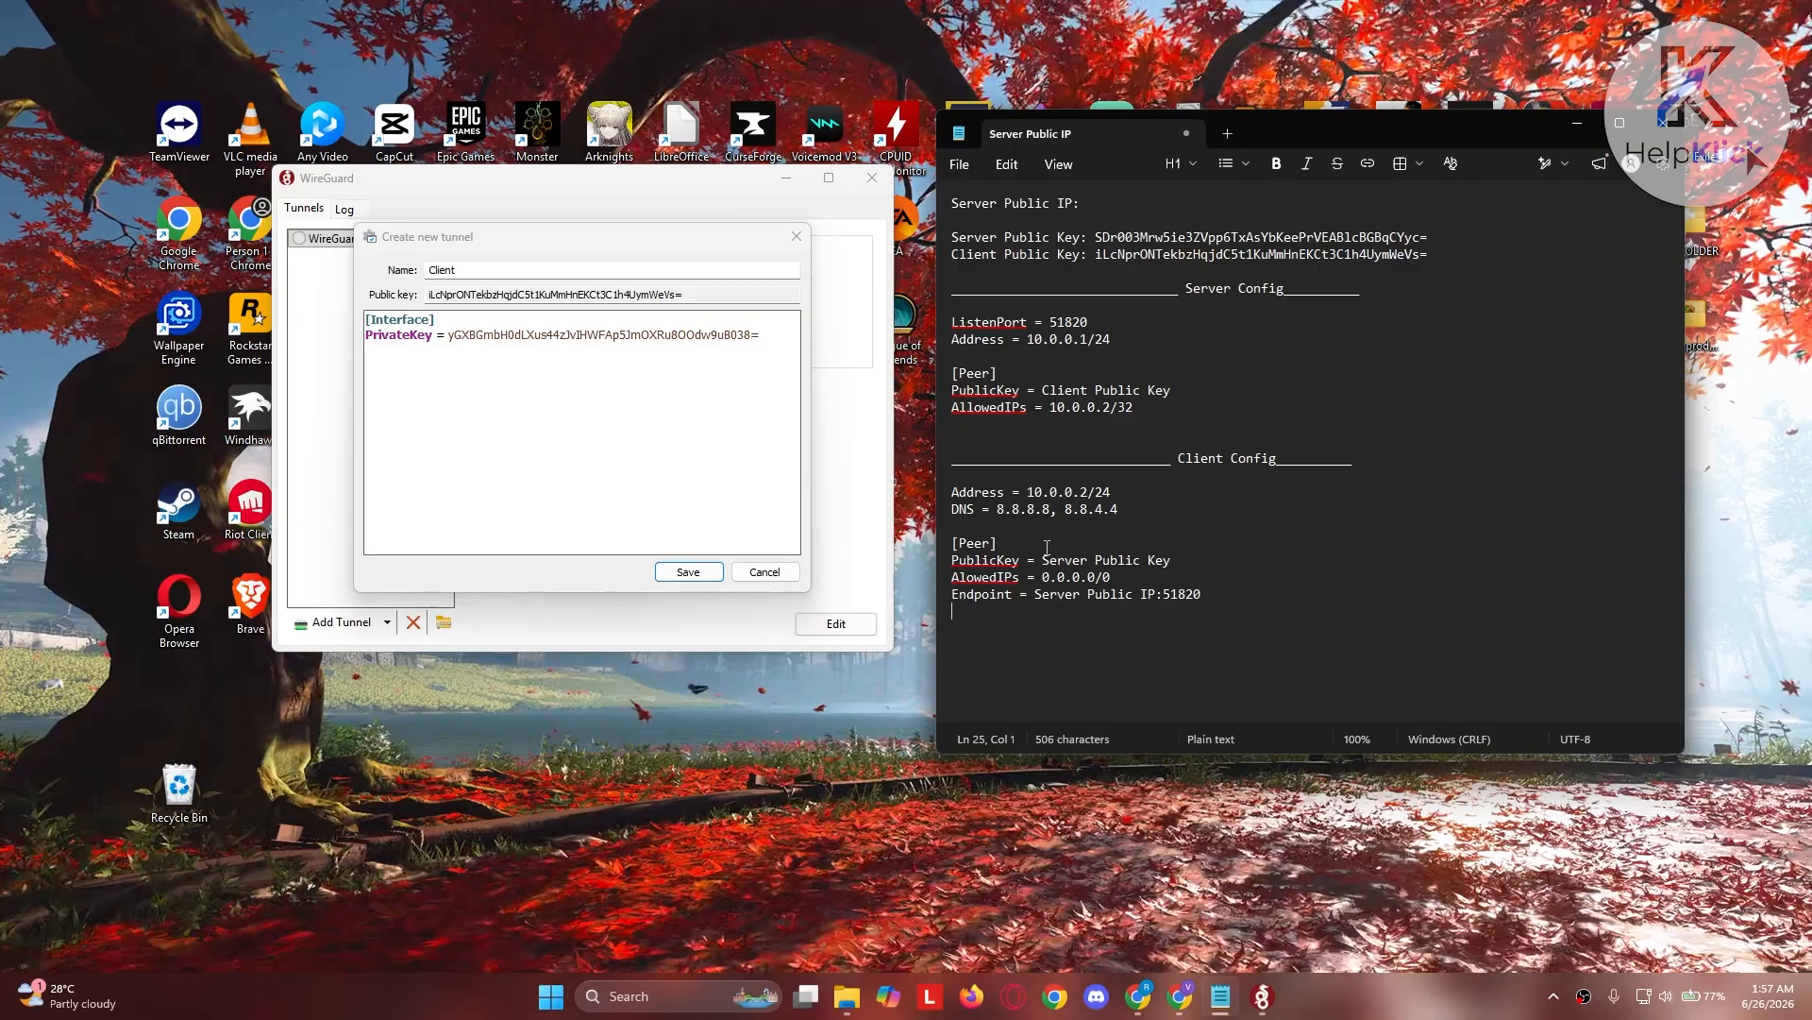
pyautogui.moveTo(1043, 560); pyautogui.dragTo(1191, 561)
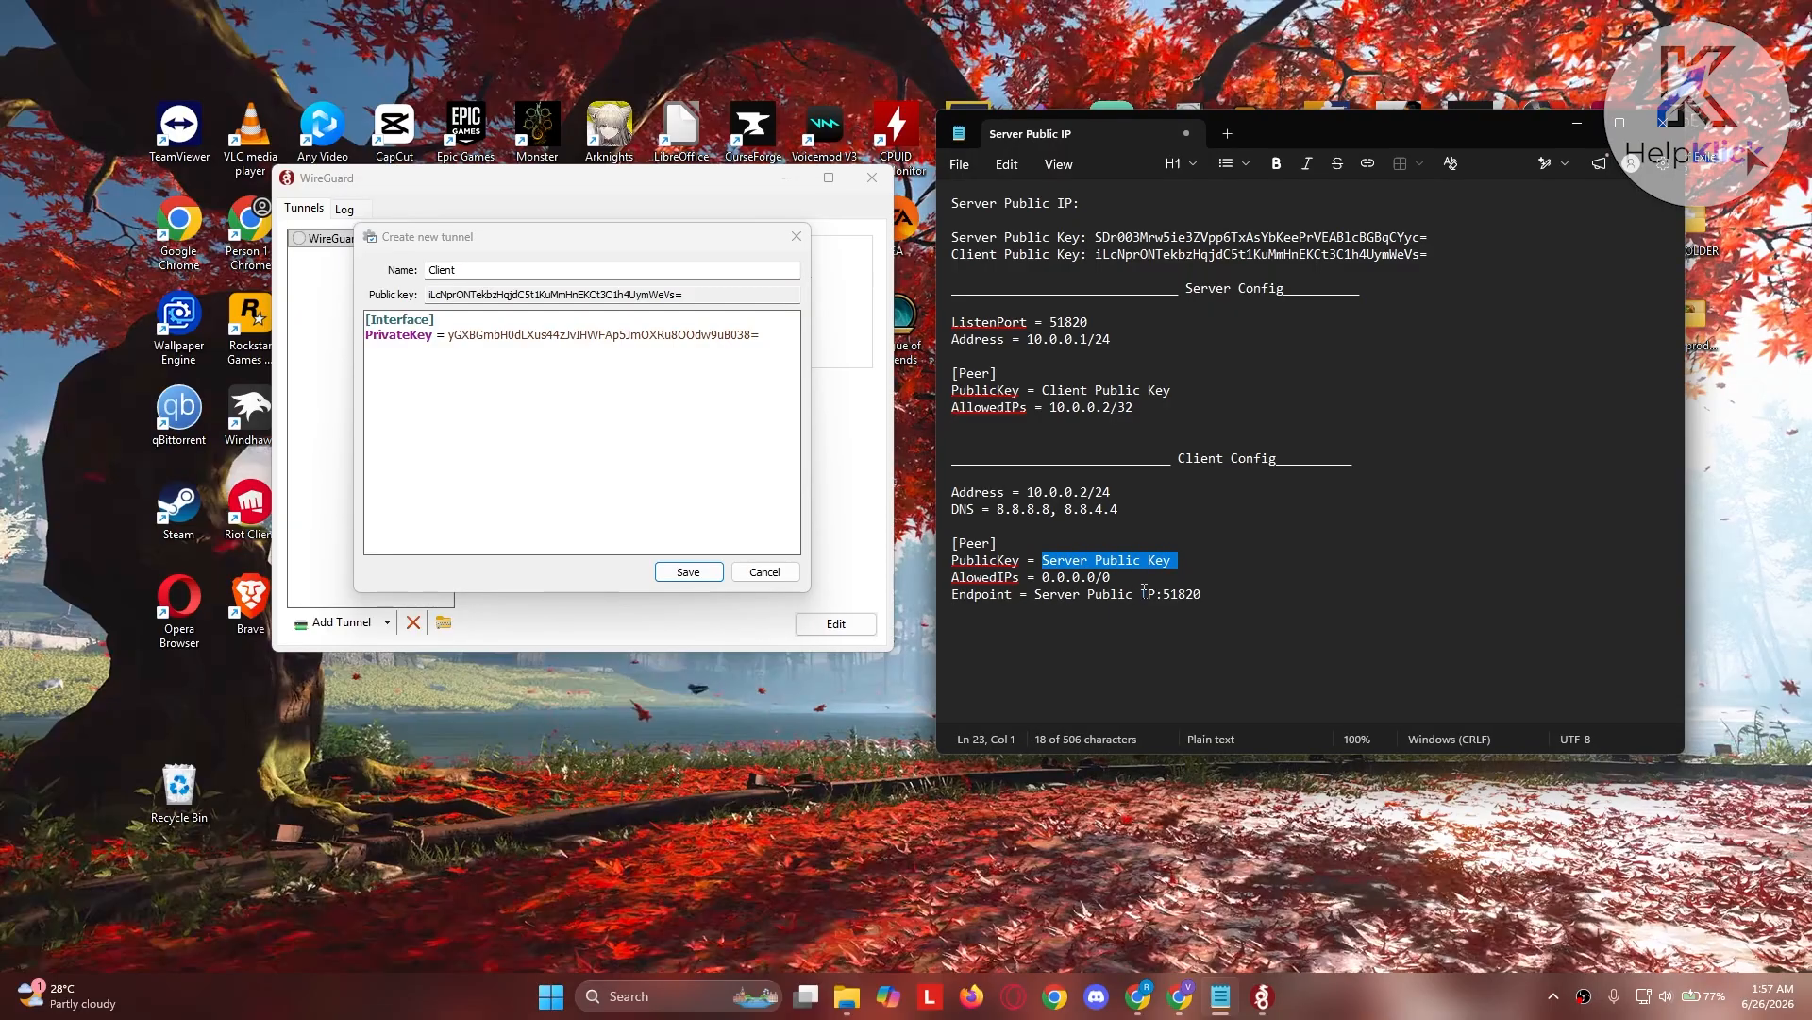
pyautogui.click(1074, 562)
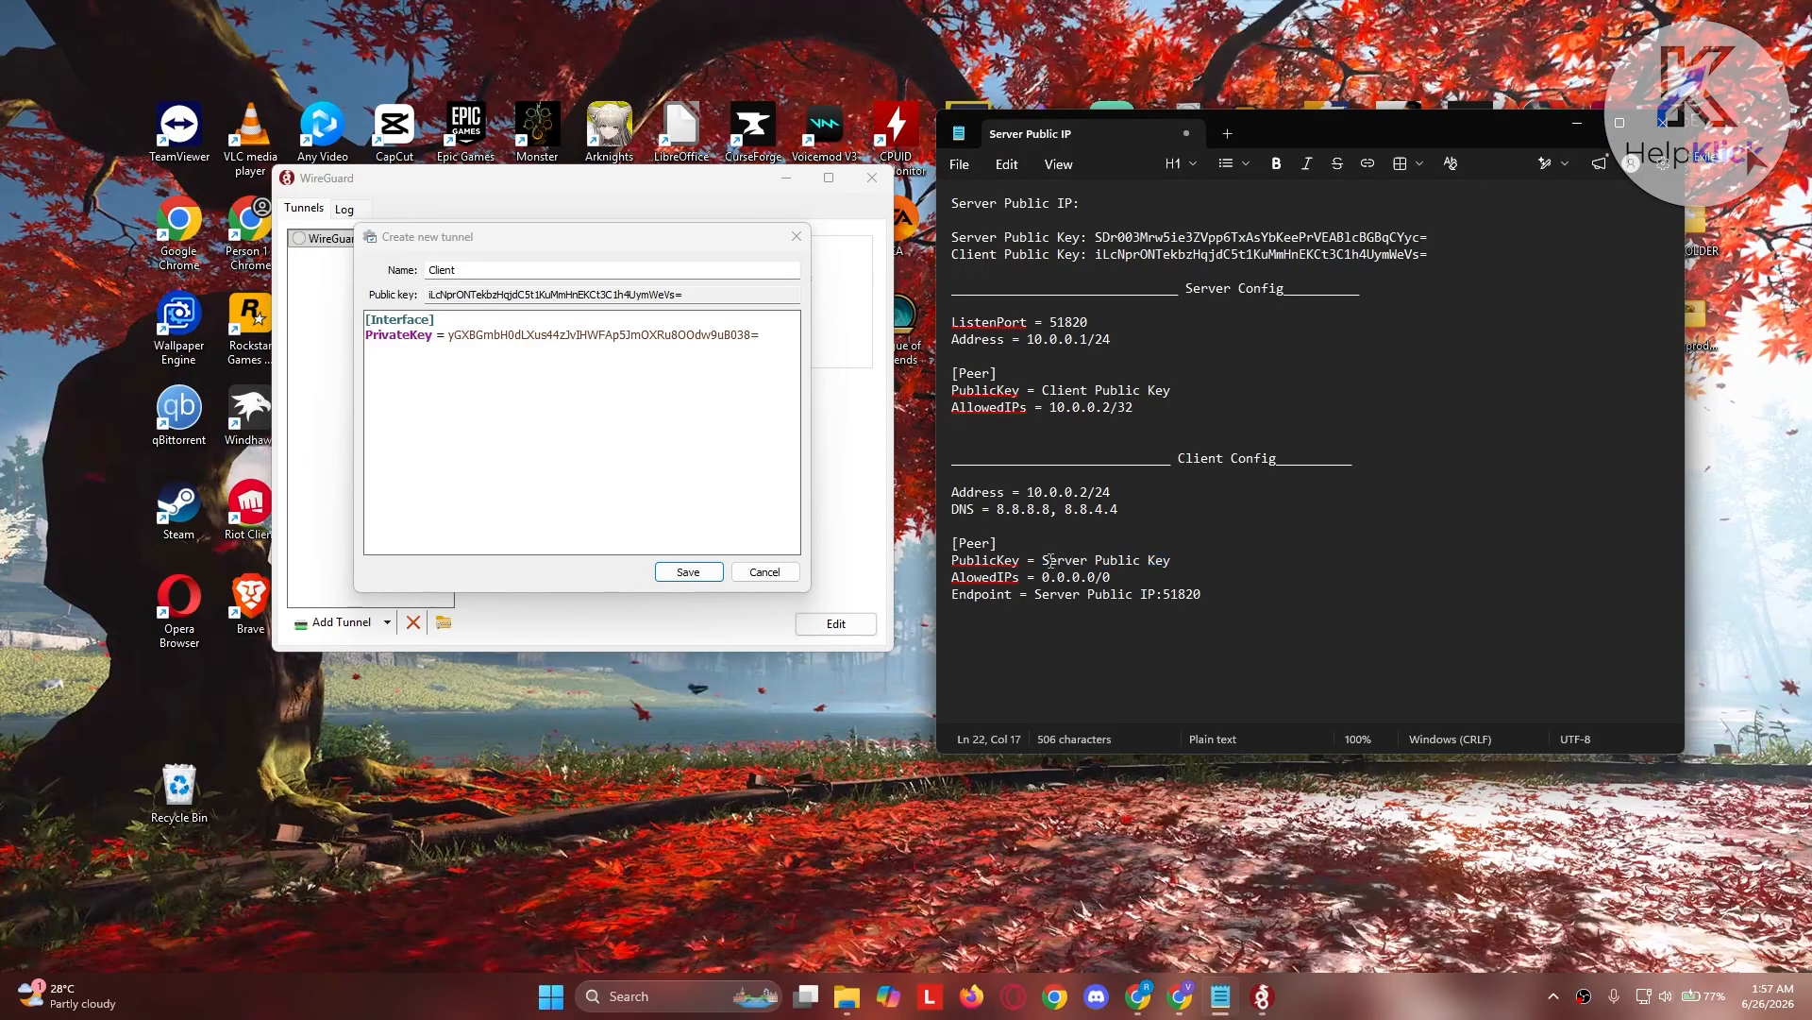
pyautogui.moveTo(1051, 561); pyautogui.dragTo(1203, 558)
pyautogui.moveTo(1095, 237); pyautogui.dragTo(1434, 239)
pyautogui.hotkey('ctrl', 'c')
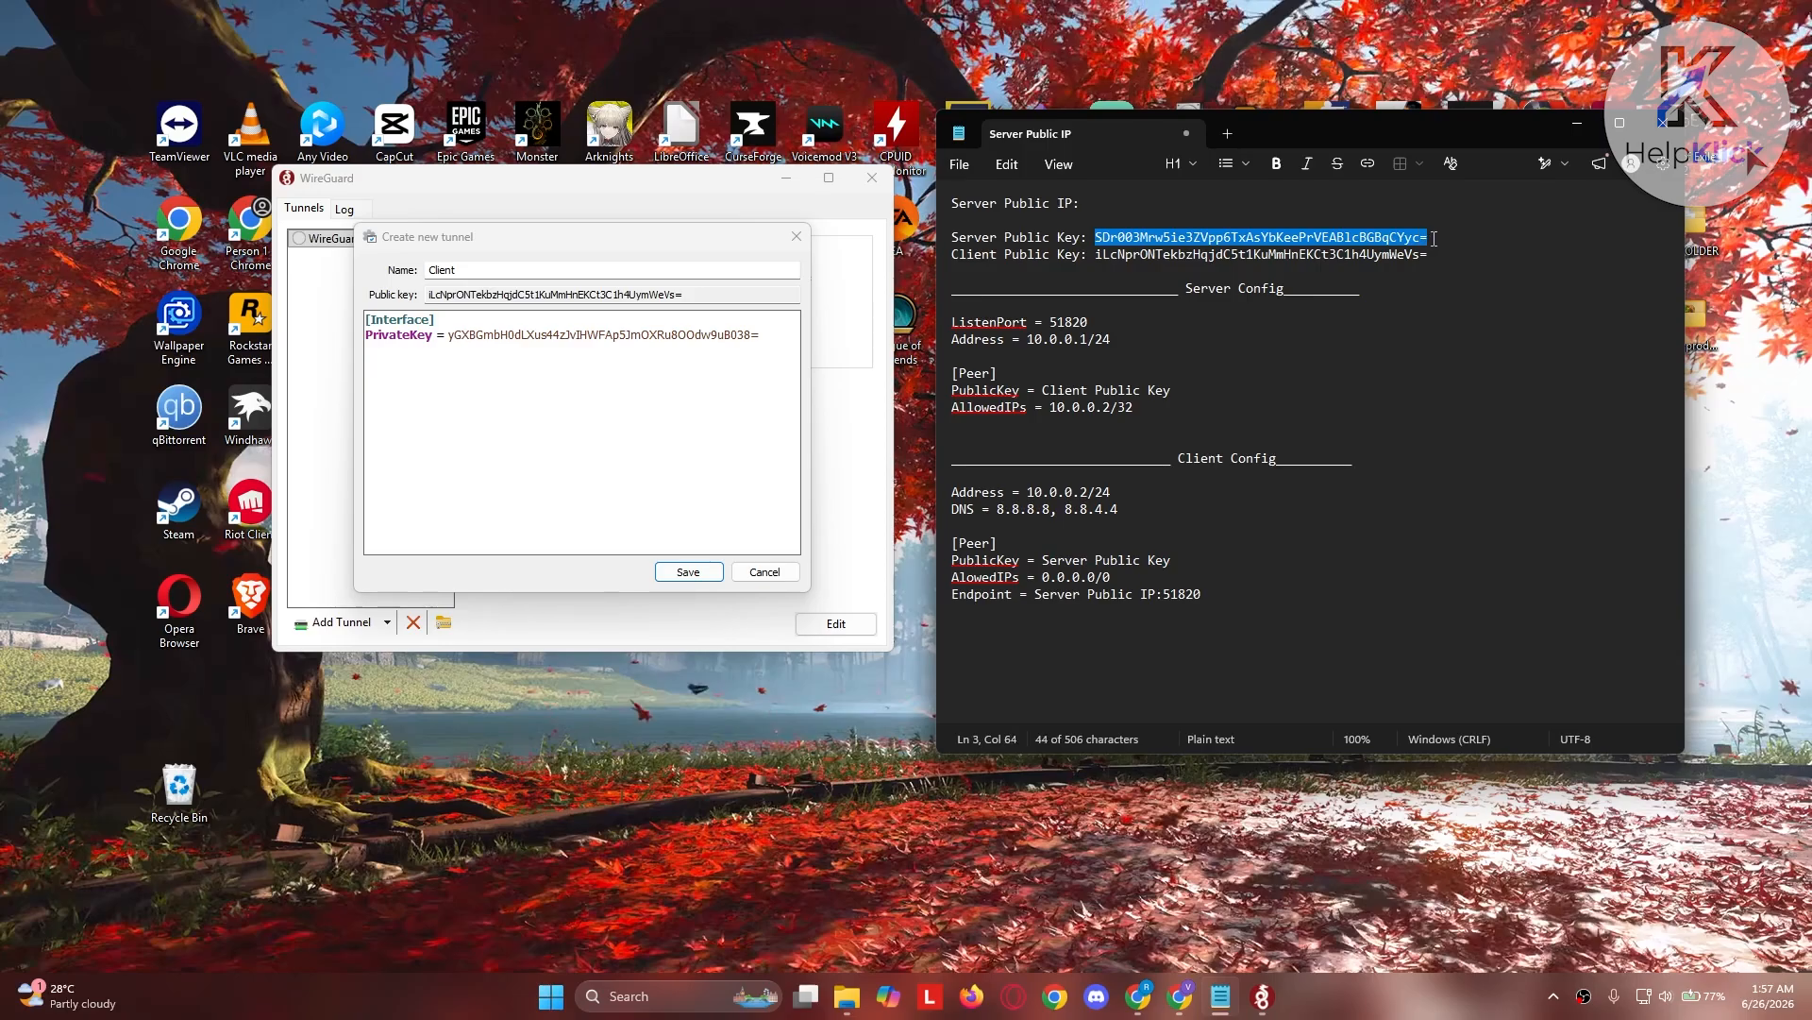
pyautogui.moveTo(1042, 559); pyautogui.dragTo(1188, 552)
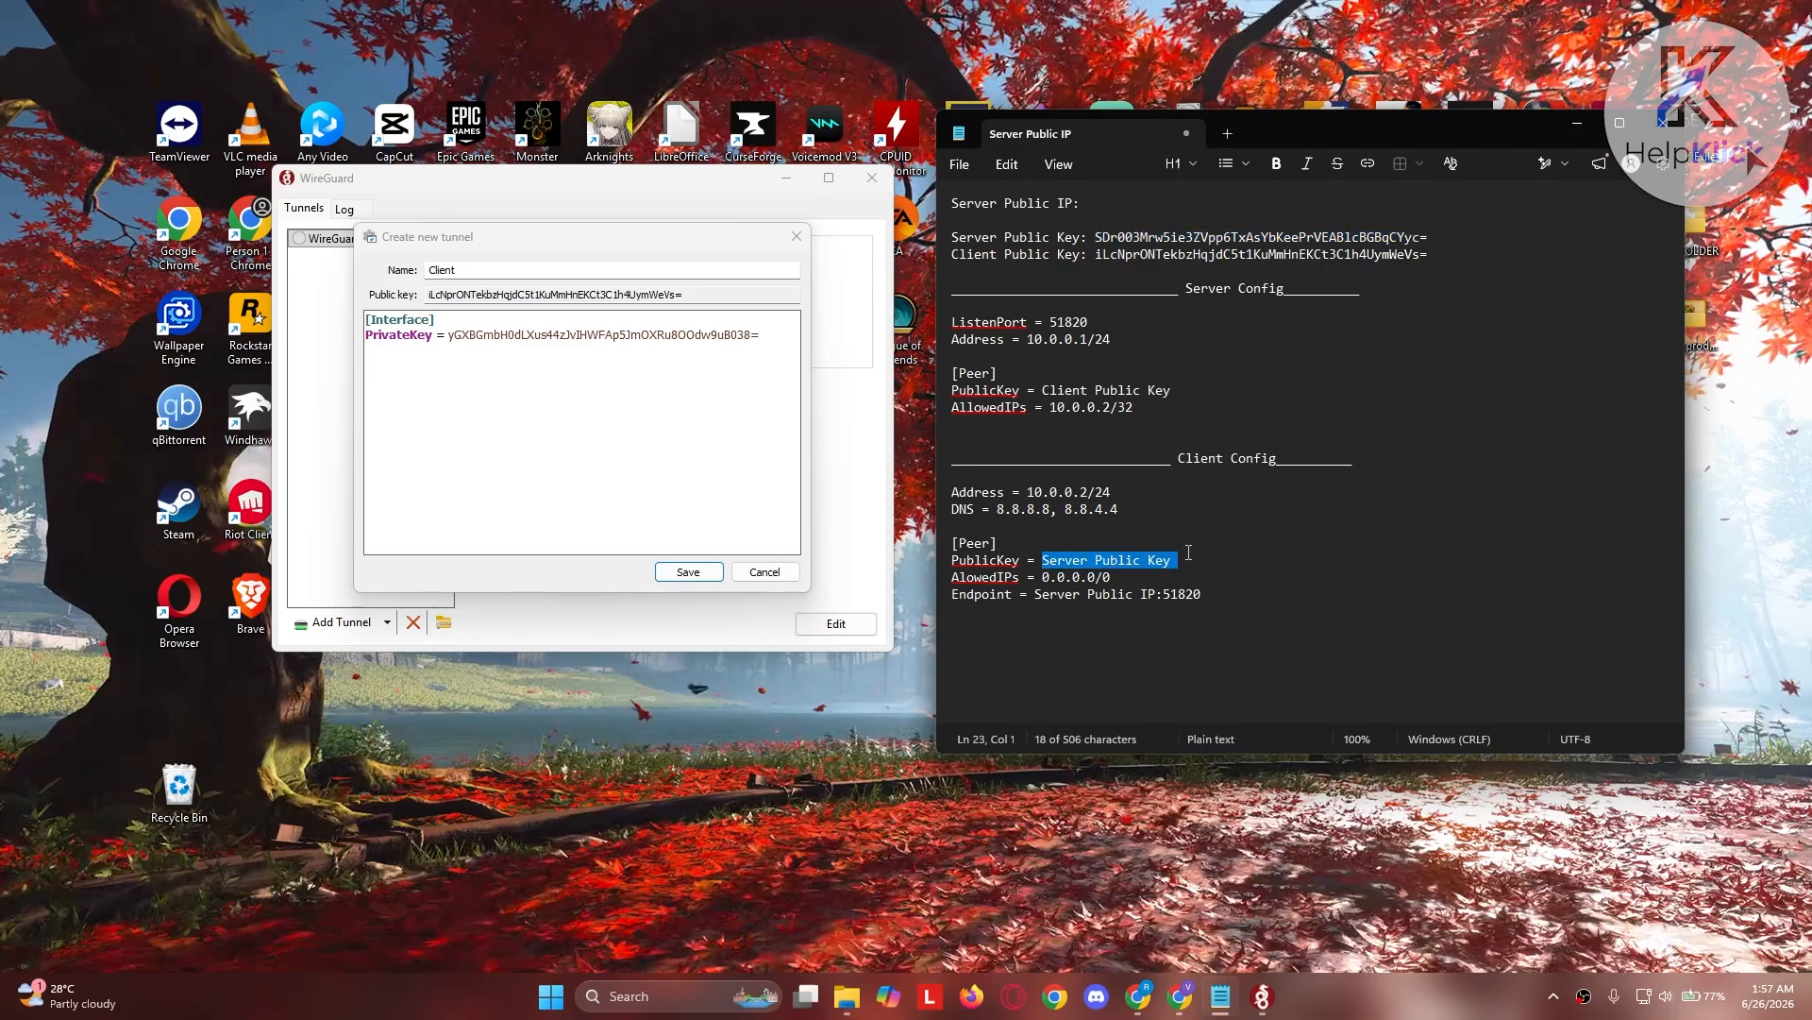
pyautogui.hotkey('ctrl', 'v')
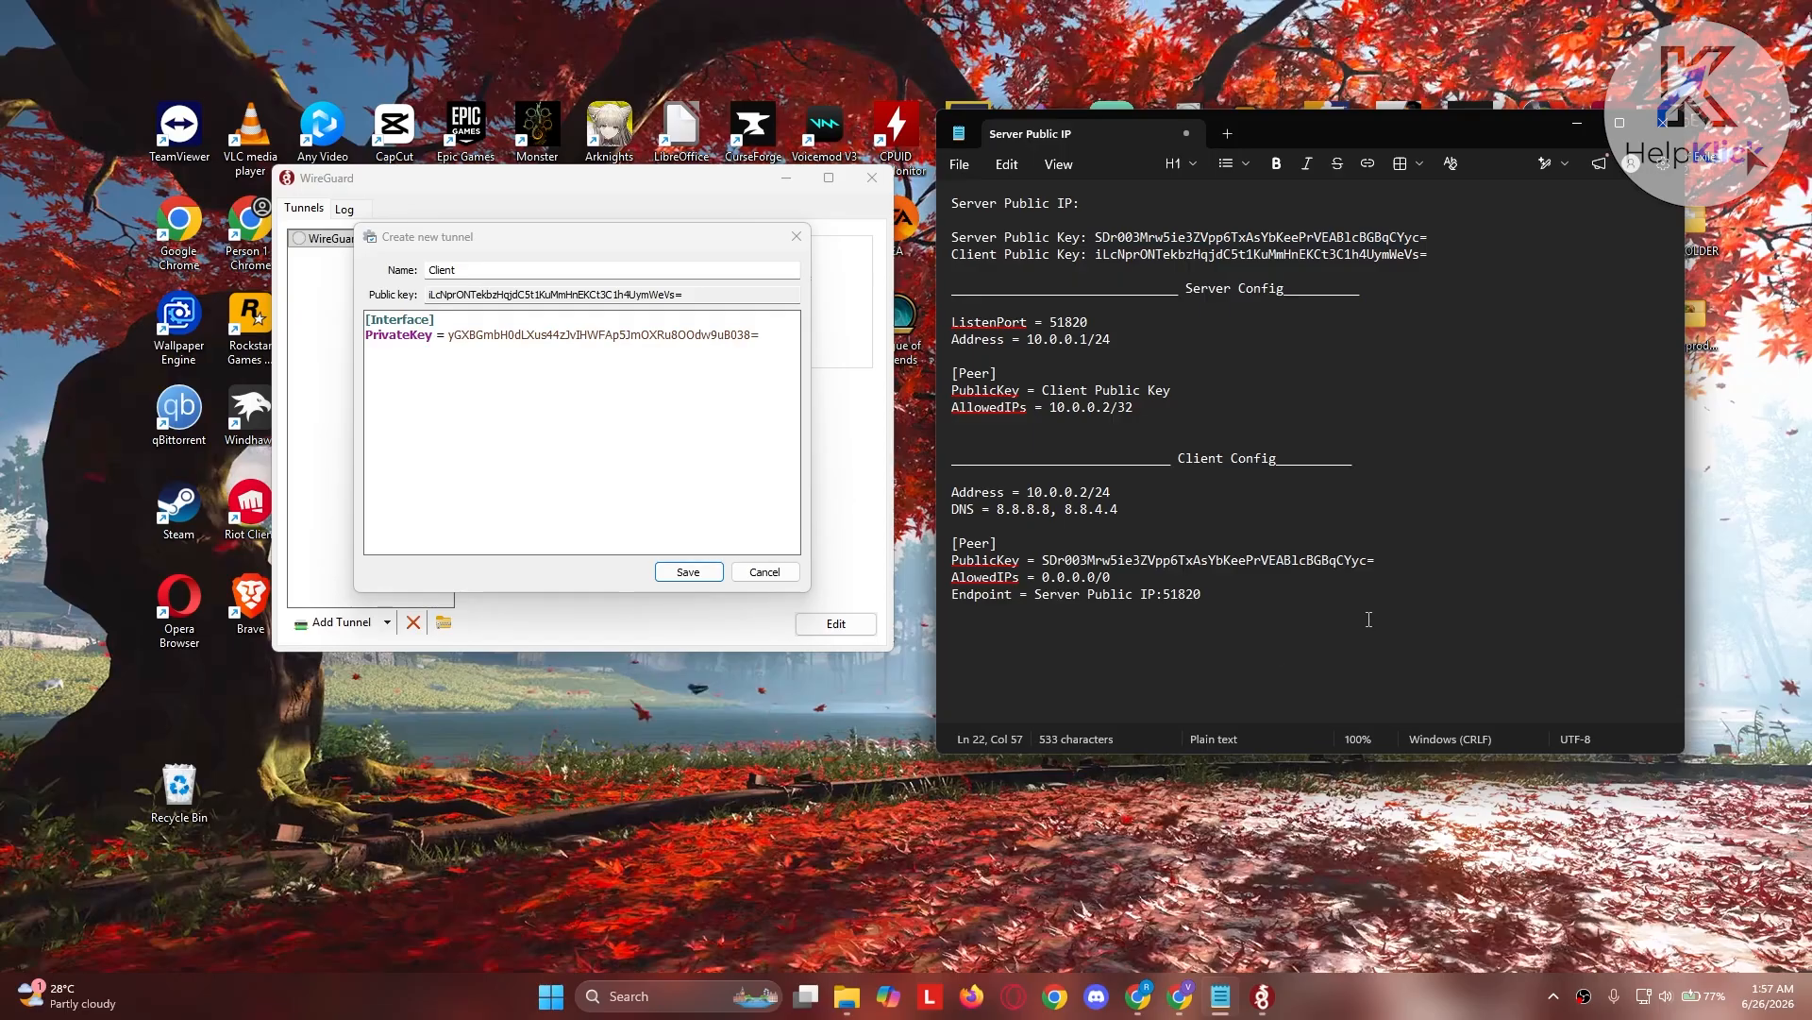
# Look up the server's public IP address in the browser and enter it in the notes' Server Public IP and Endpoint lines
pyautogui.click(1141, 978)
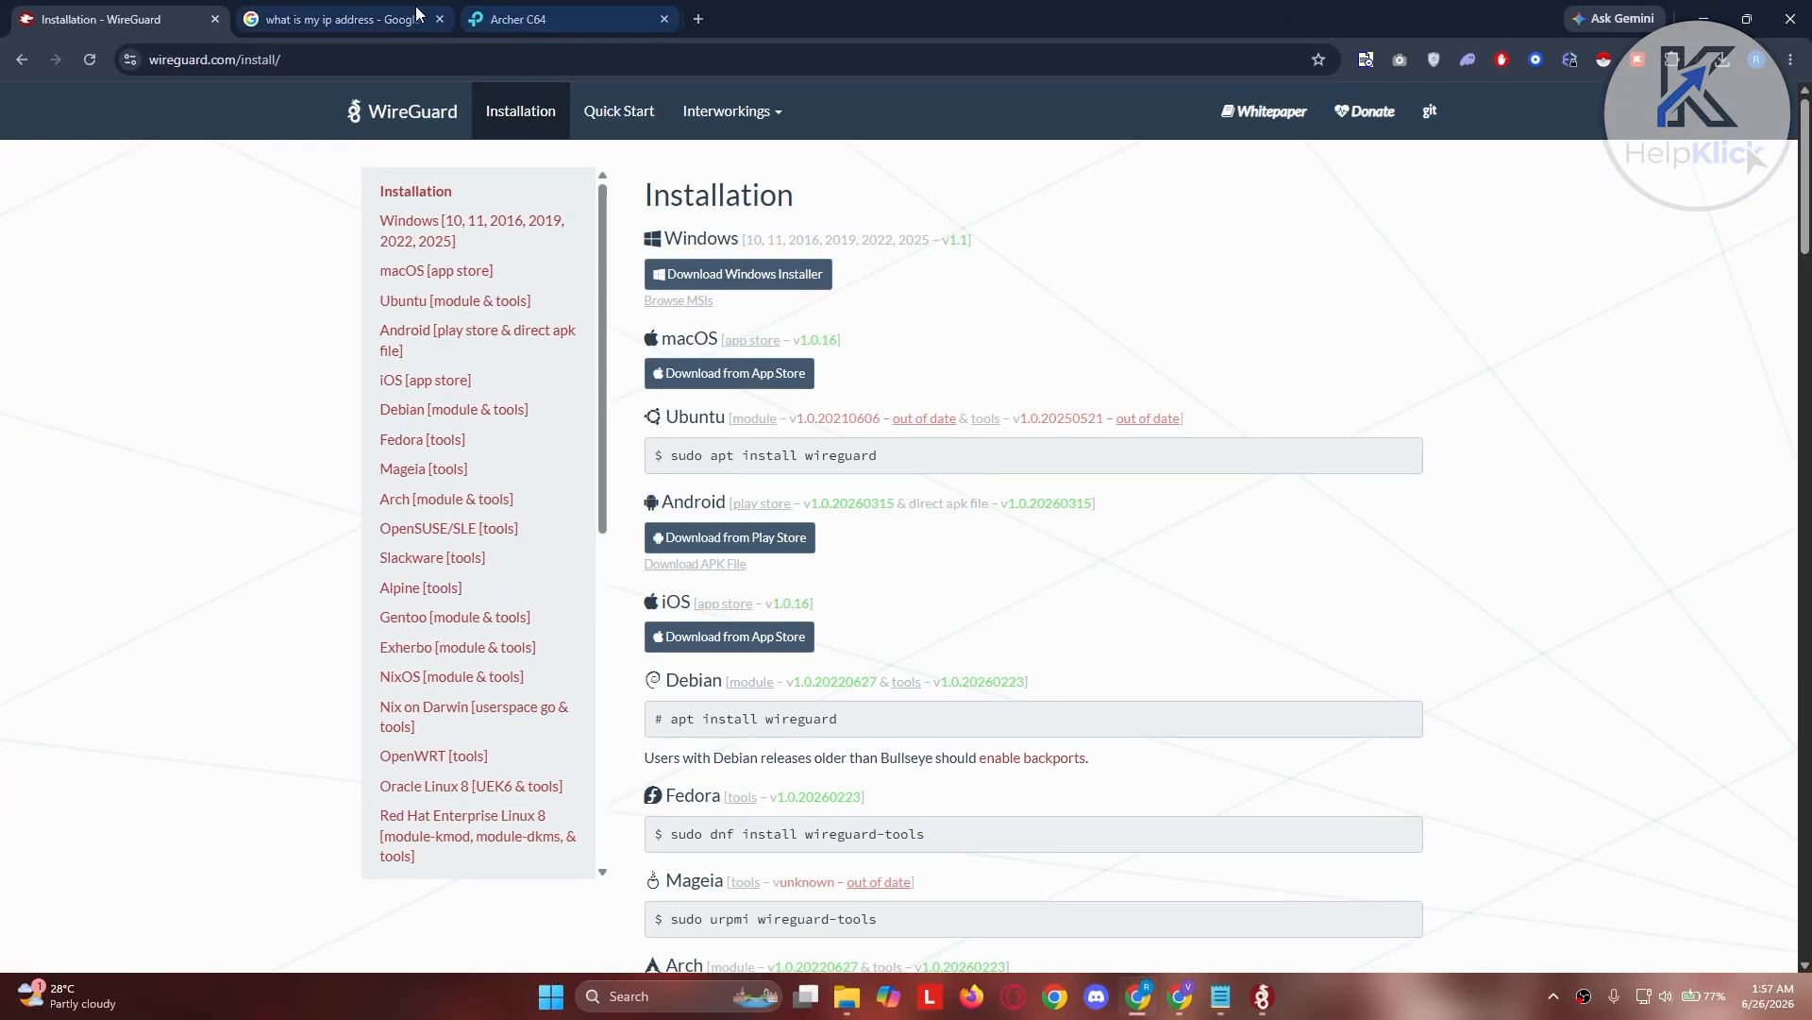
pyautogui.click(340, 19)
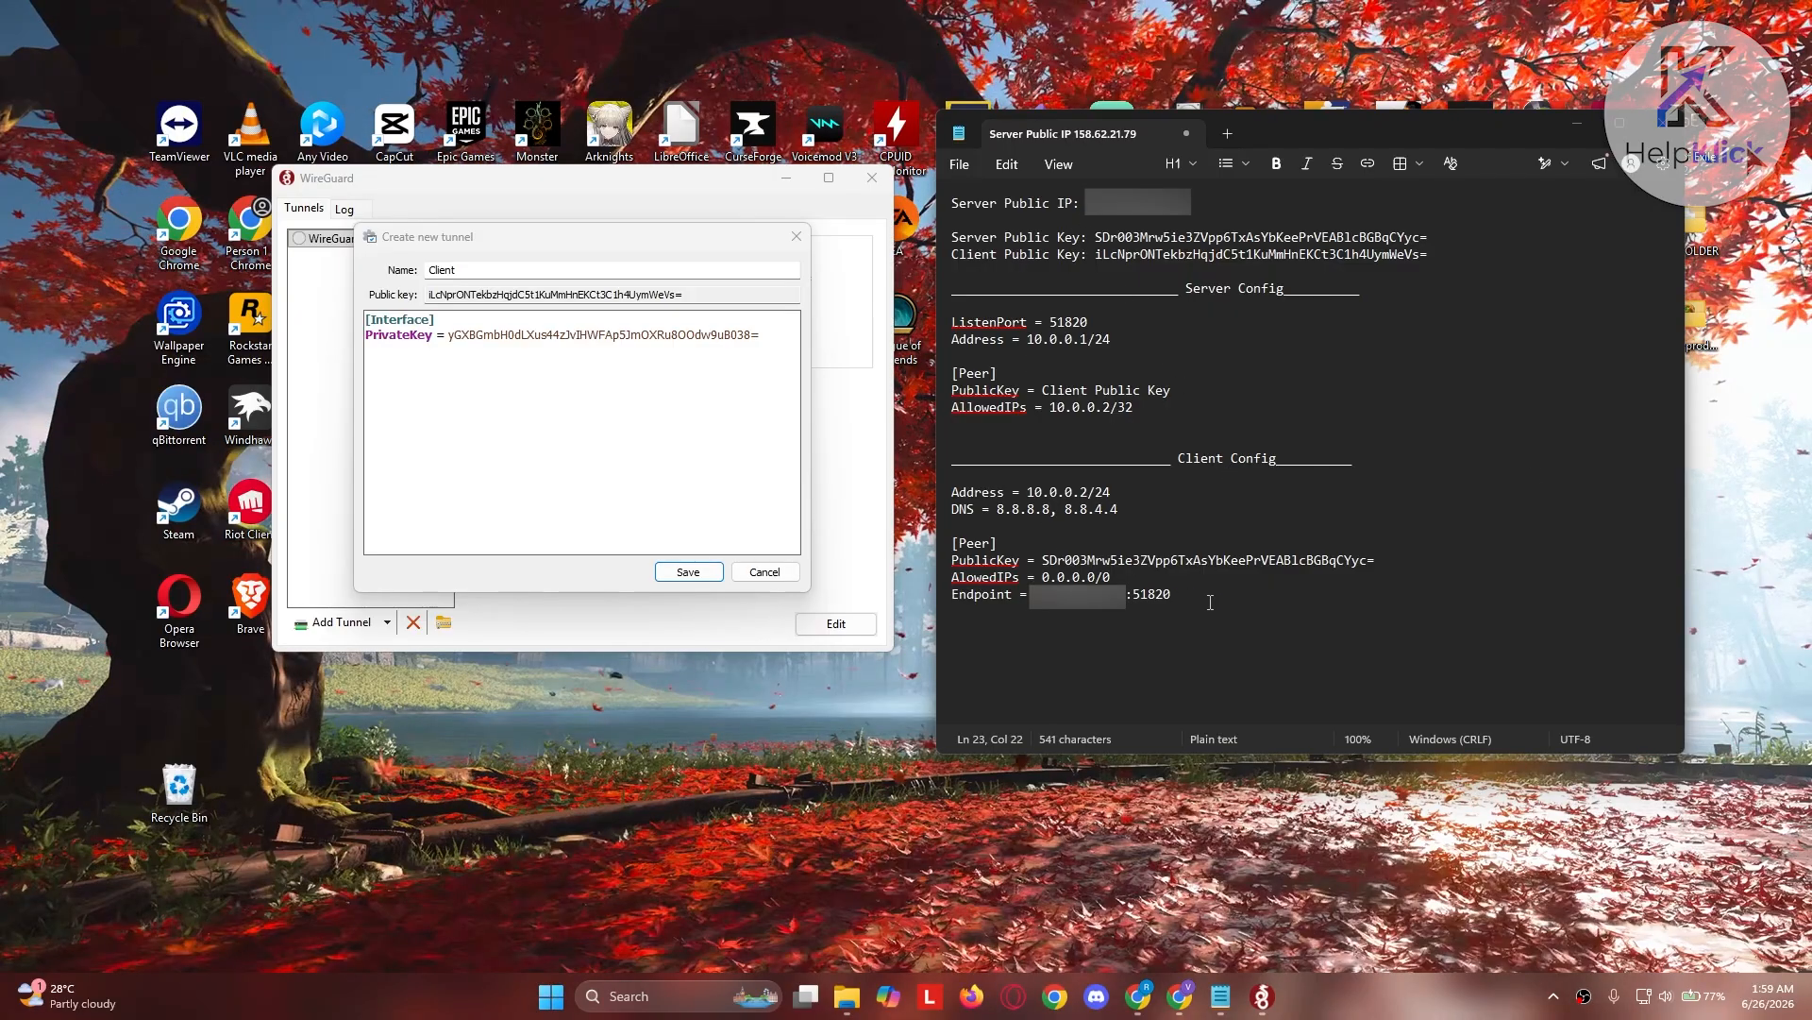
# Copy the complete Client Config block from the notes into the Client tunnel's configuration, below its private key
pyautogui.moveTo(1211, 601); pyautogui.dragTo(935, 484)
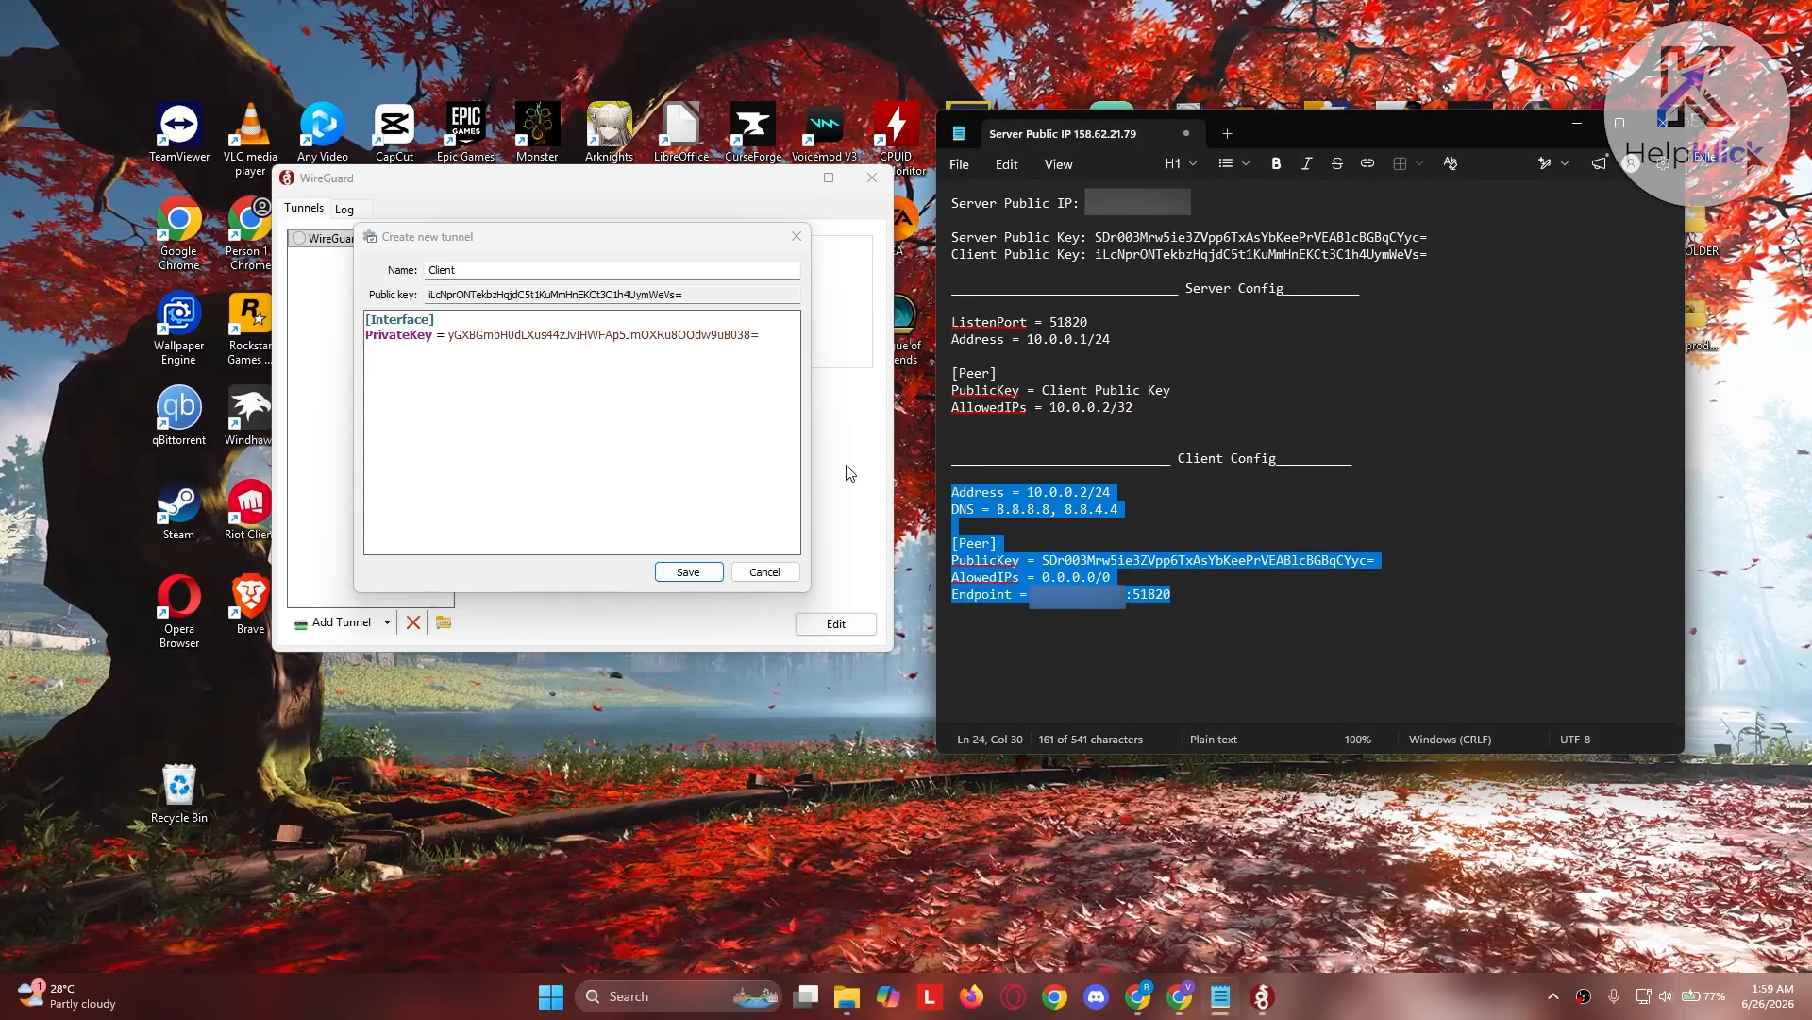
pyautogui.click(519, 400)
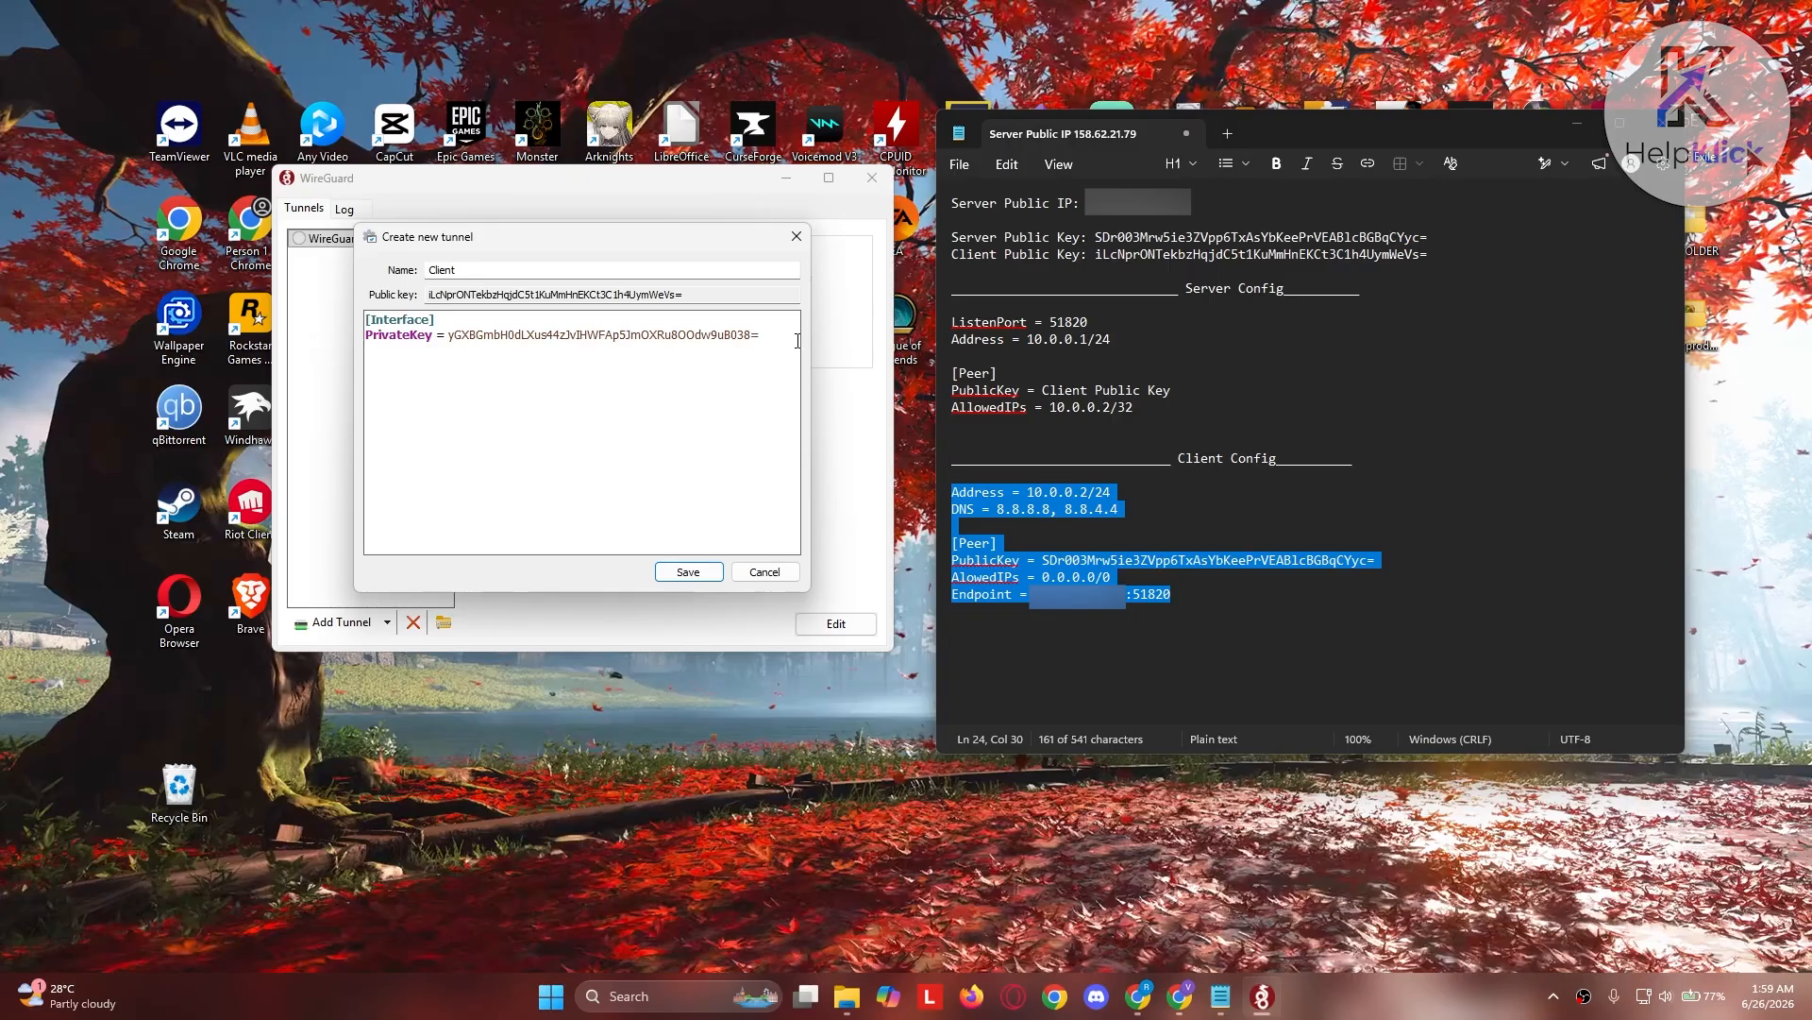
pyautogui.write('Address = 10.0.0.2/24 DNS = 8.8.8.8, 8.8.4.4  [Peer] PublicKey = SDr003Mrw5ie3ZVpp6TxAsYbKeePrVEABlcBGBqCYyc= AllowedIPs = 0.0.0.0/0 Endpoint = 158.62.21.79:51820')
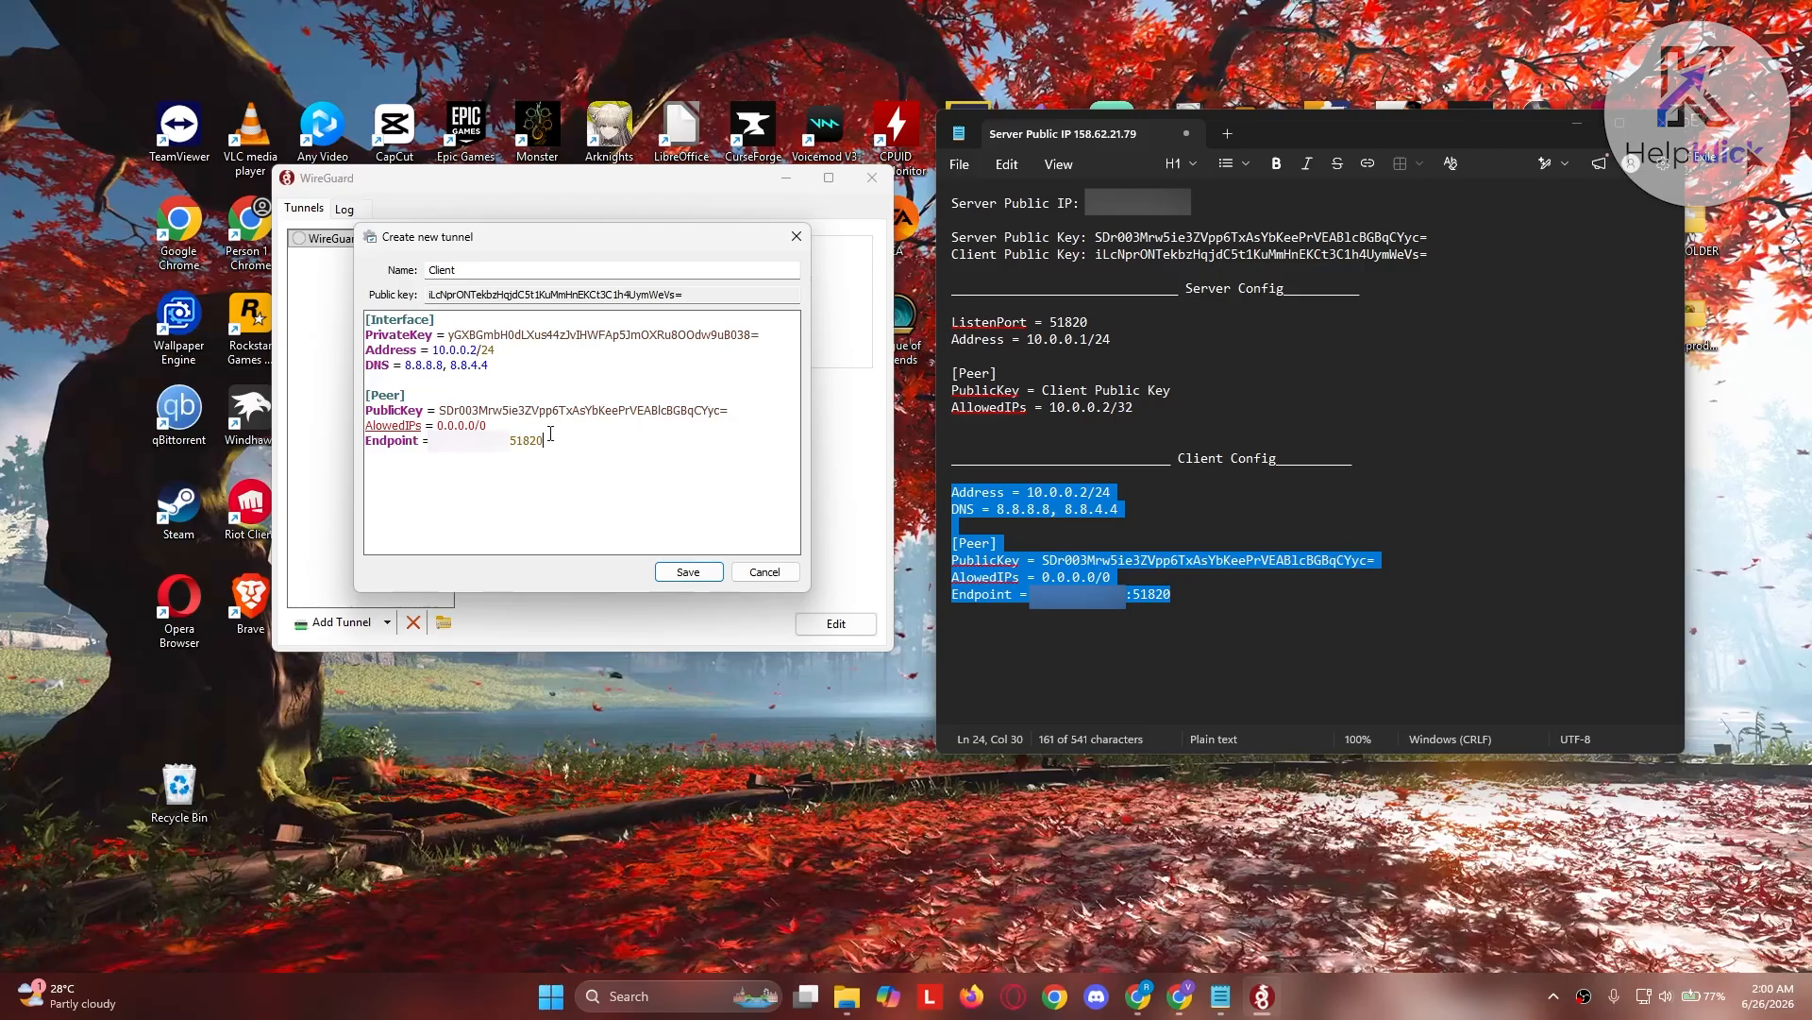
# Correct the misspelled AlowedIPs to AllowedIPs in the Client tunnel's peer section and save the tunnel
pyautogui.hotkey('shift', 'Left')
pyautogui.hotkey('shift', 'Left')
pyautogui.hotkey('shift', 'Left')
pyautogui.hotkey('shift', 'Left')
pyautogui.hotkey('shift', 'Left')
pyautogui.click(516, 426)
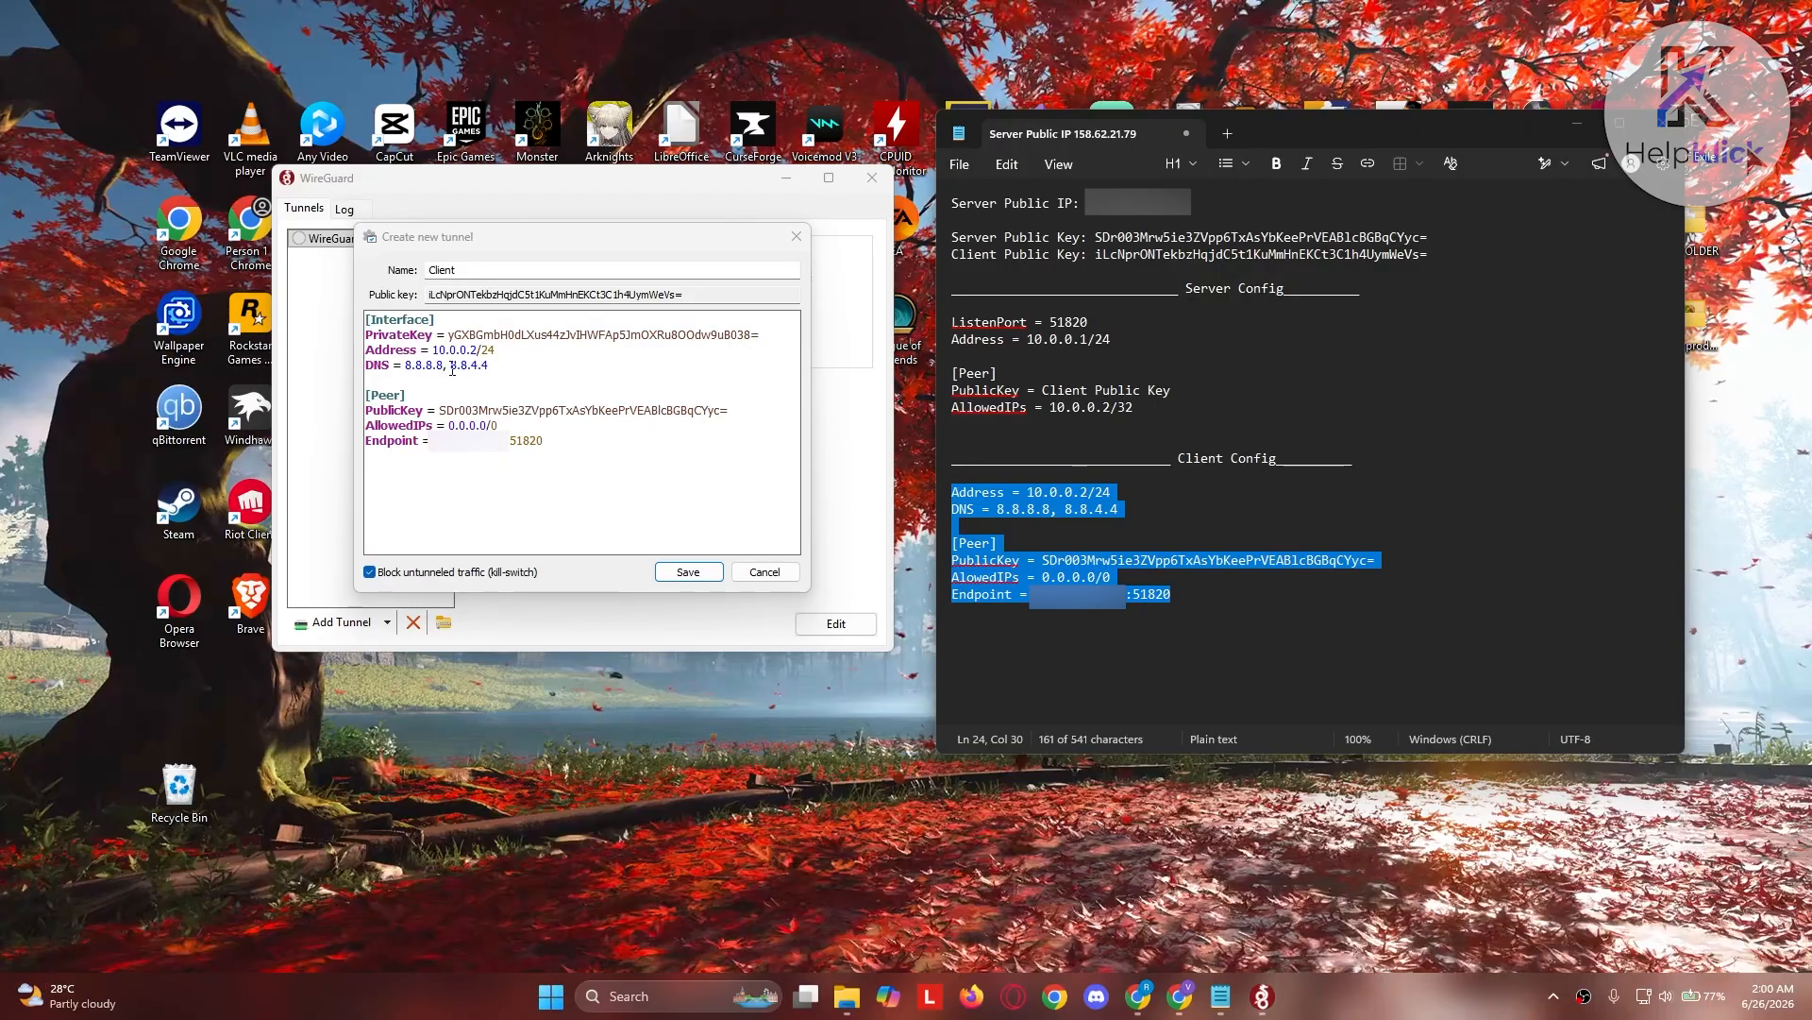
pyautogui.click(374, 431)
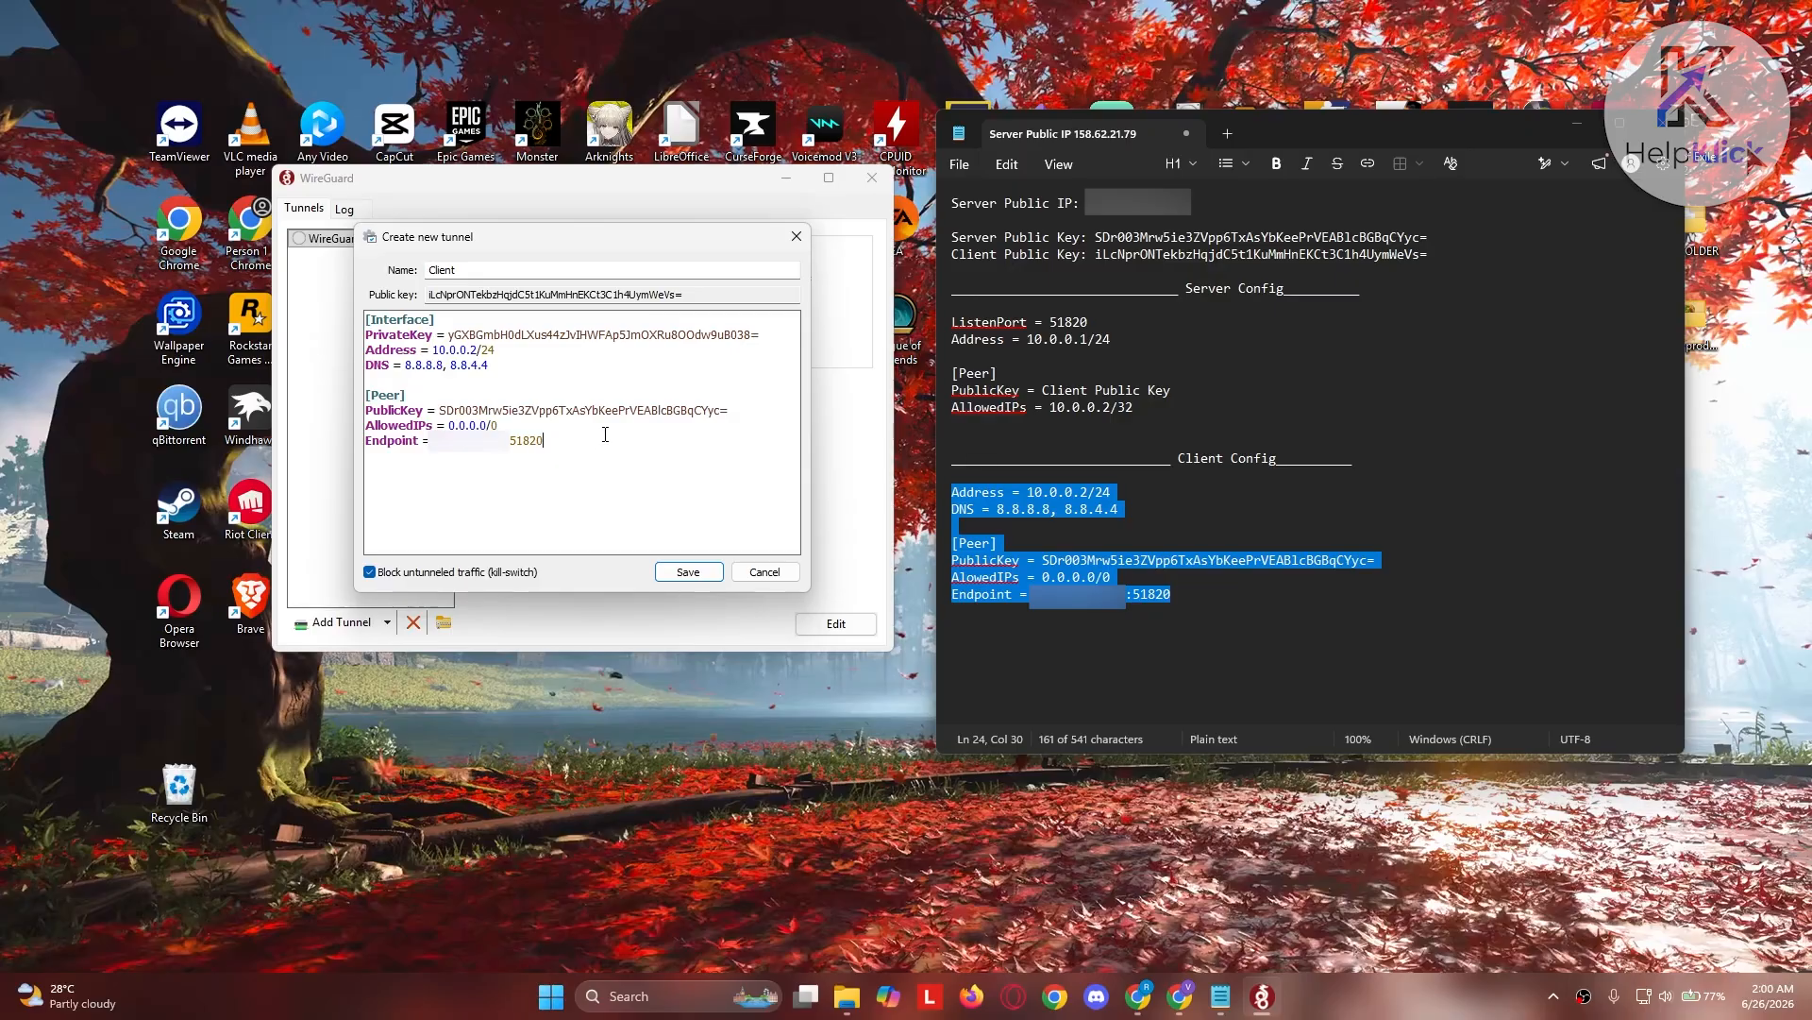
pyautogui.click(700, 573)
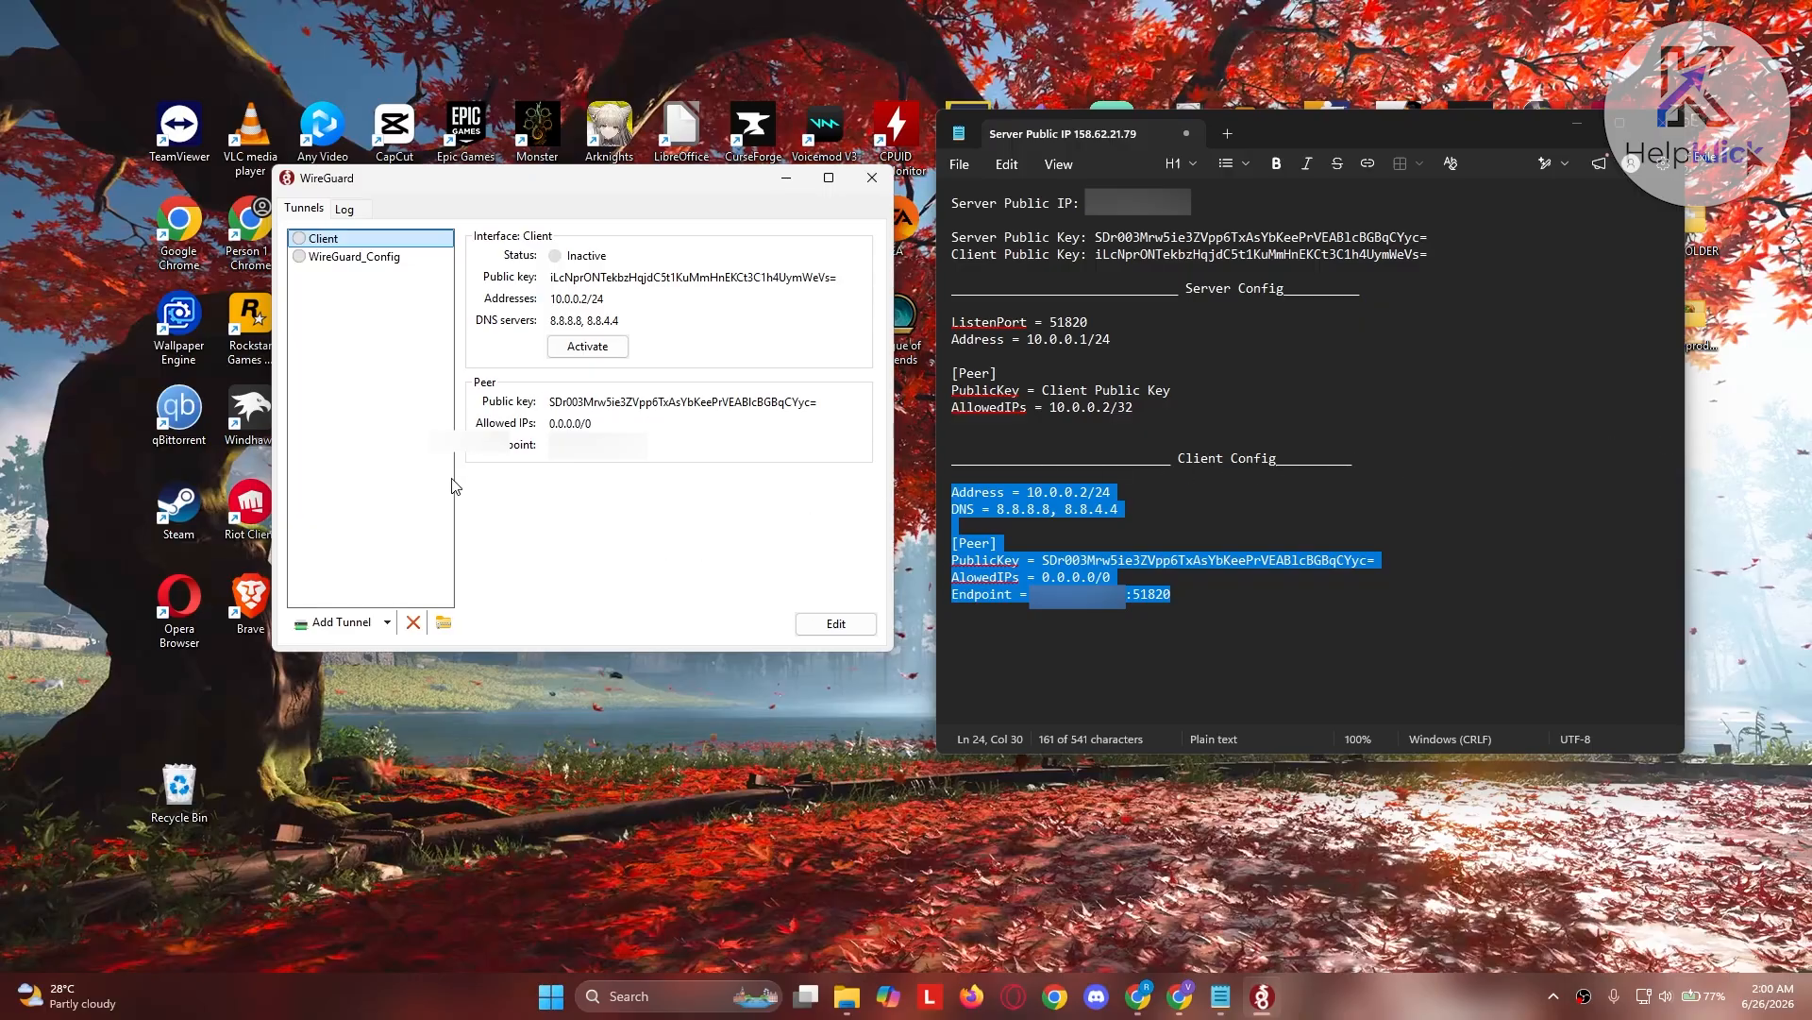
# Export the tunnels to a zip file named "Wireguard Config" on the Desktop
pyautogui.click(444, 623)
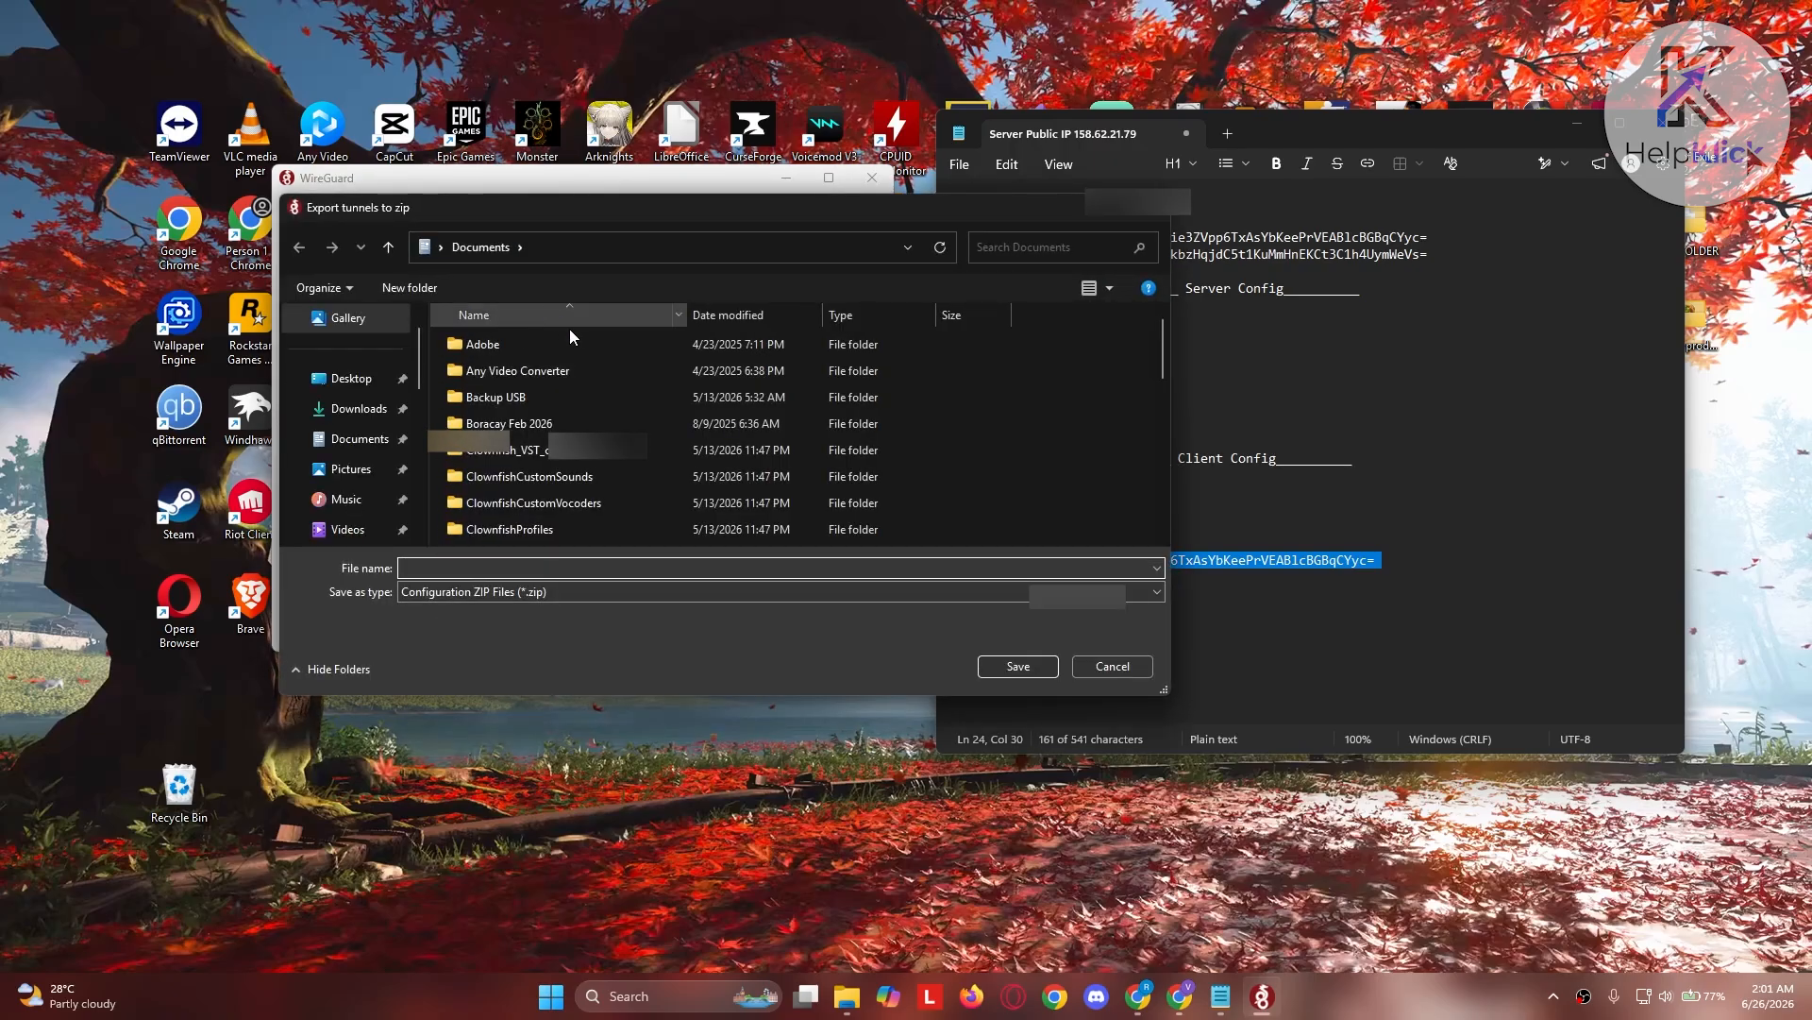
pyautogui.click(352, 387)
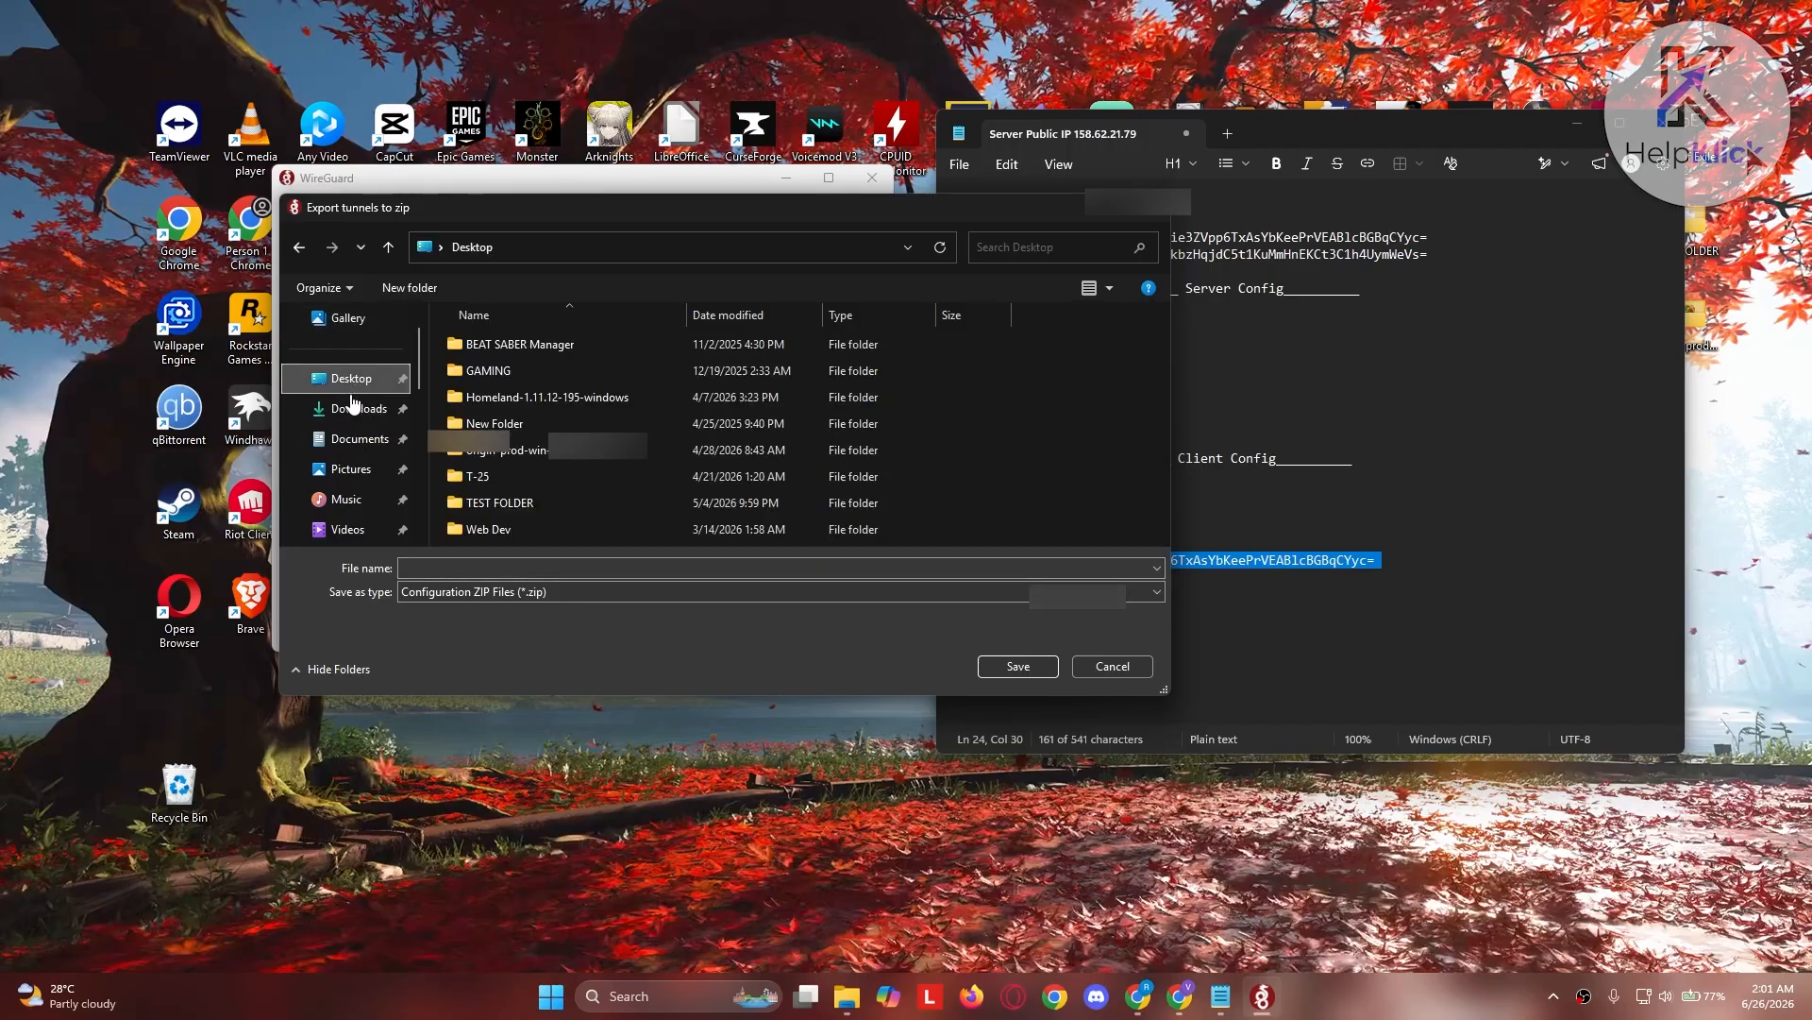
pyautogui.click(449, 566)
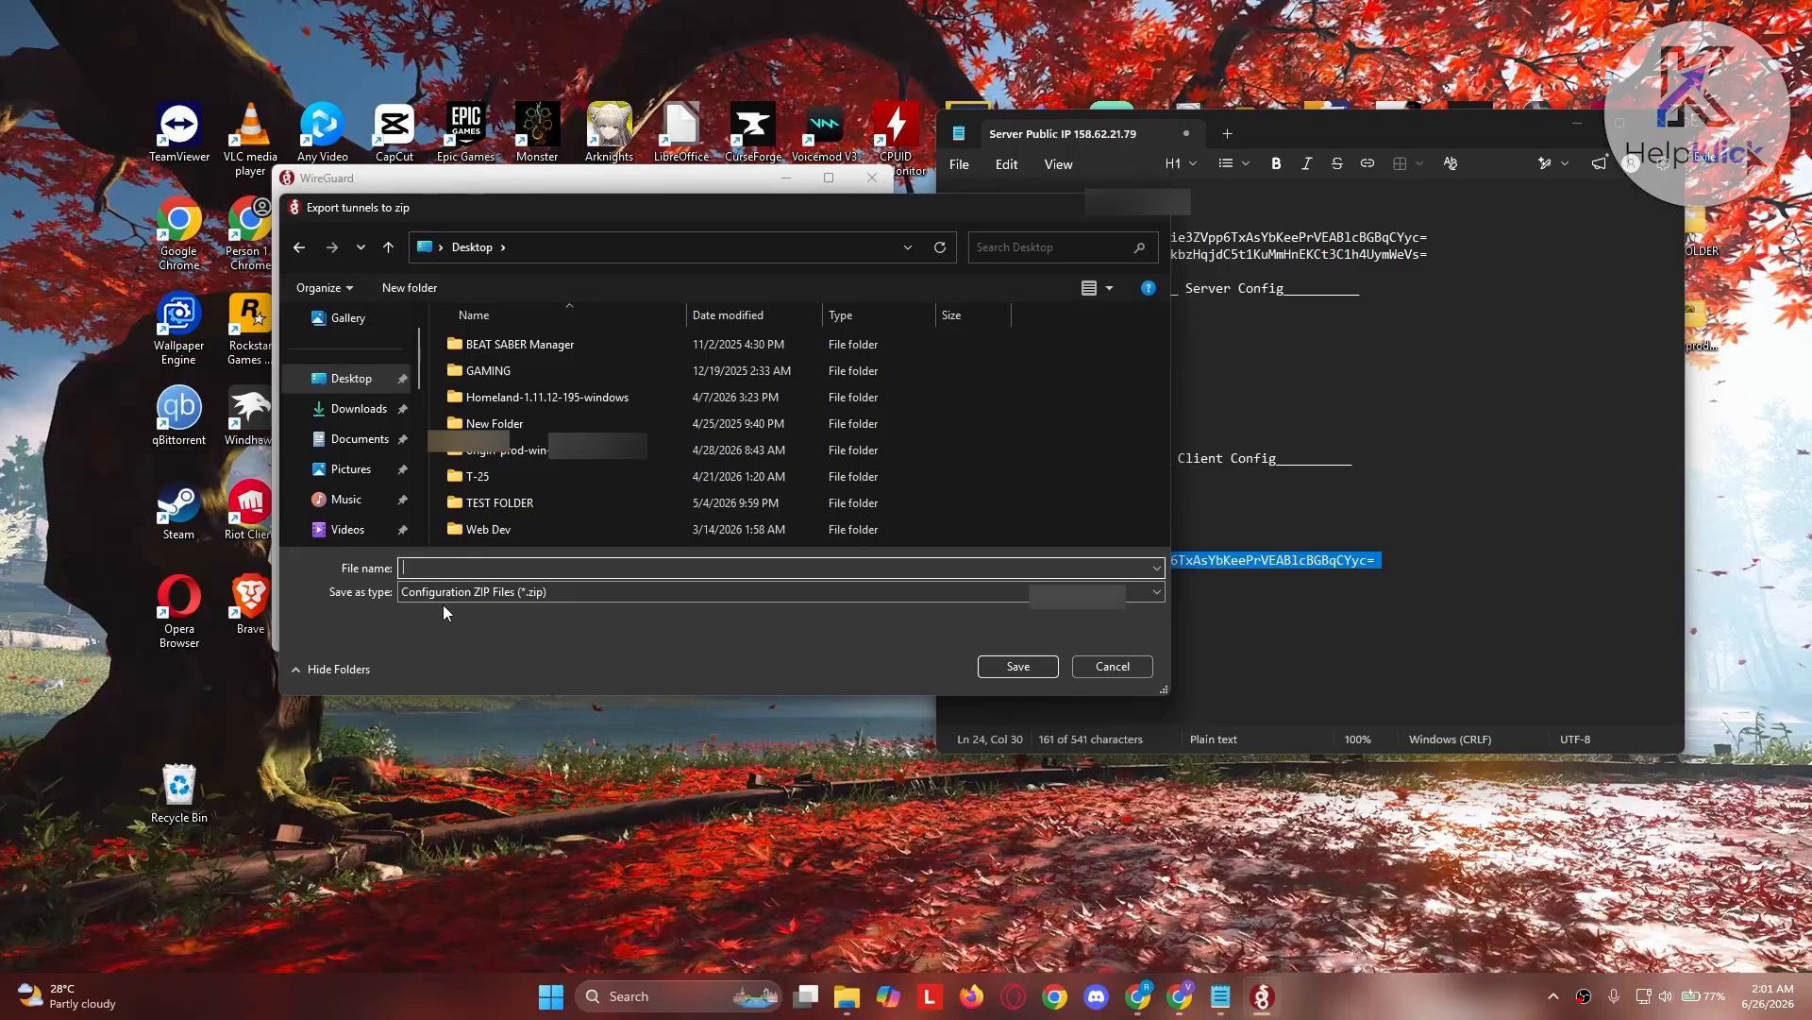
pyautogui.write('Wireguard Config')
pyautogui.click(1018, 666)
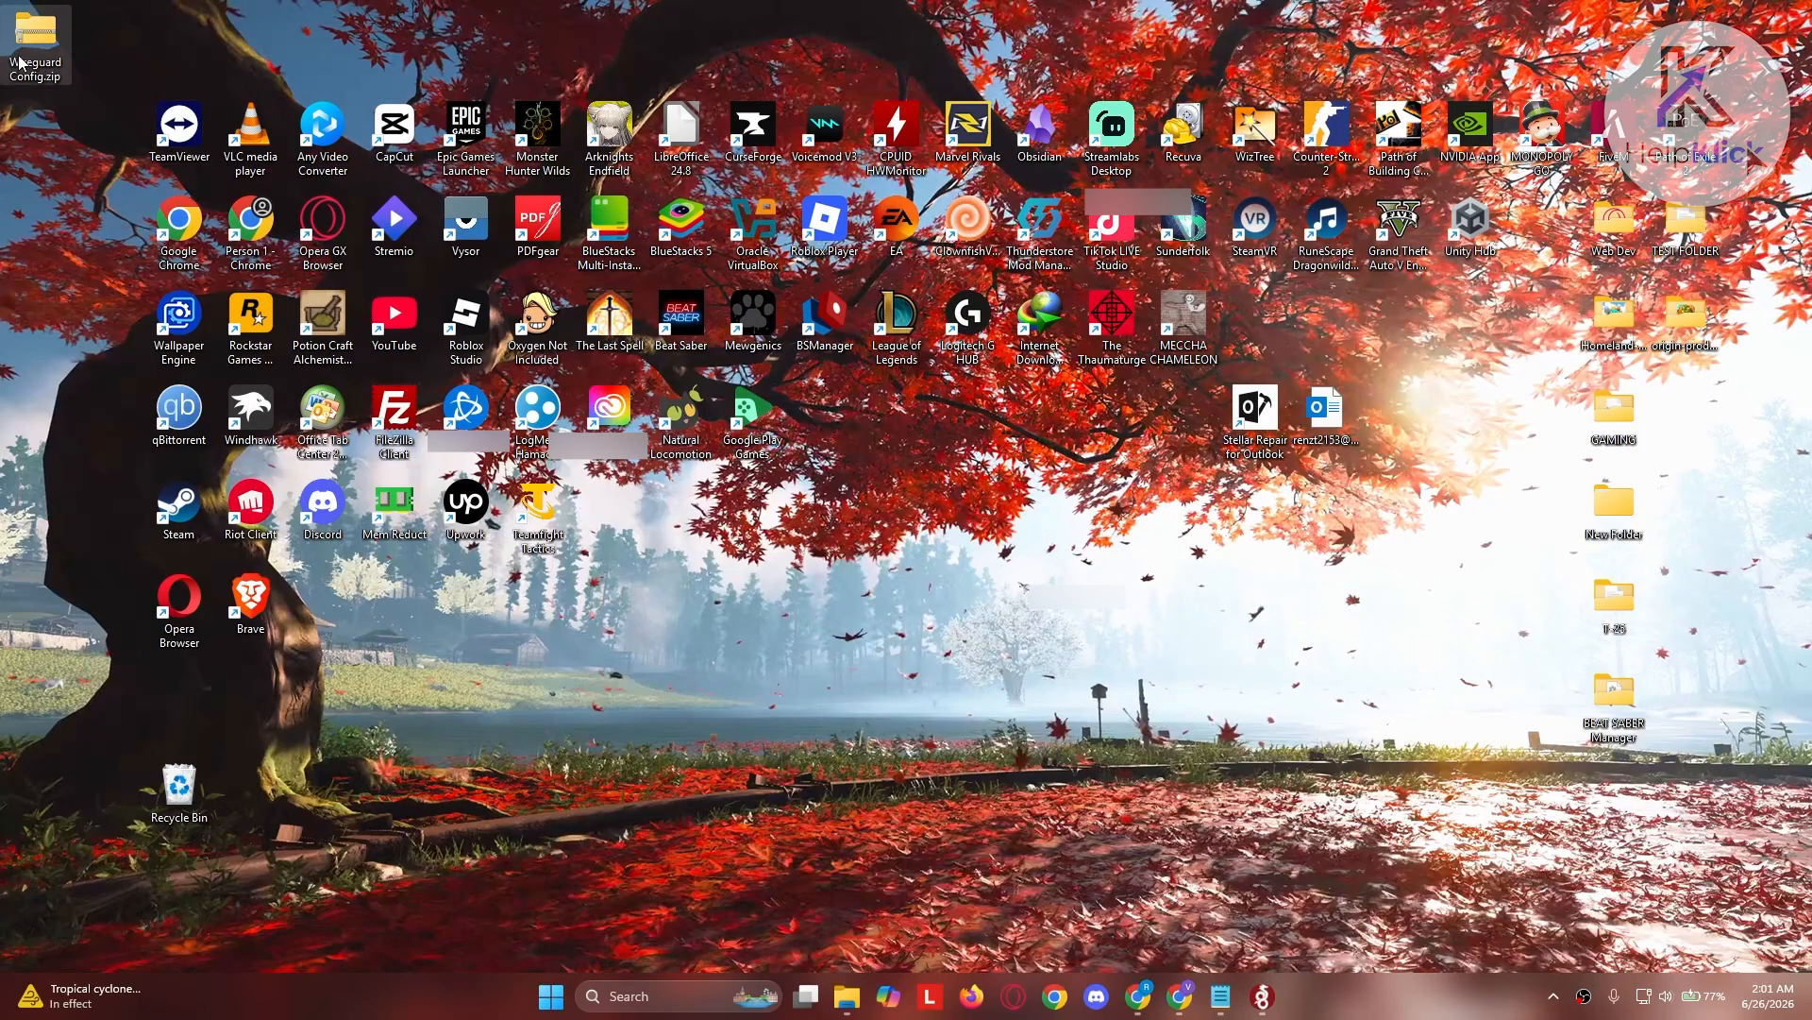
# Move Wireguard Config.zip to a free spot on the desktop, open it and permanently delete WireGuard_Config.conf from it
pyautogui.moveTo(24, 66); pyautogui.dragTo(887, 417)
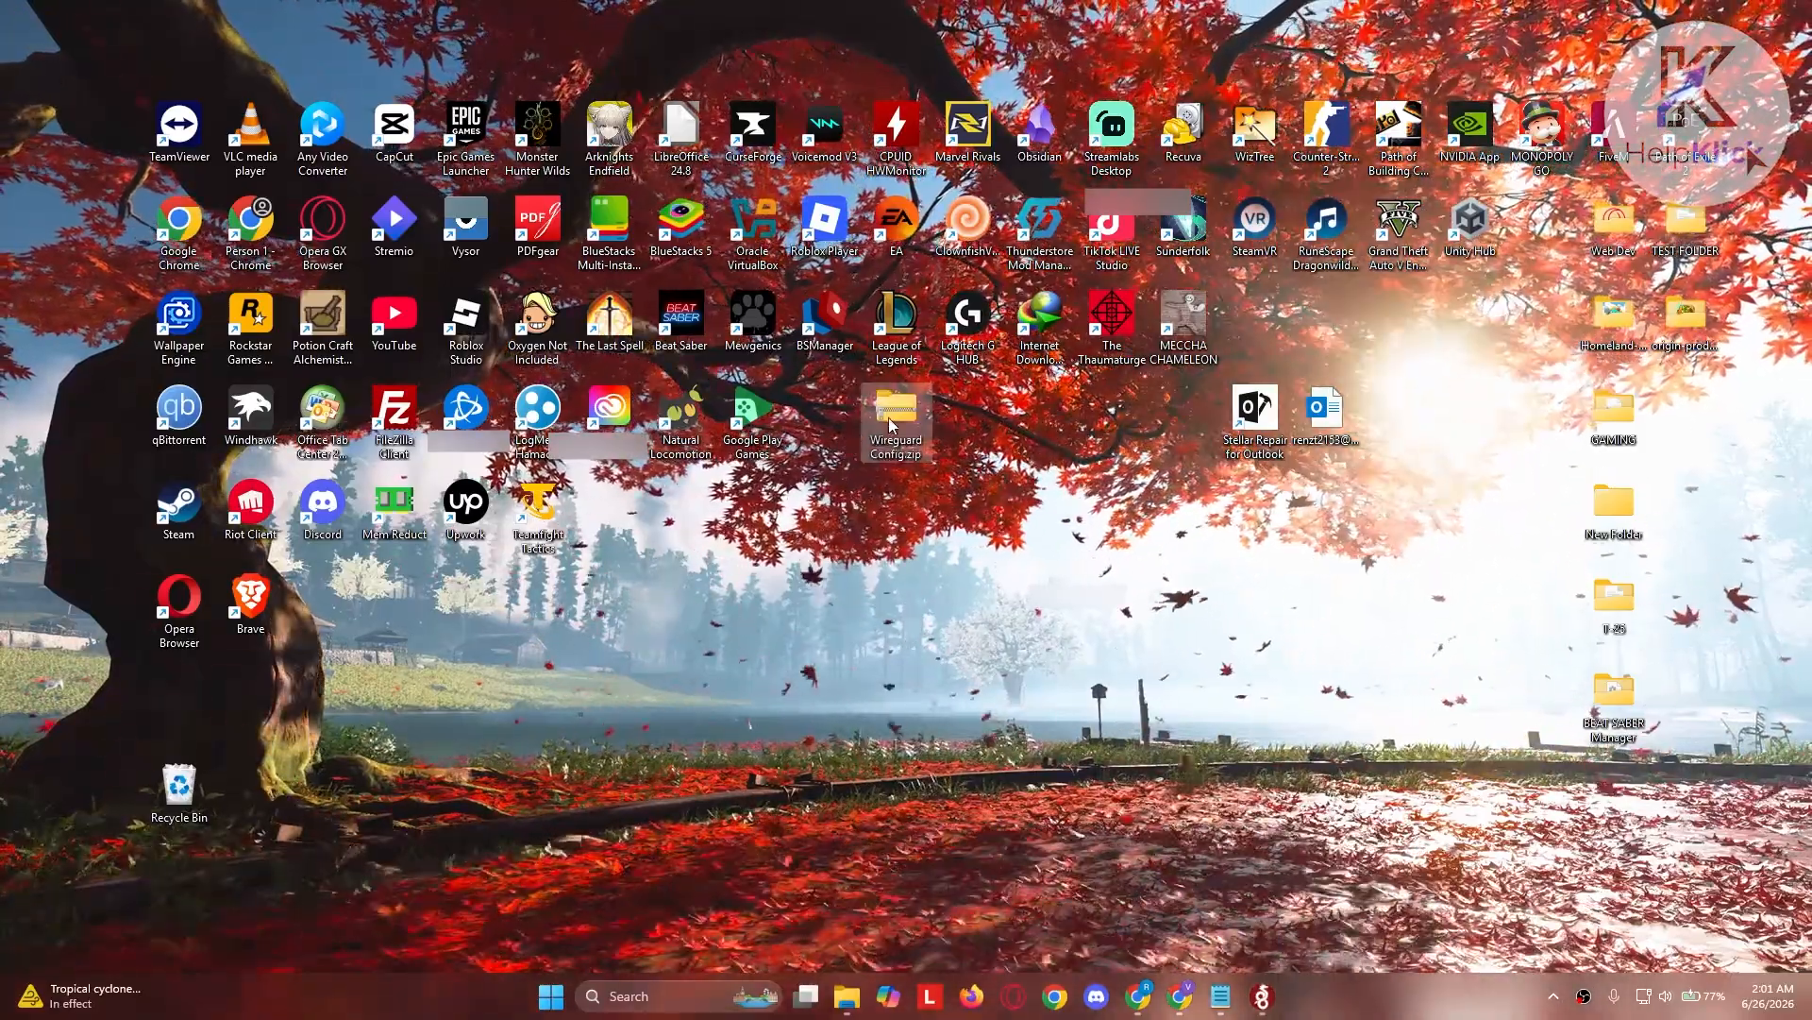
pyautogui.doubleClick(897, 416)
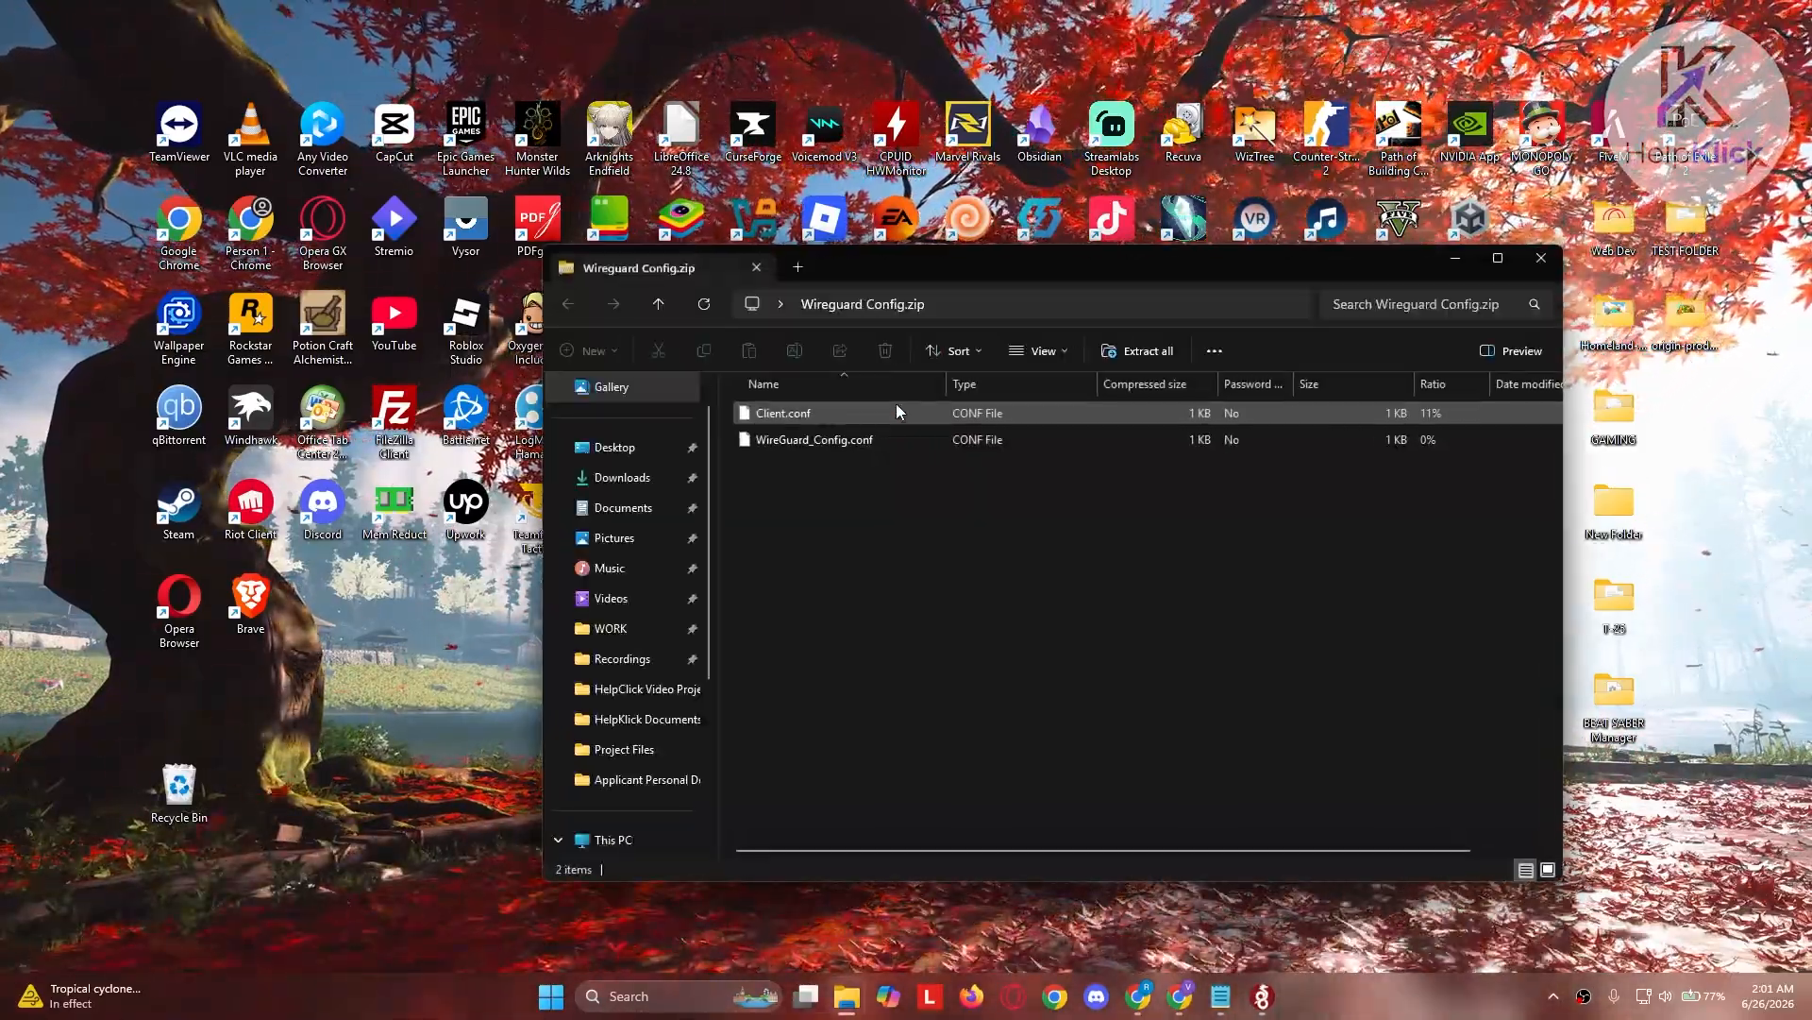
pyautogui.click(766, 440)
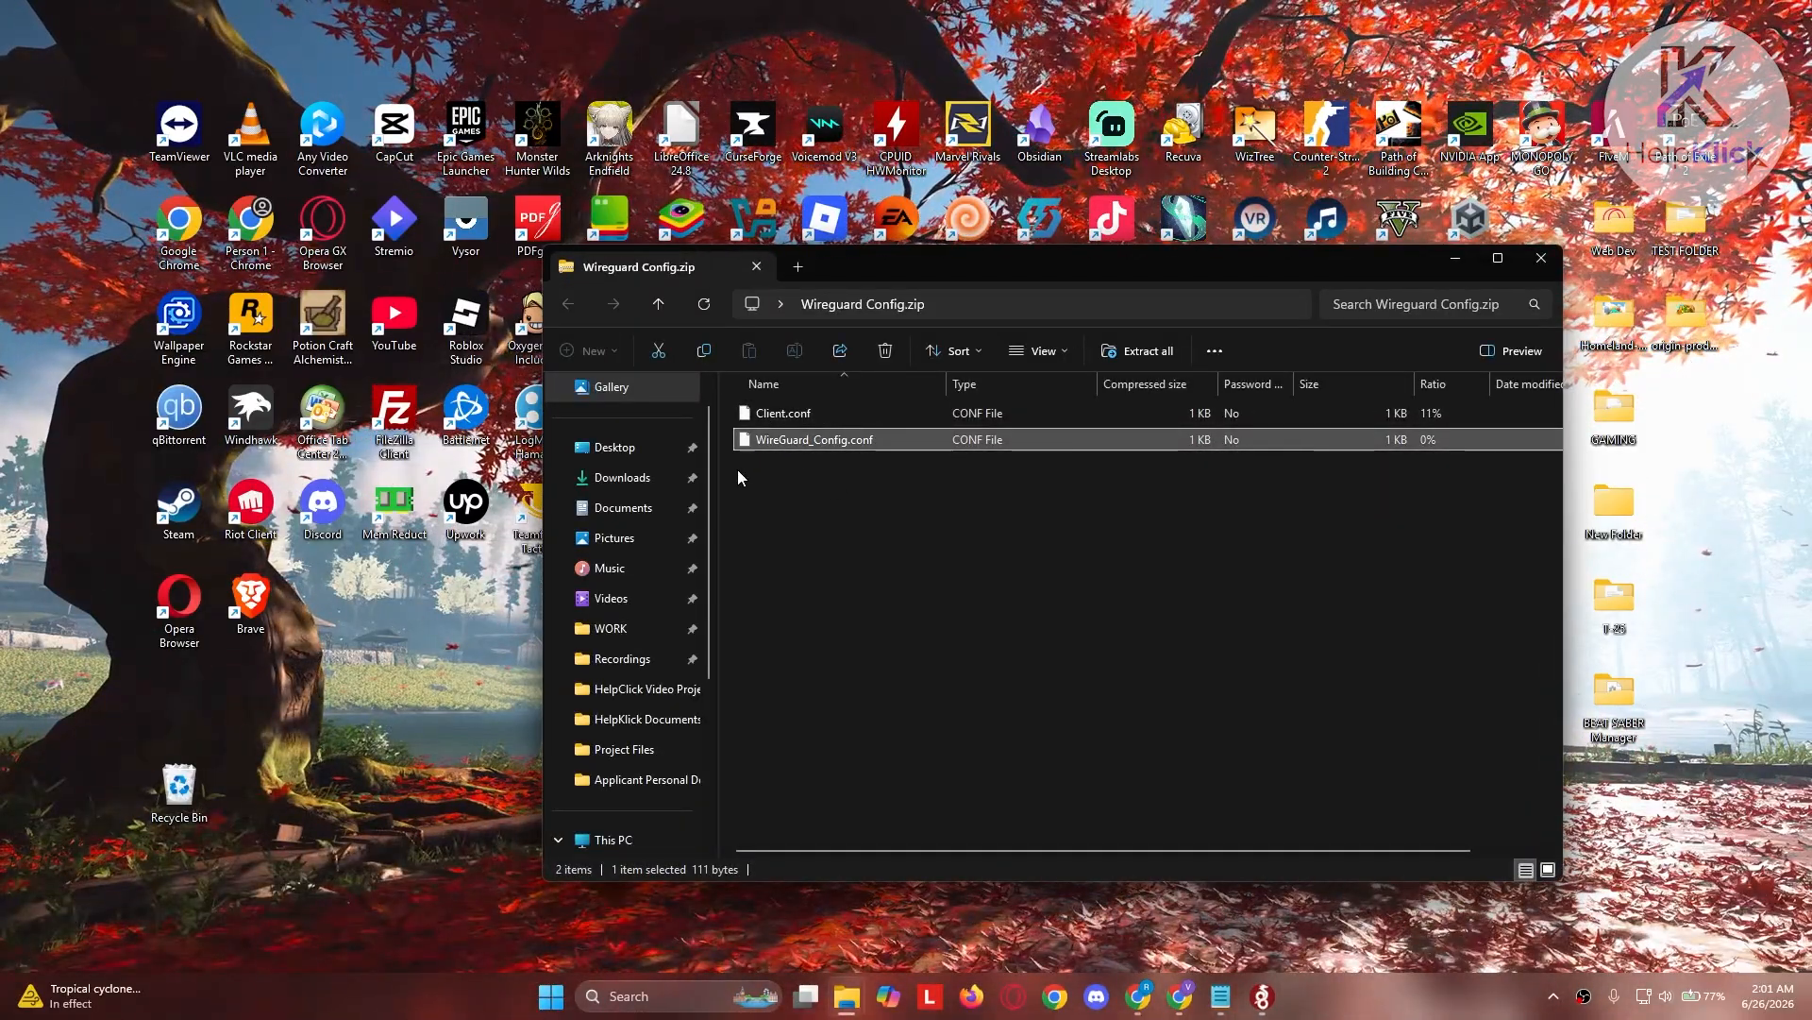
pyautogui.rightClick(792, 440)
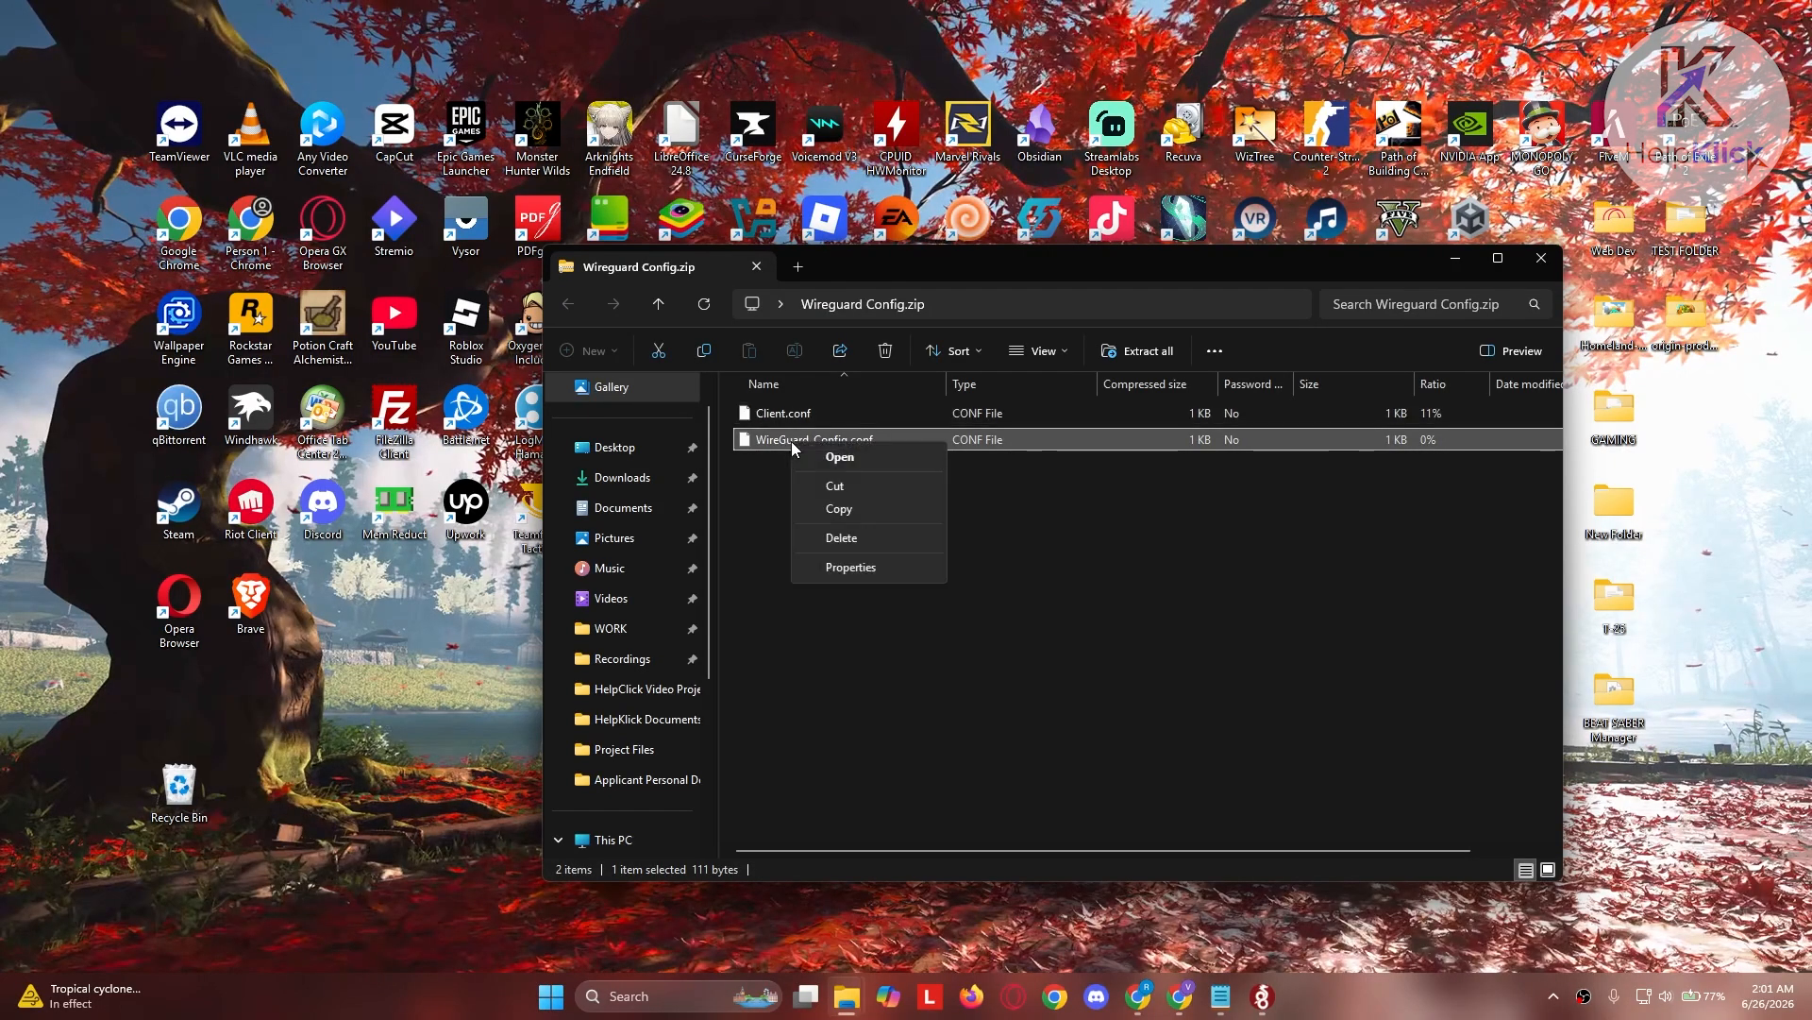
pyautogui.click(854, 536)
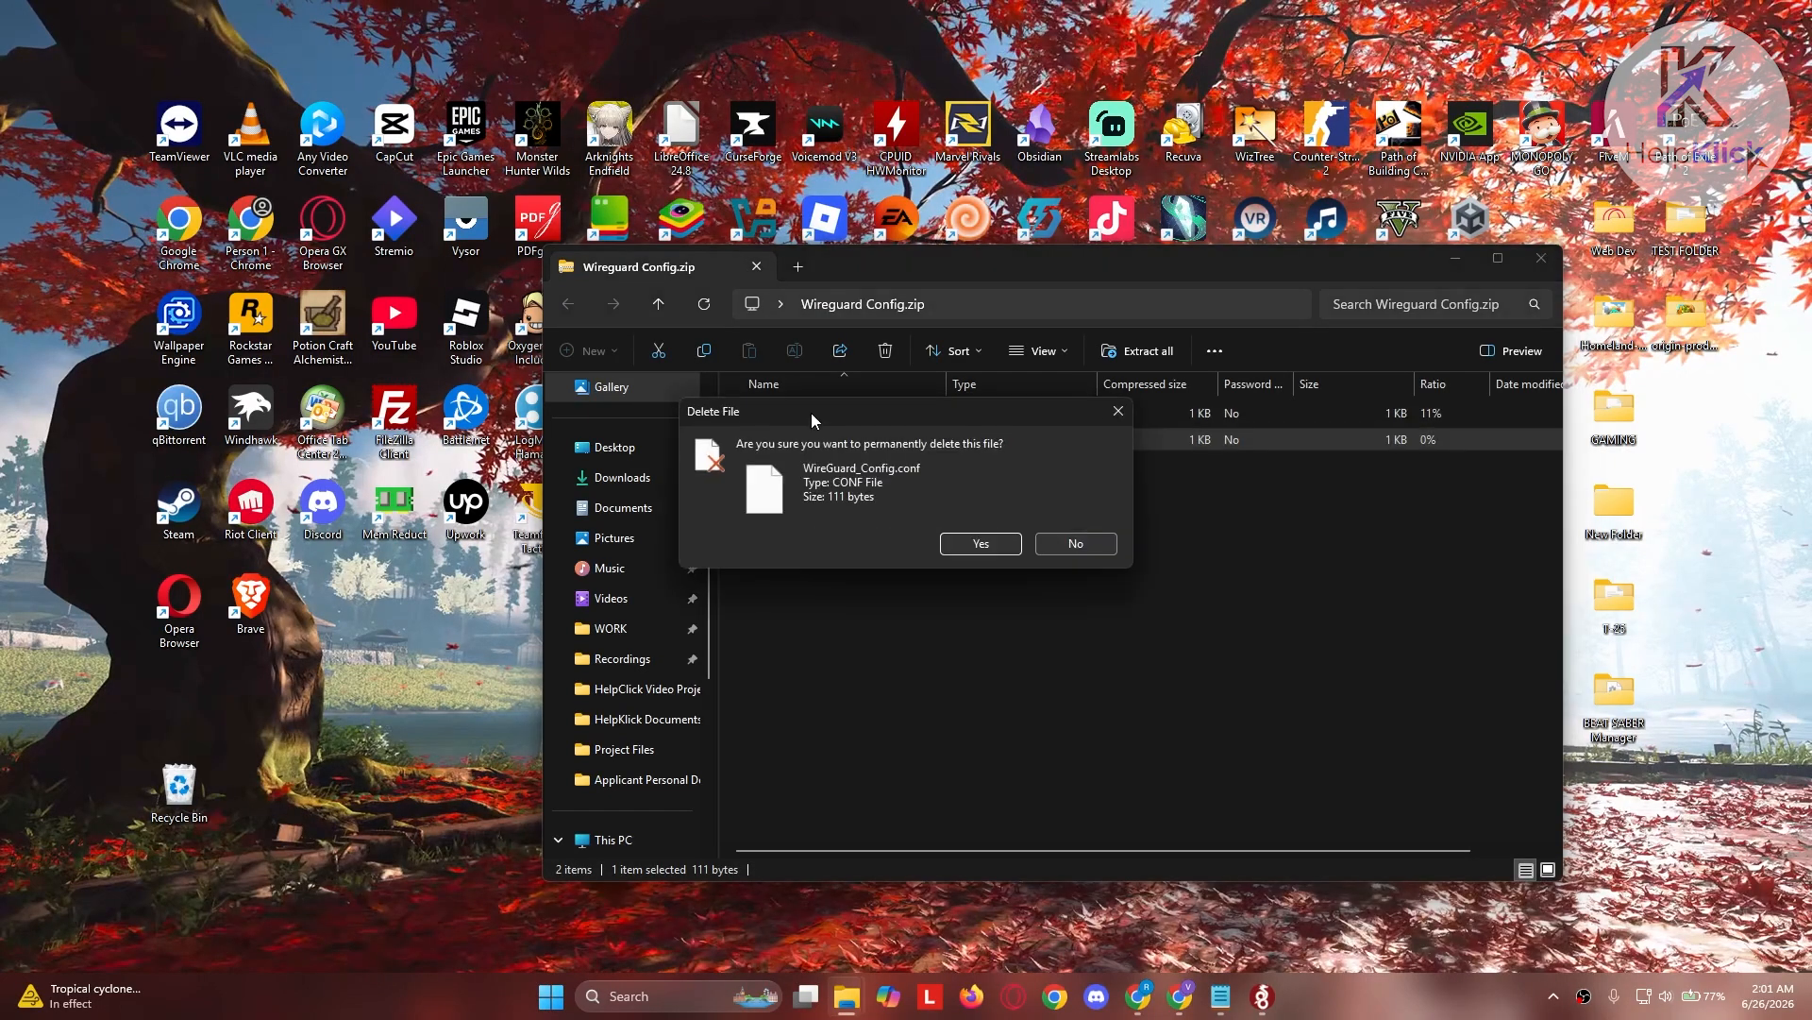
pyautogui.click(978, 543)
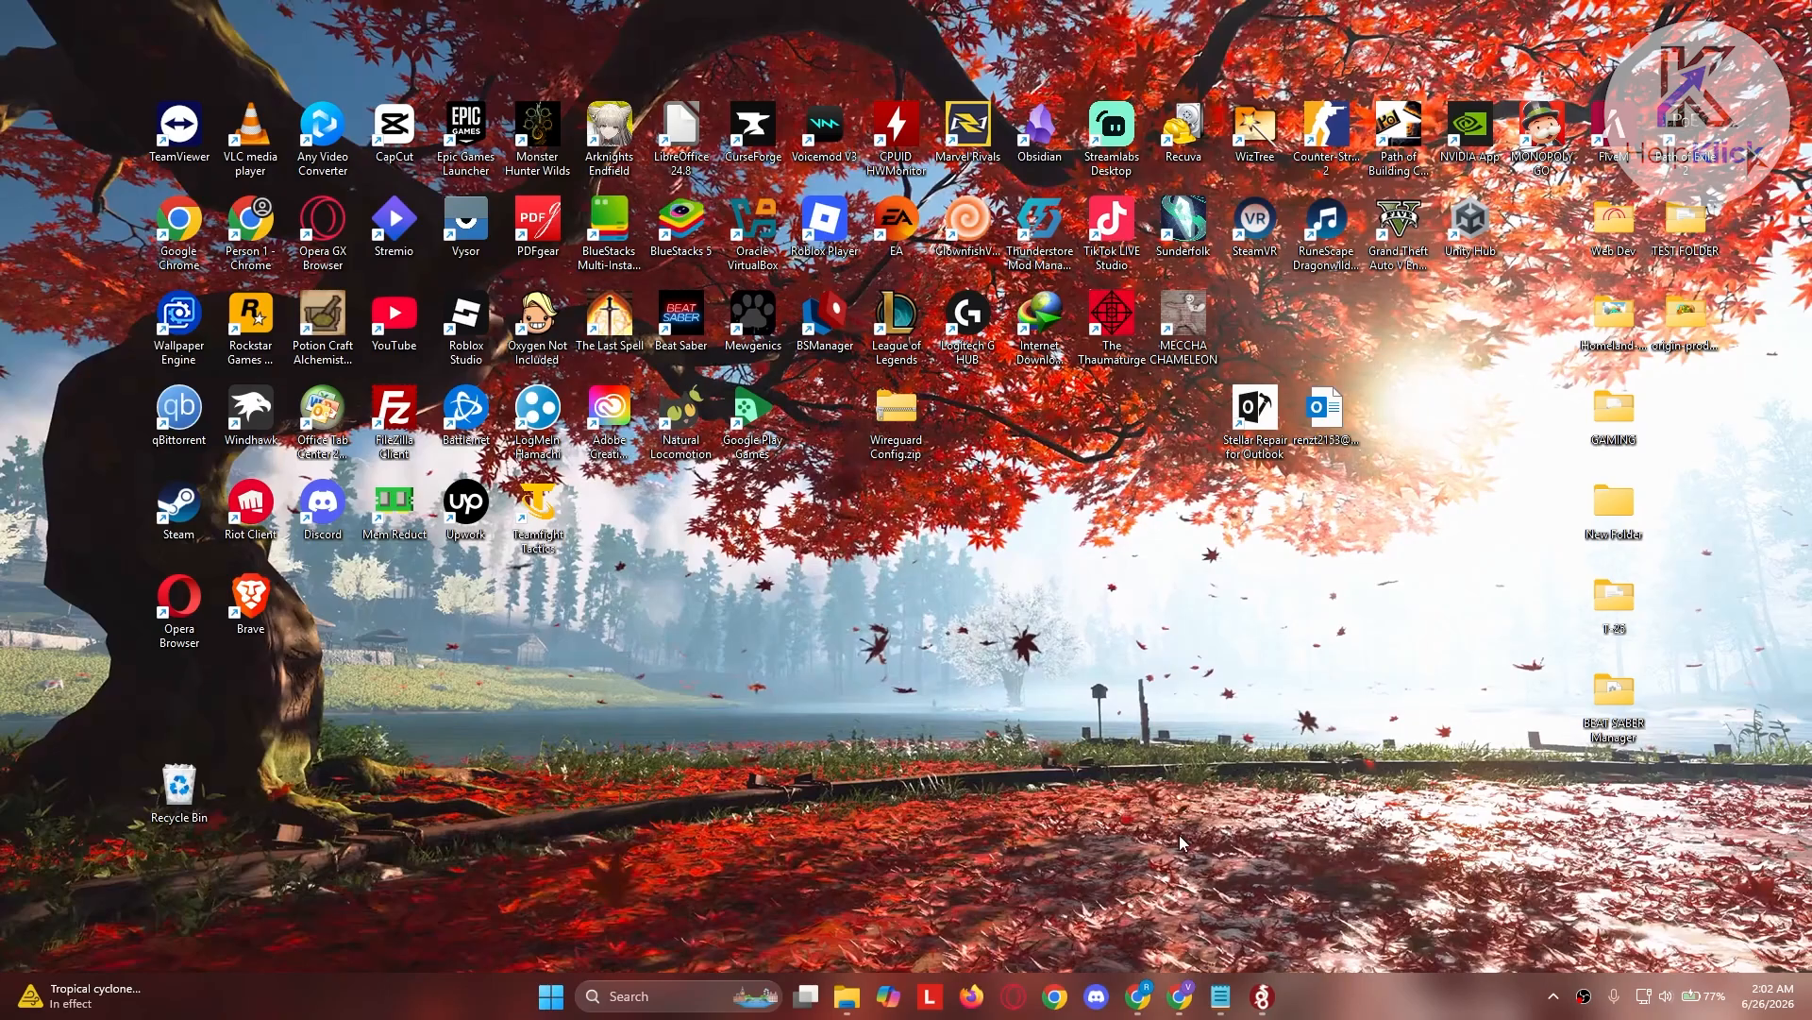
# Open the WireGuard_Config tunnel for editing and replace the "Client Public Key" placeholder in the notes' Server Config with the client's actual public key
pyautogui.click(1262, 993)
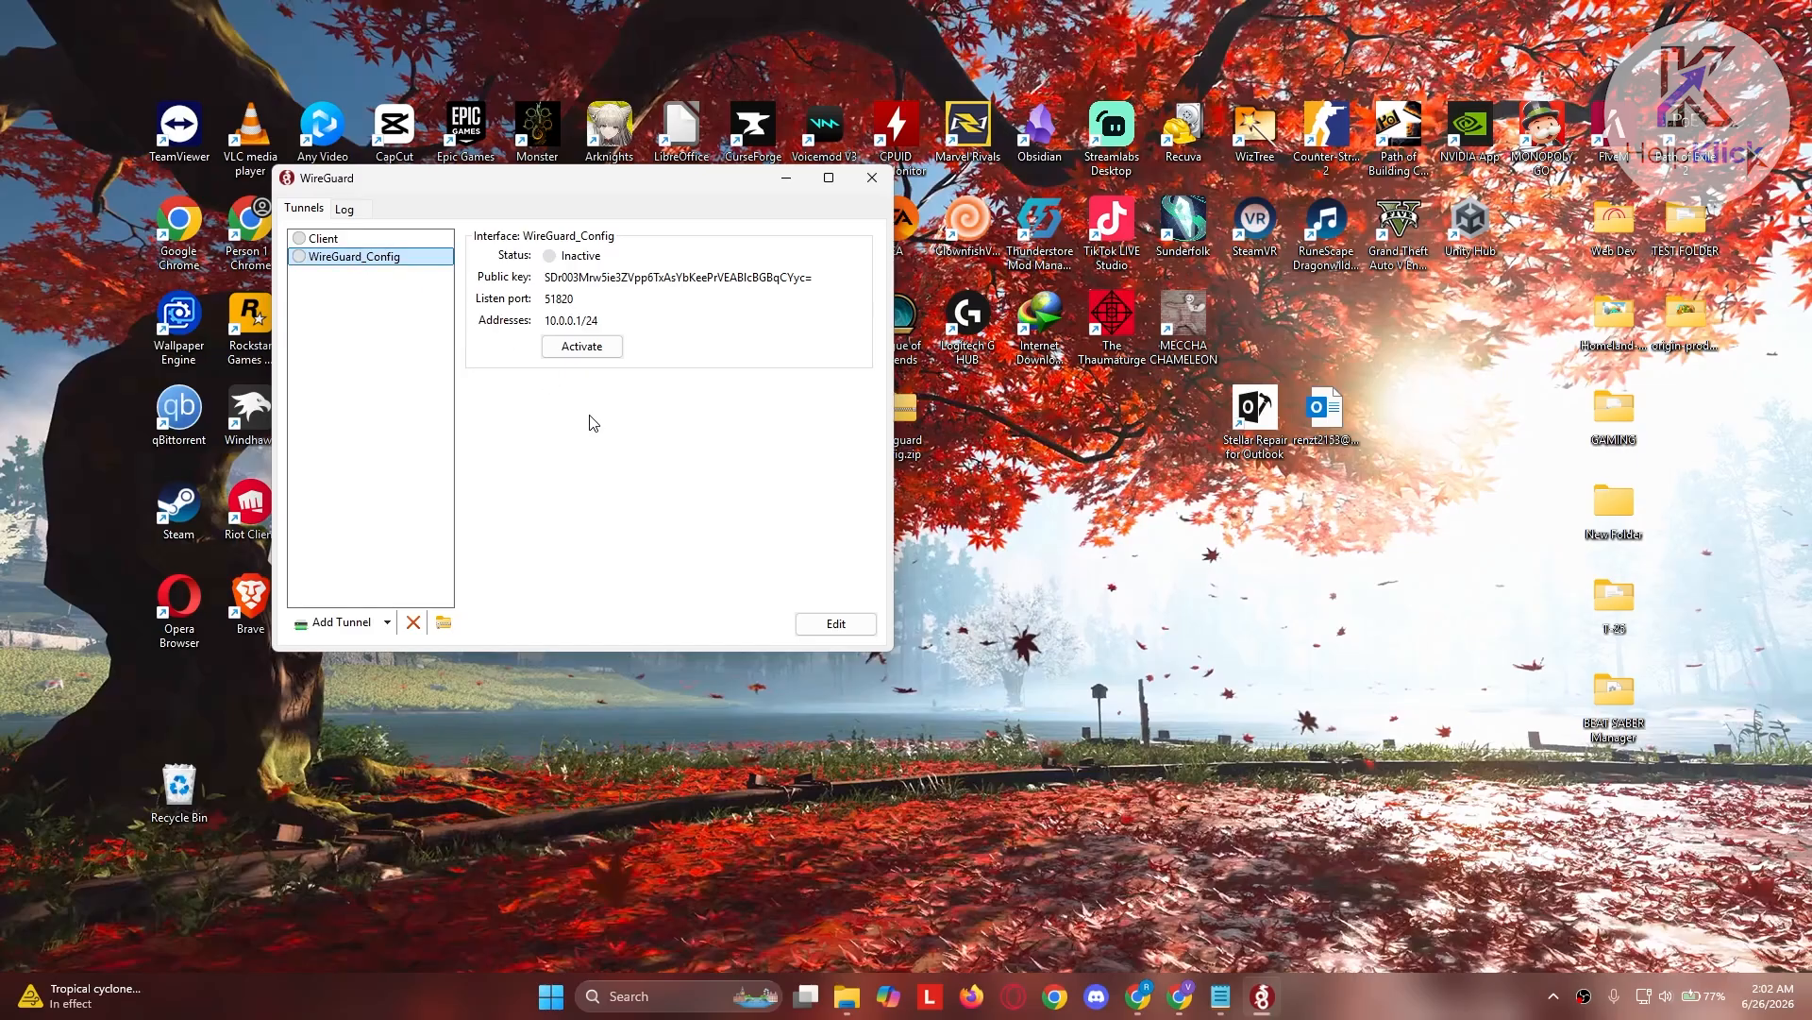
pyautogui.click(855, 623)
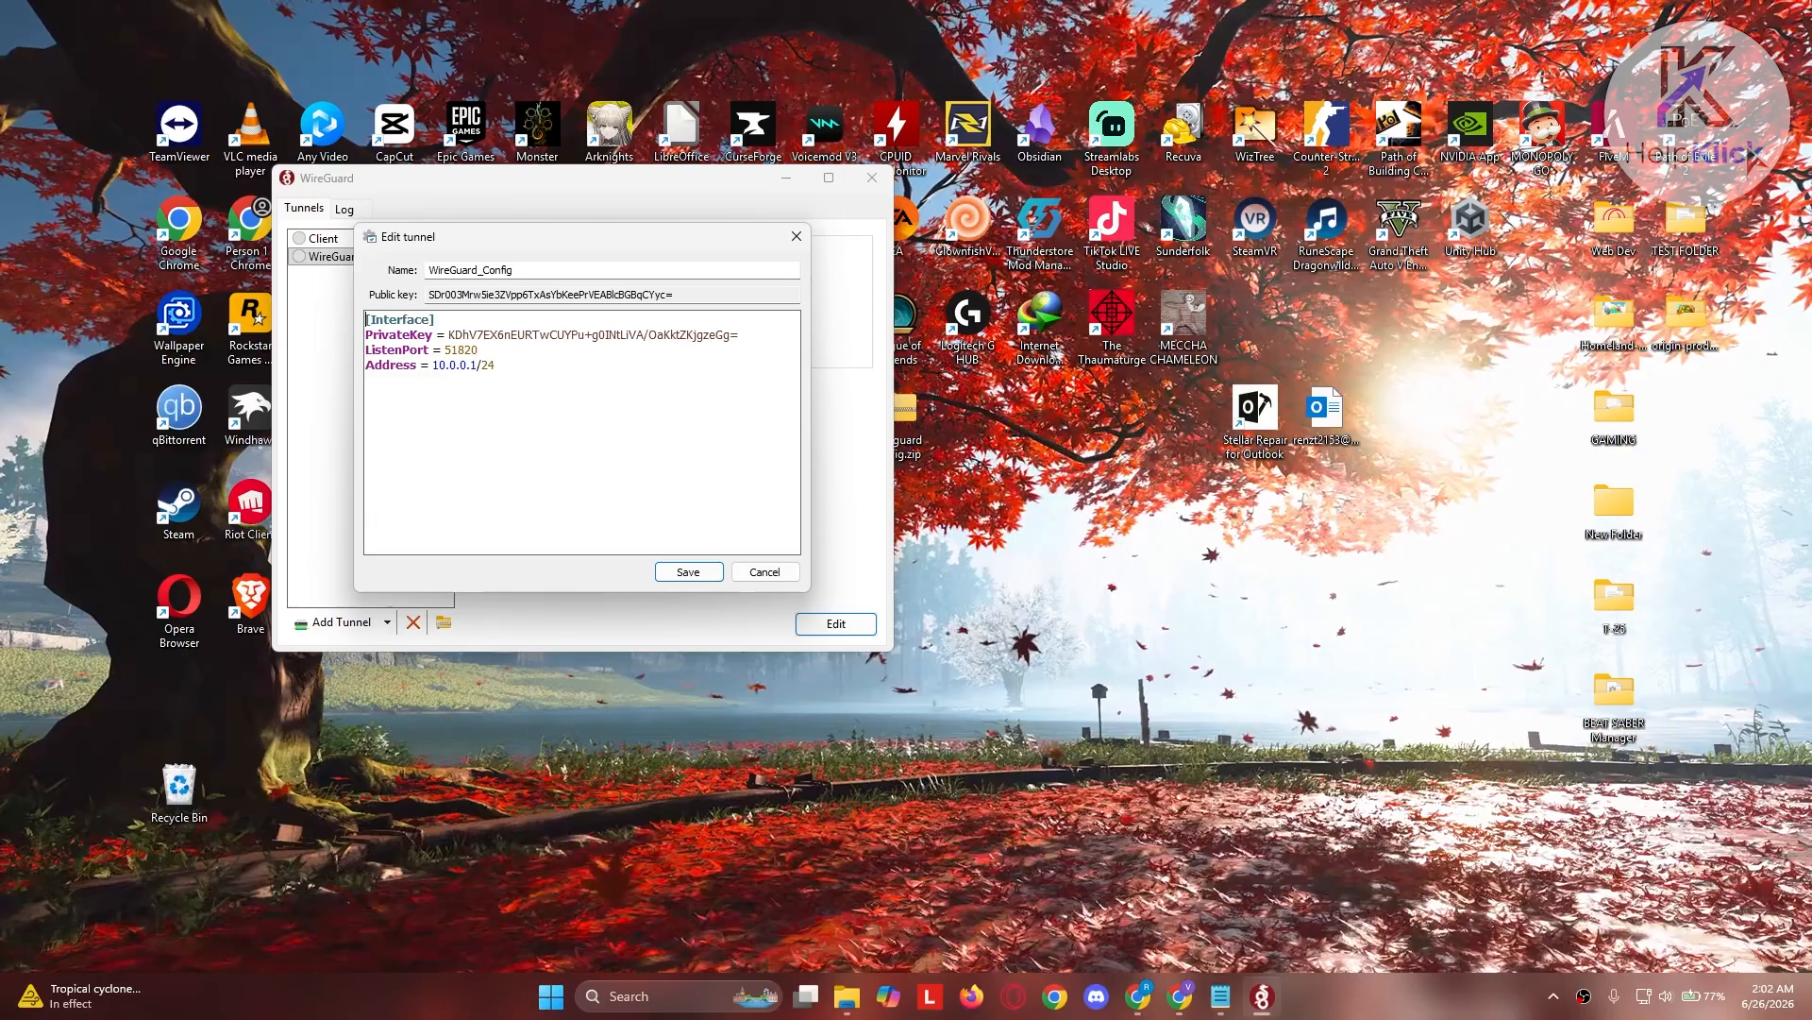
pyautogui.click(1221, 996)
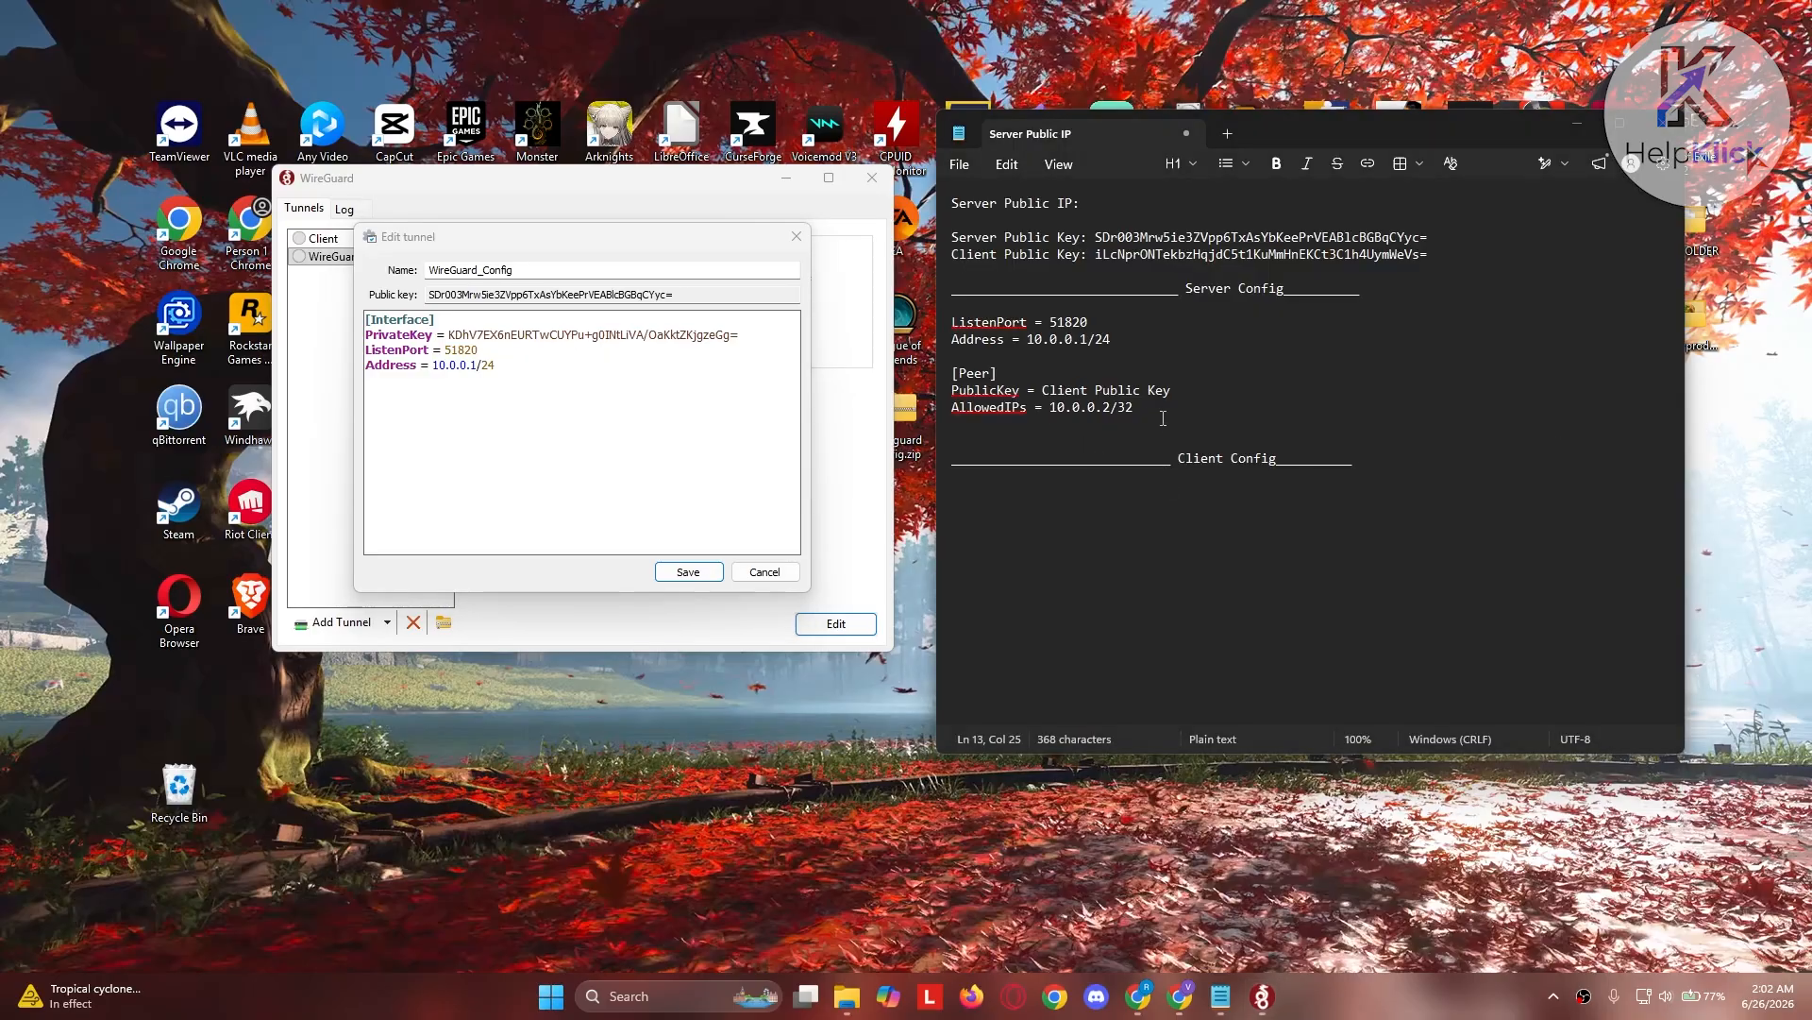
pyautogui.moveTo(1146, 409); pyautogui.dragTo(939, 380)
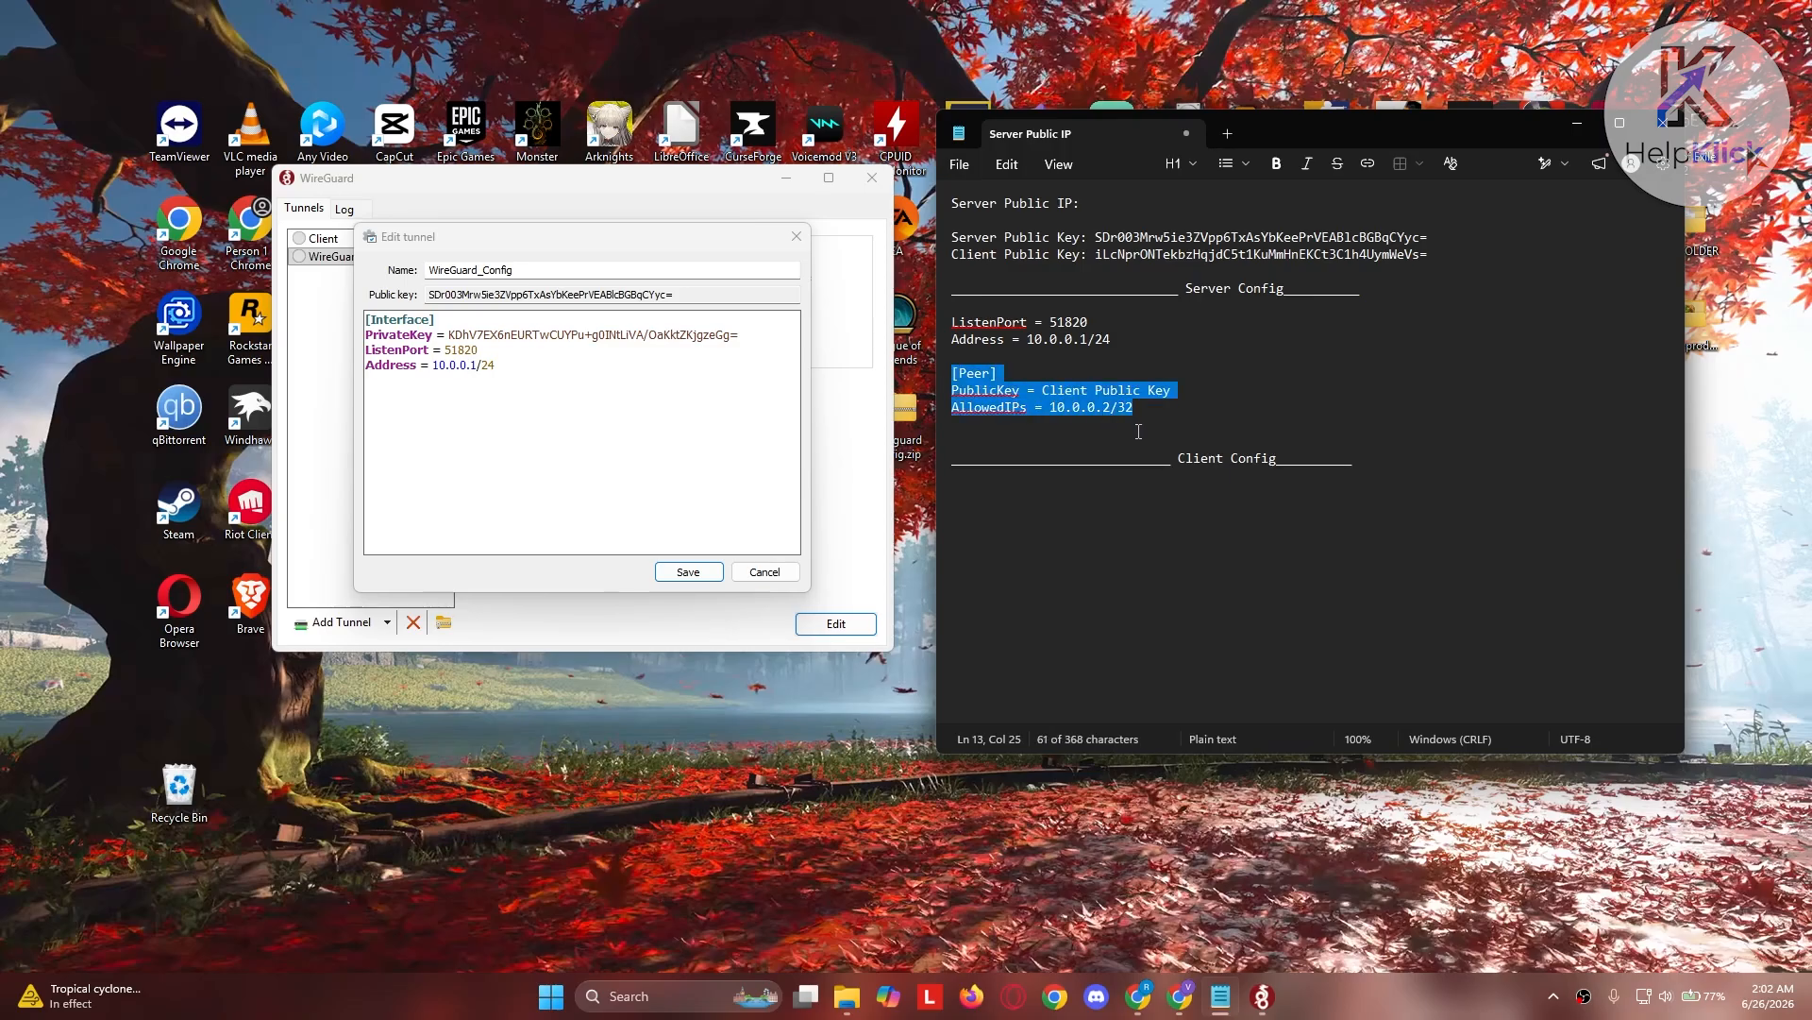
pyautogui.click(1087, 408)
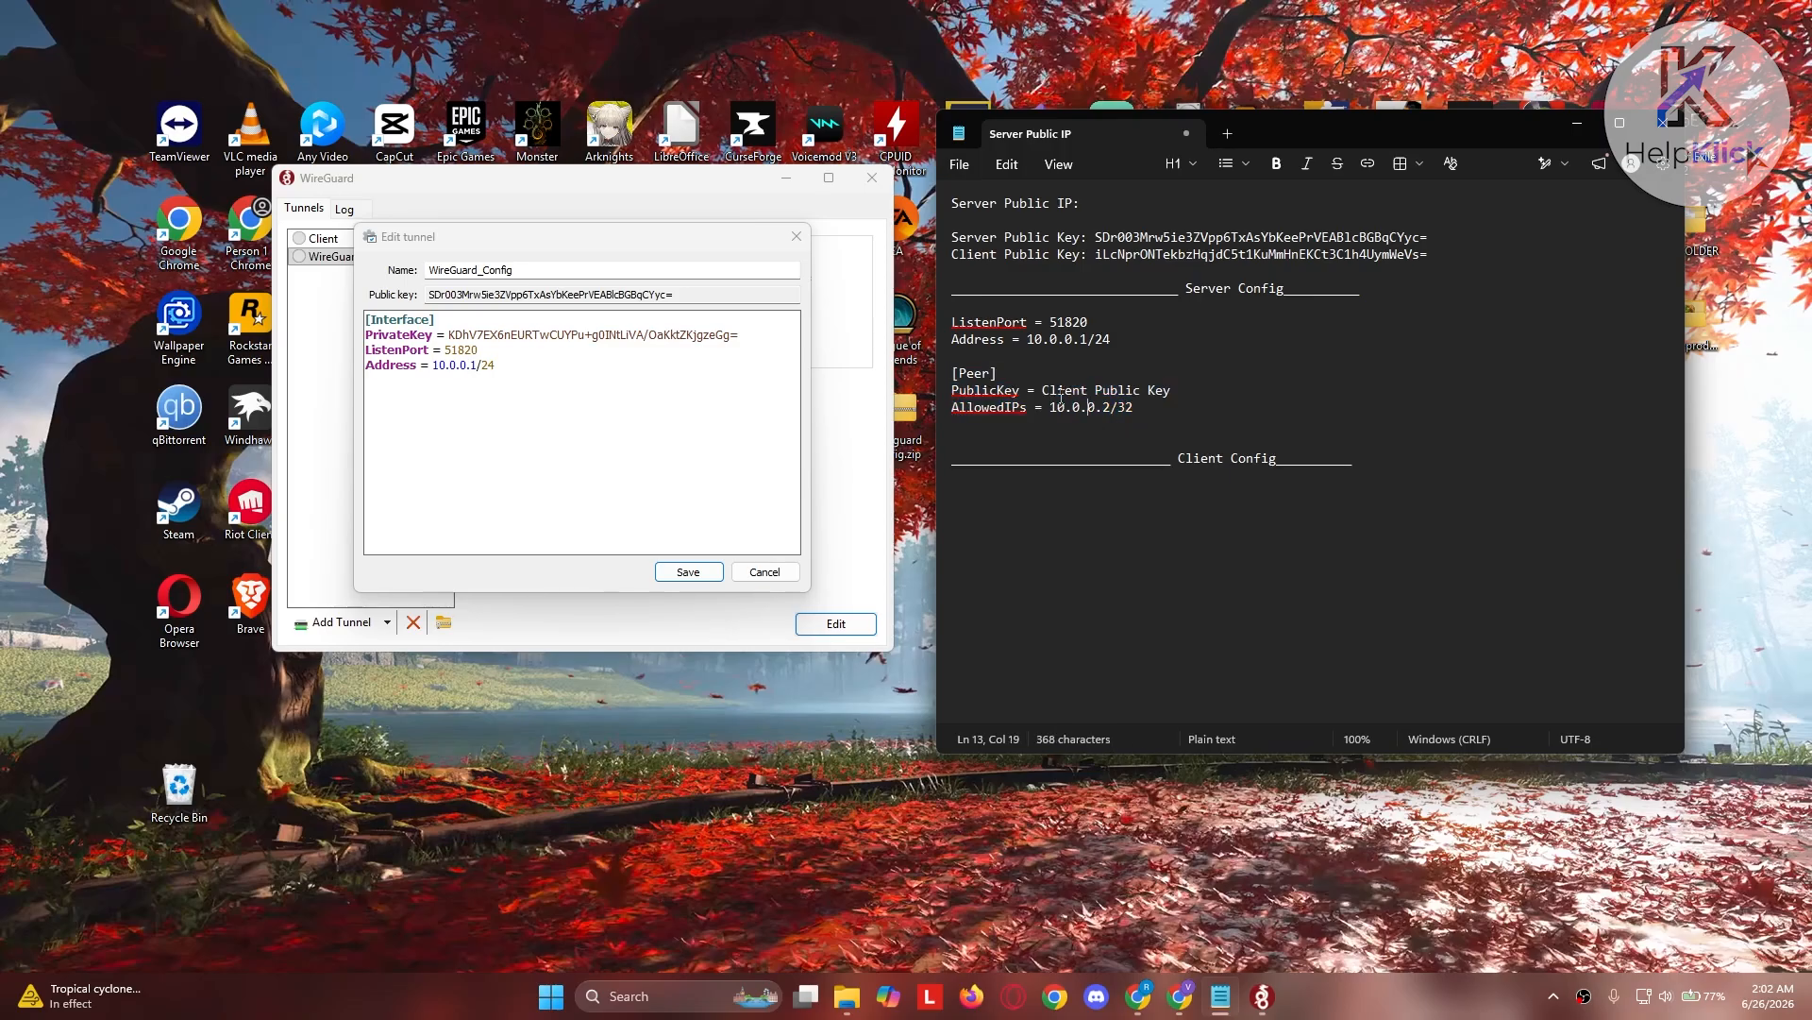
pyautogui.moveTo(1043, 389); pyautogui.dragTo(1179, 389)
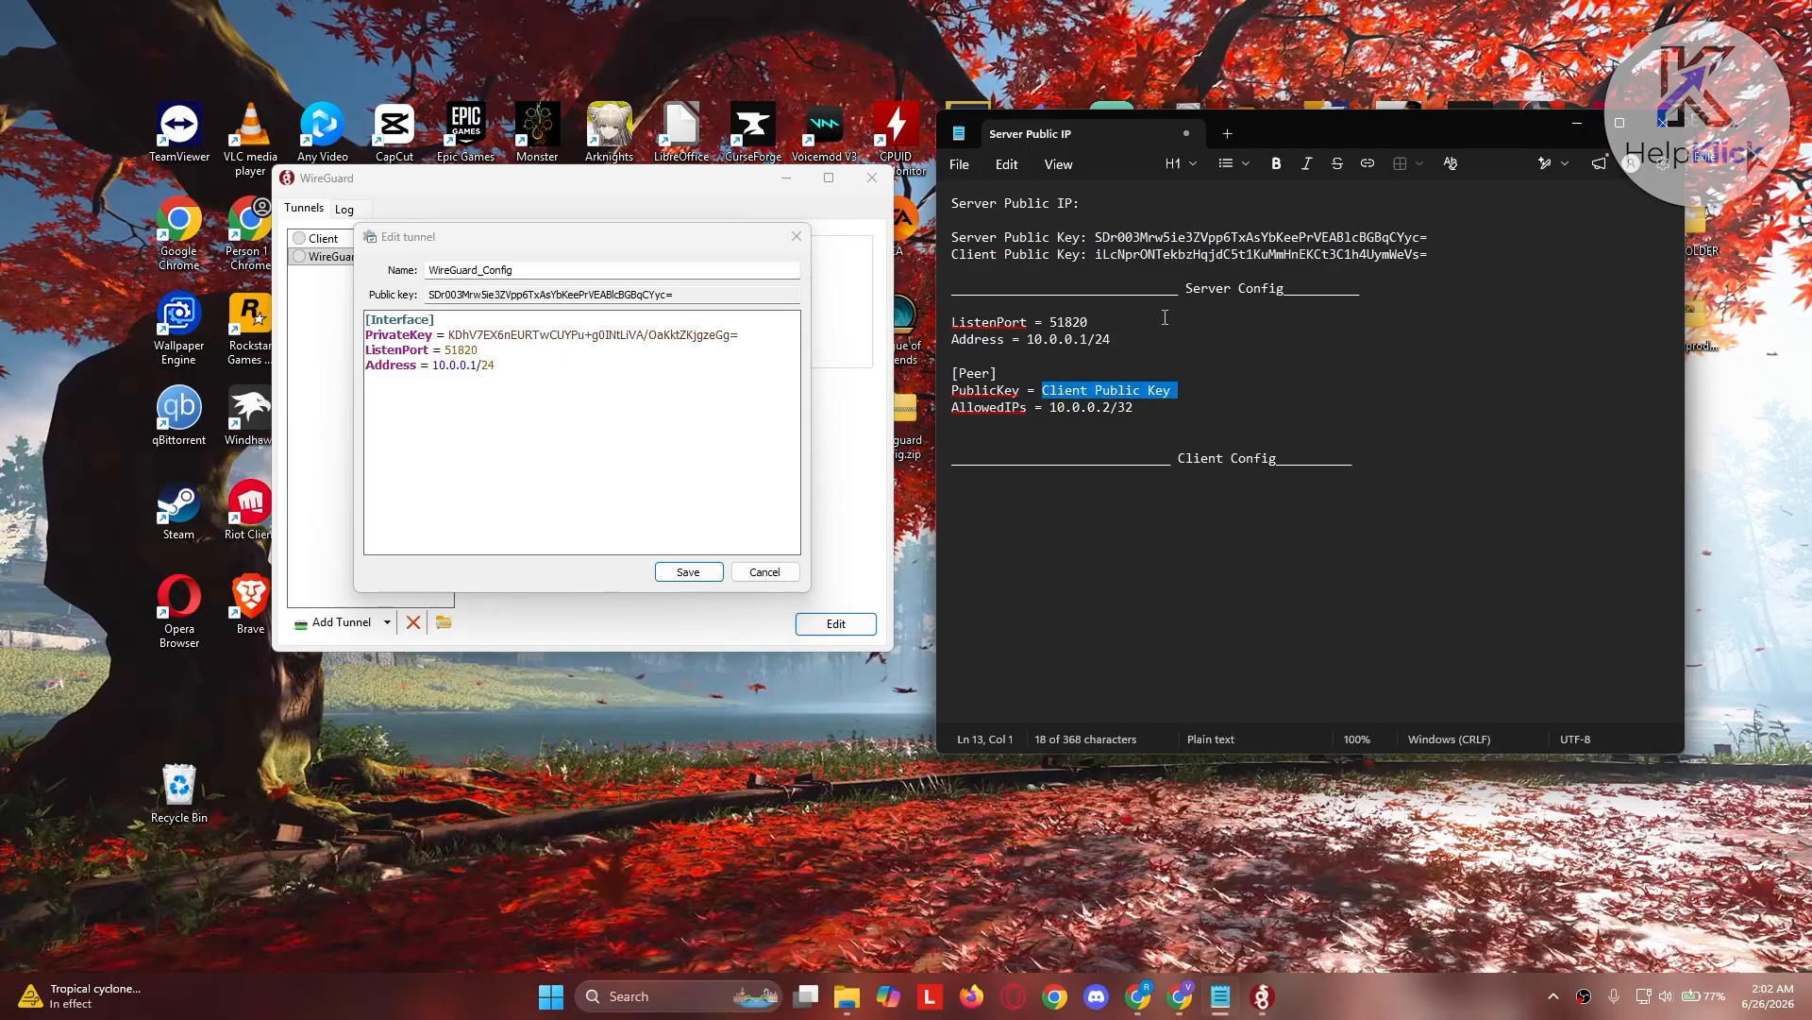
pyautogui.moveTo(1097, 255); pyautogui.dragTo(1434, 256)
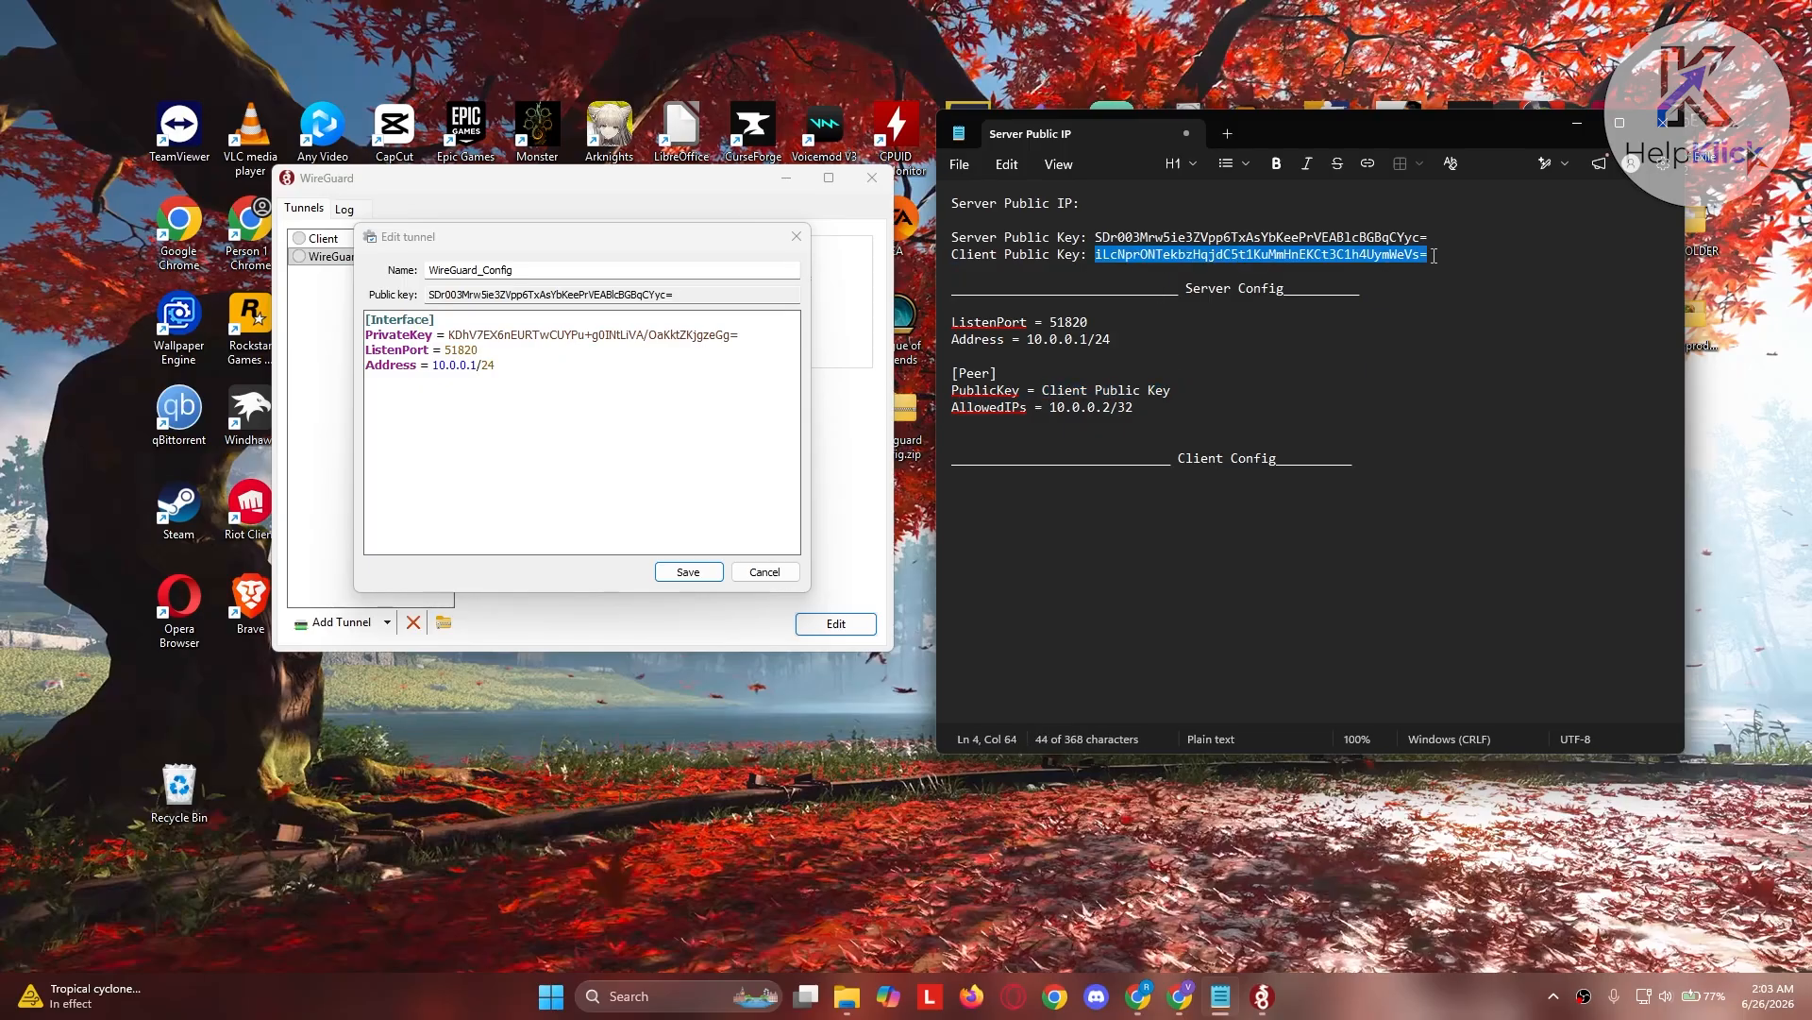
pyautogui.moveTo(1039, 390); pyautogui.dragTo(934, 379)
pyautogui.write('iLcNprONTekbzHqjdC5t1KuMmHnEKCt3C1h4UymWeVs=')
# Add the notes' [Peer] section with the client's public key and AllowedIPs = 10.0.0.2/32 to WireGuard_Config, then save and activate the tunnel
pyautogui.click(546, 394)
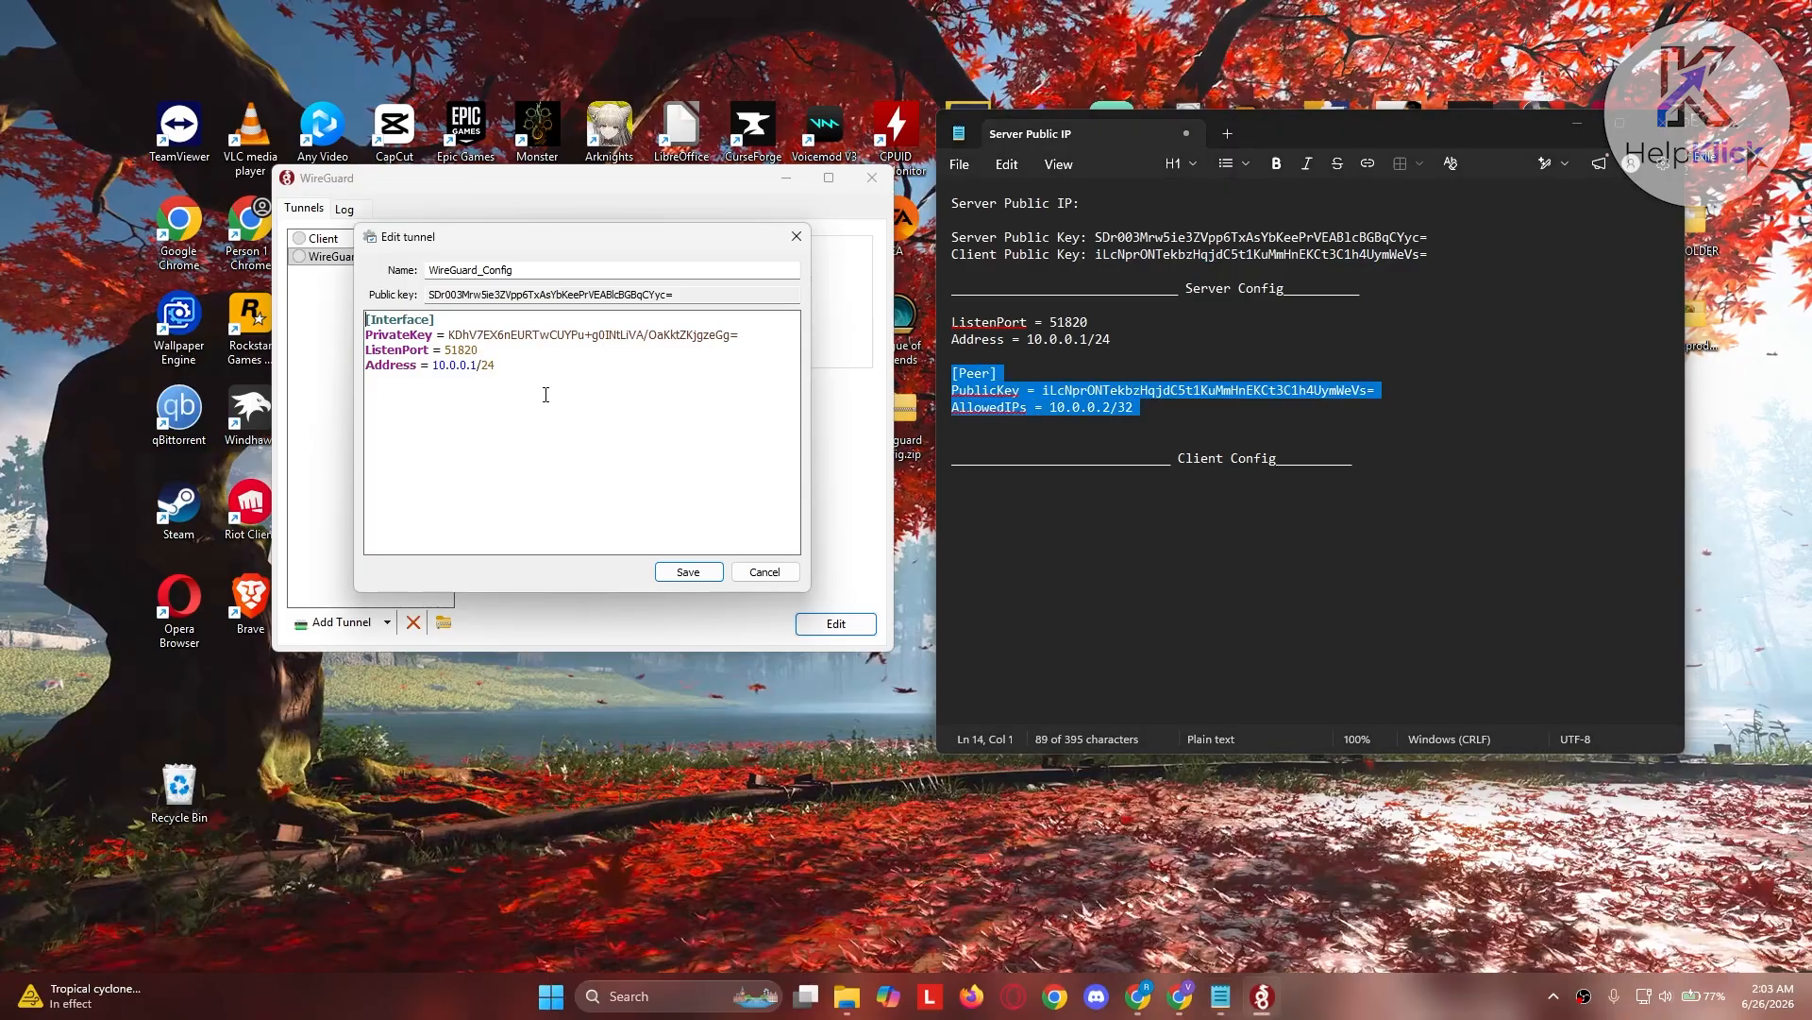
pyautogui.write('[Peer] PublicKey = iLcNprONTekbzHqjdC5t1KuMmHnEKCt3C1h4UymWeVs= AllowedIPs = 10.0.0.2/32')
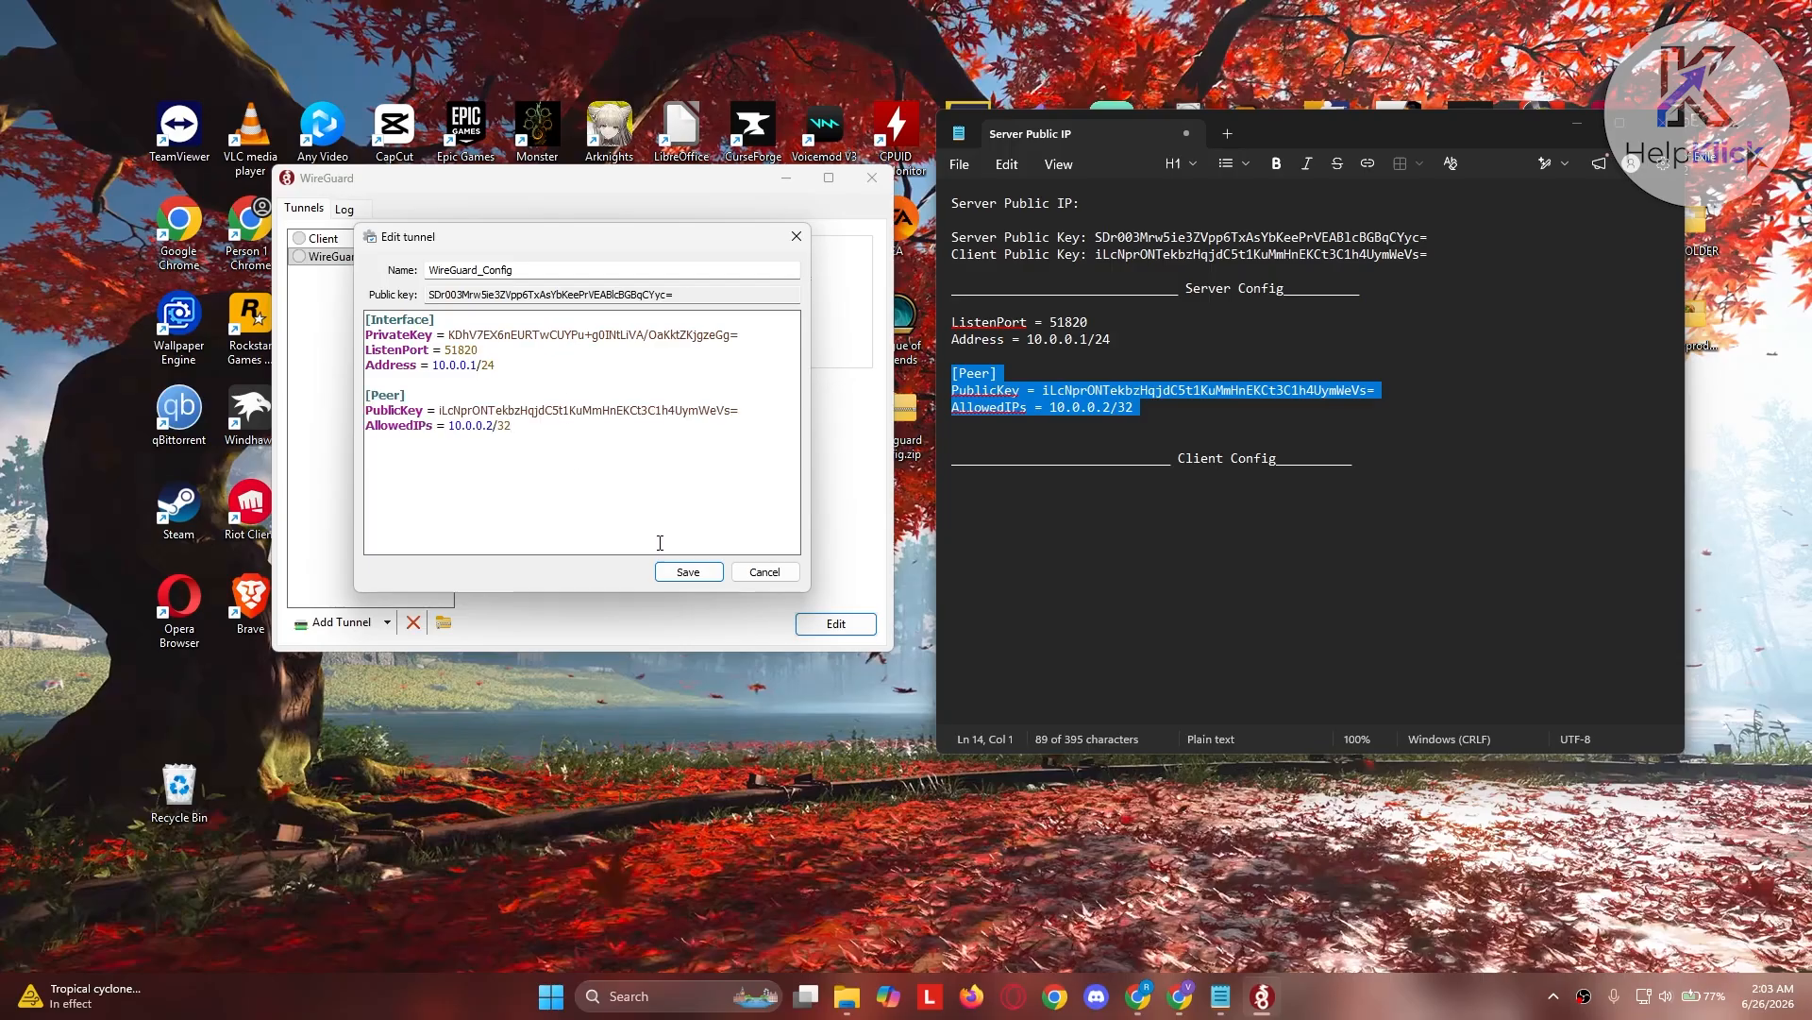
pyautogui.click(692, 572)
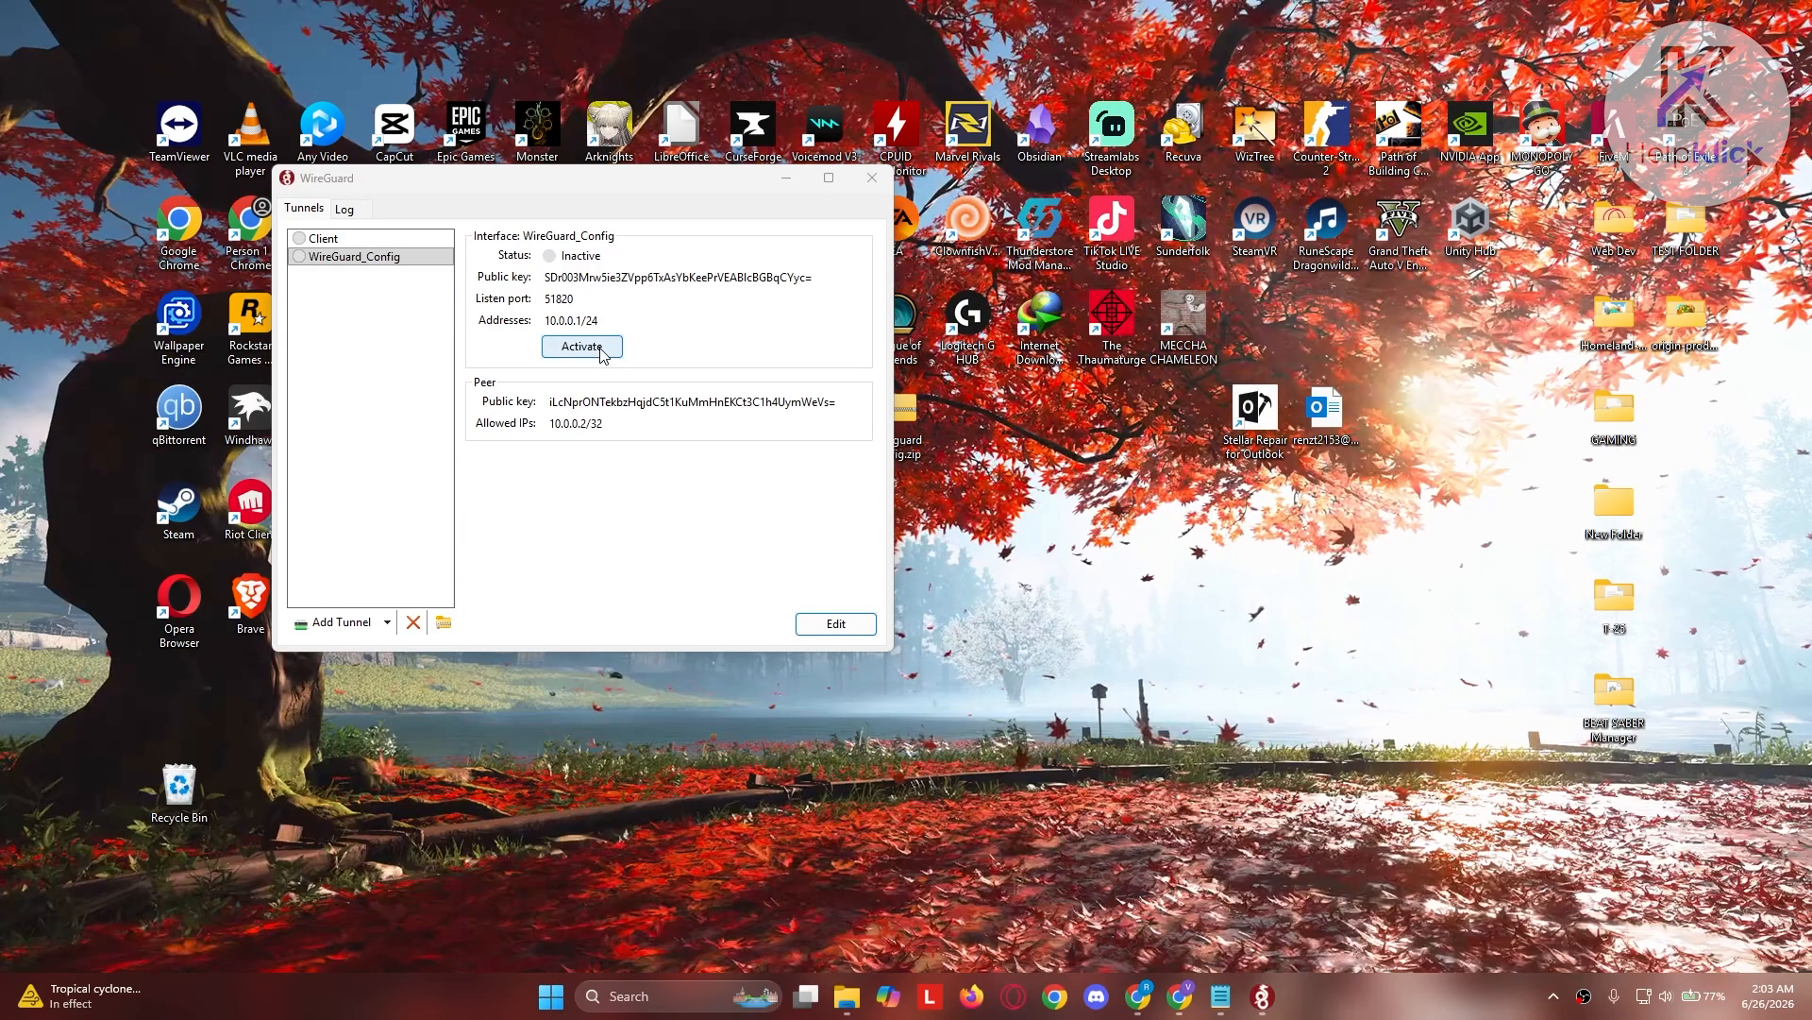
pyautogui.click(600, 348)
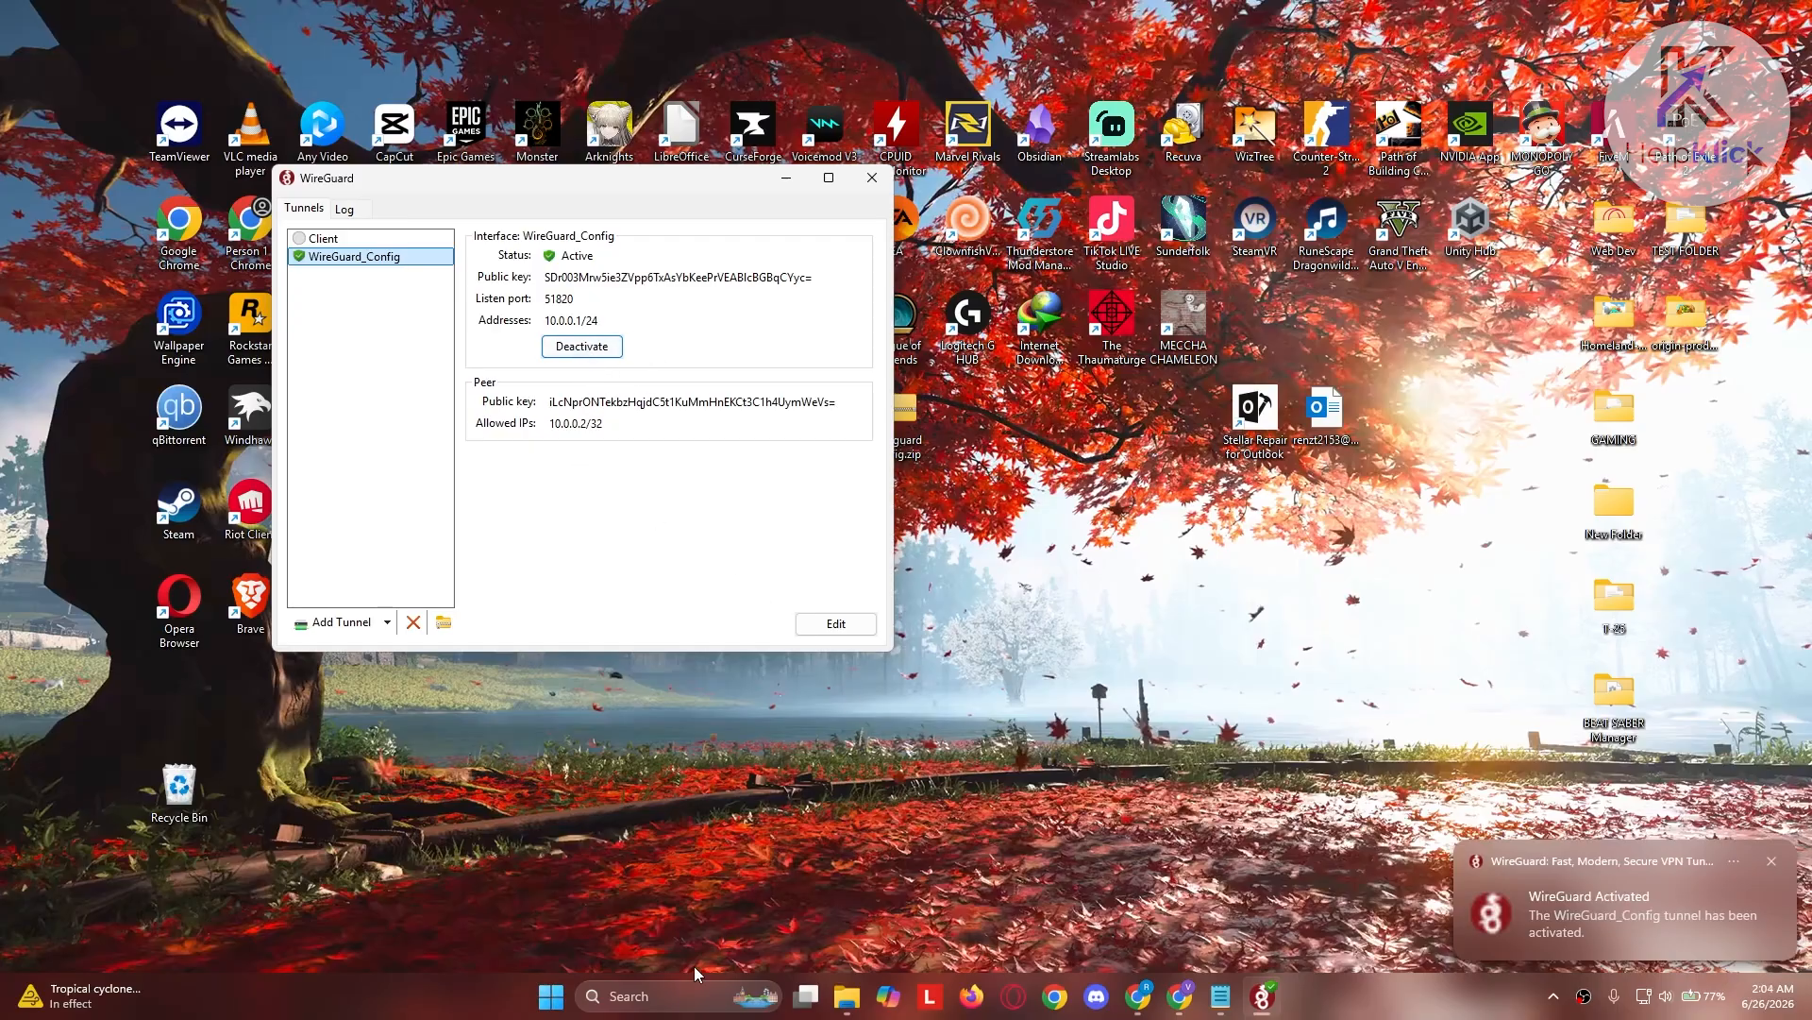
# Search Windows for "network connections" and open the list of network adapters
pyautogui.click(665, 1000)
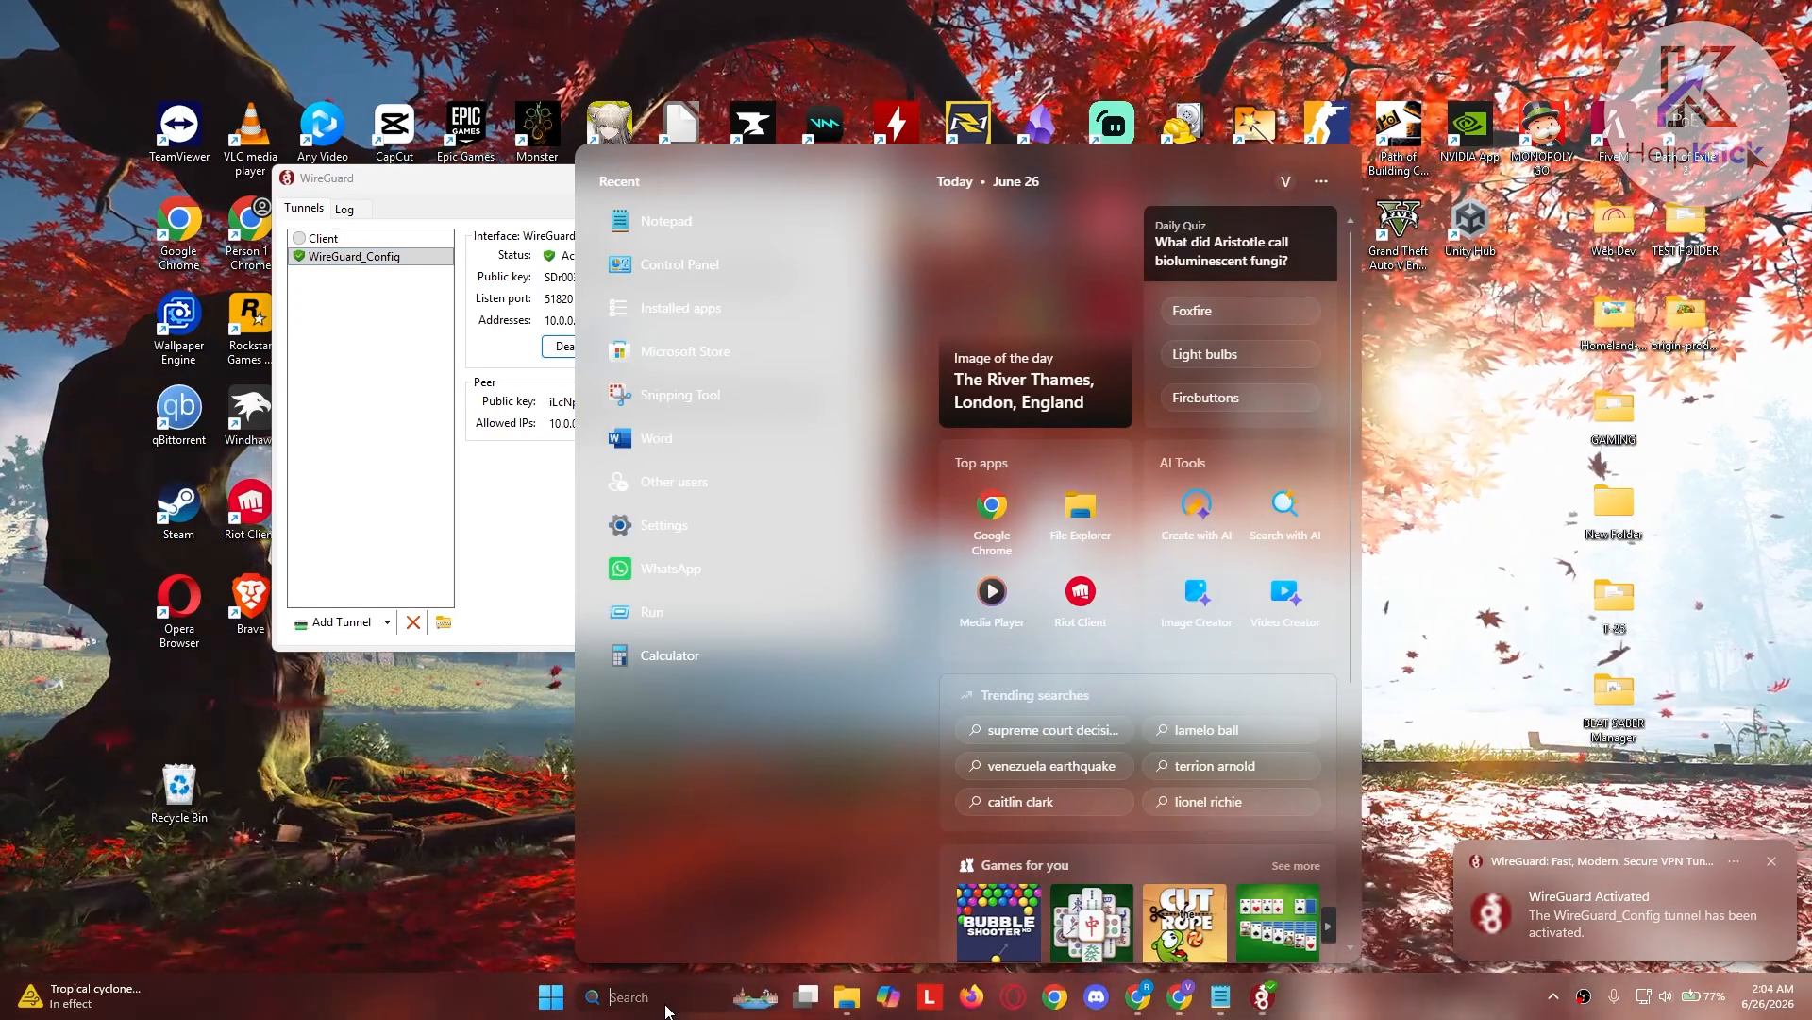
pyautogui.write('notepad')
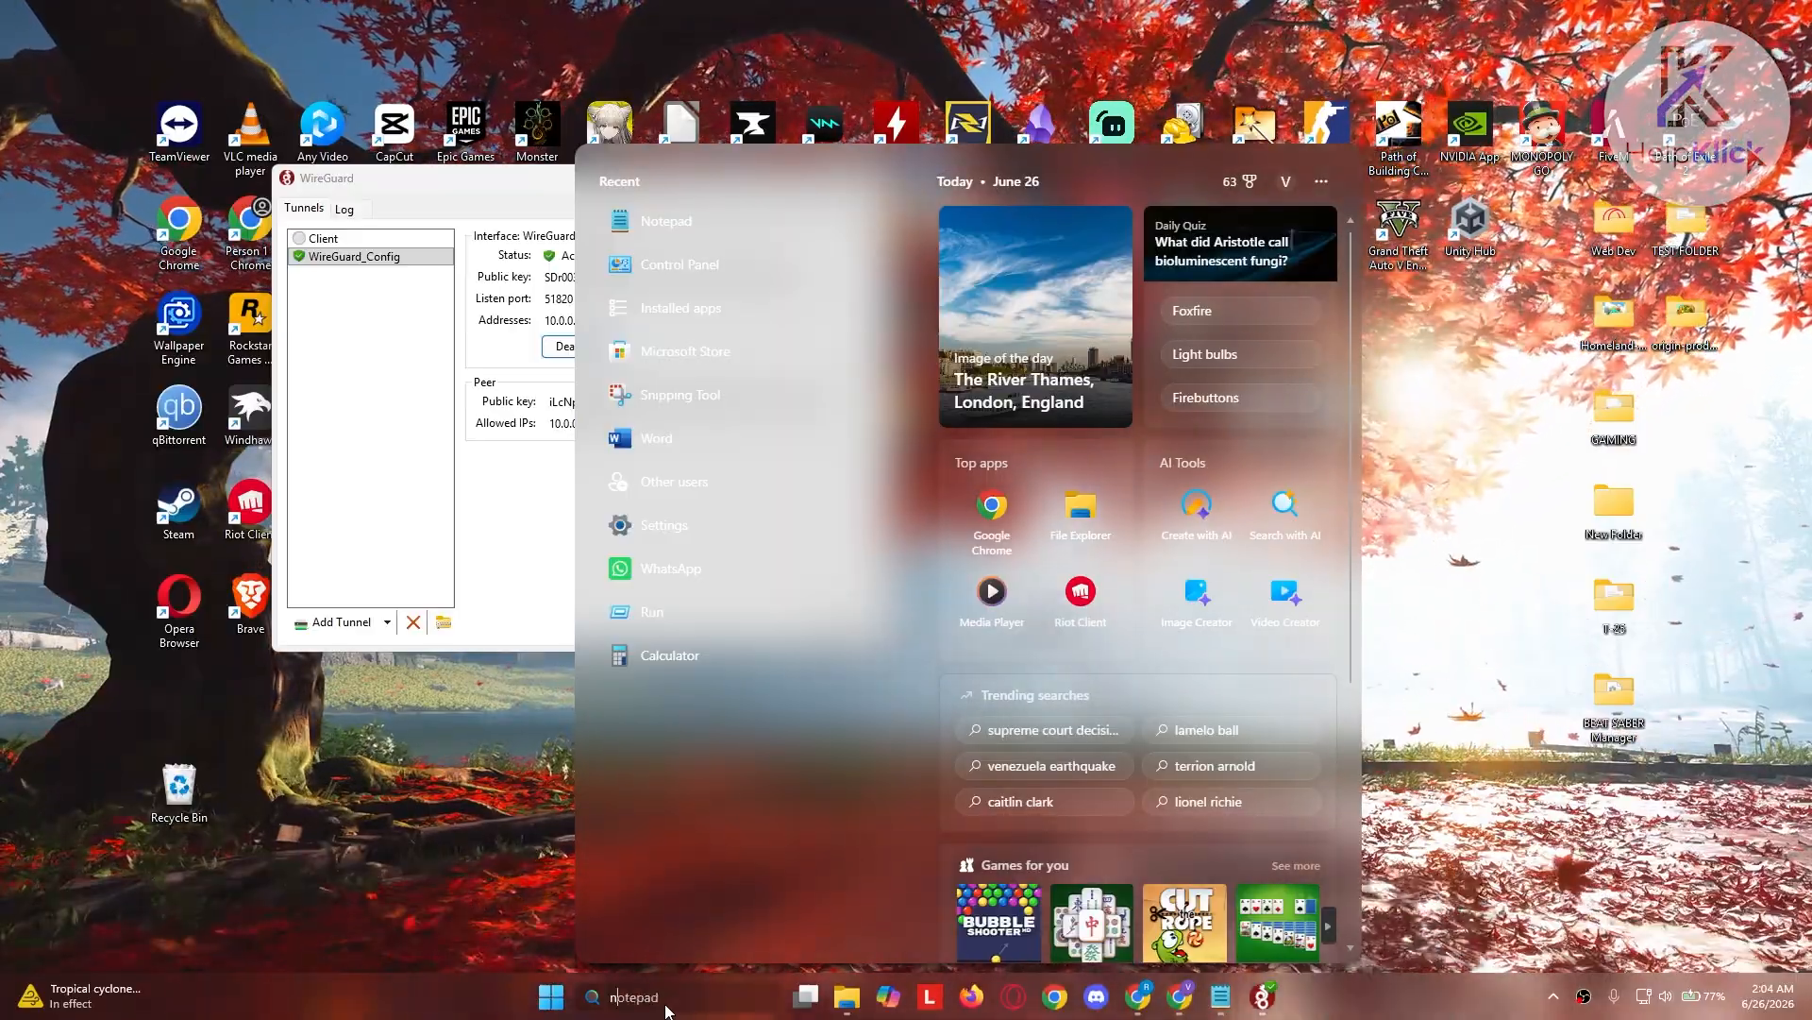
pyautogui.write('etwork connec')
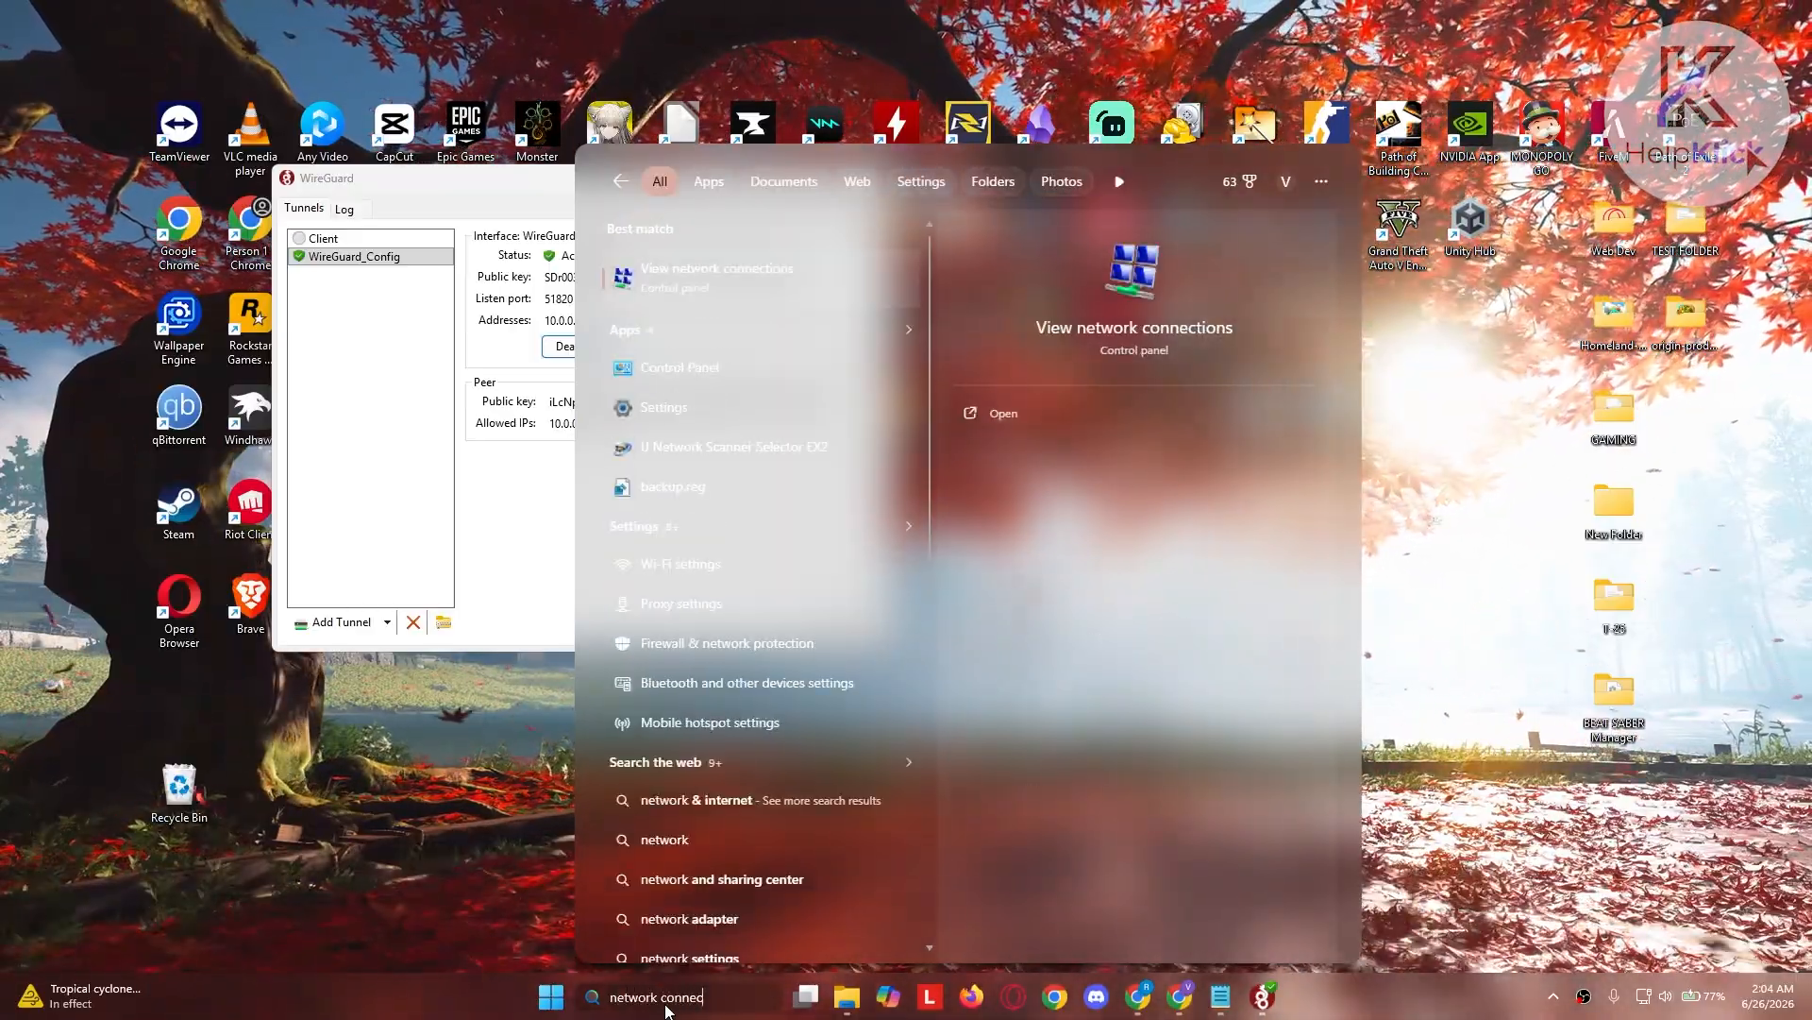
pyautogui.write('tions')
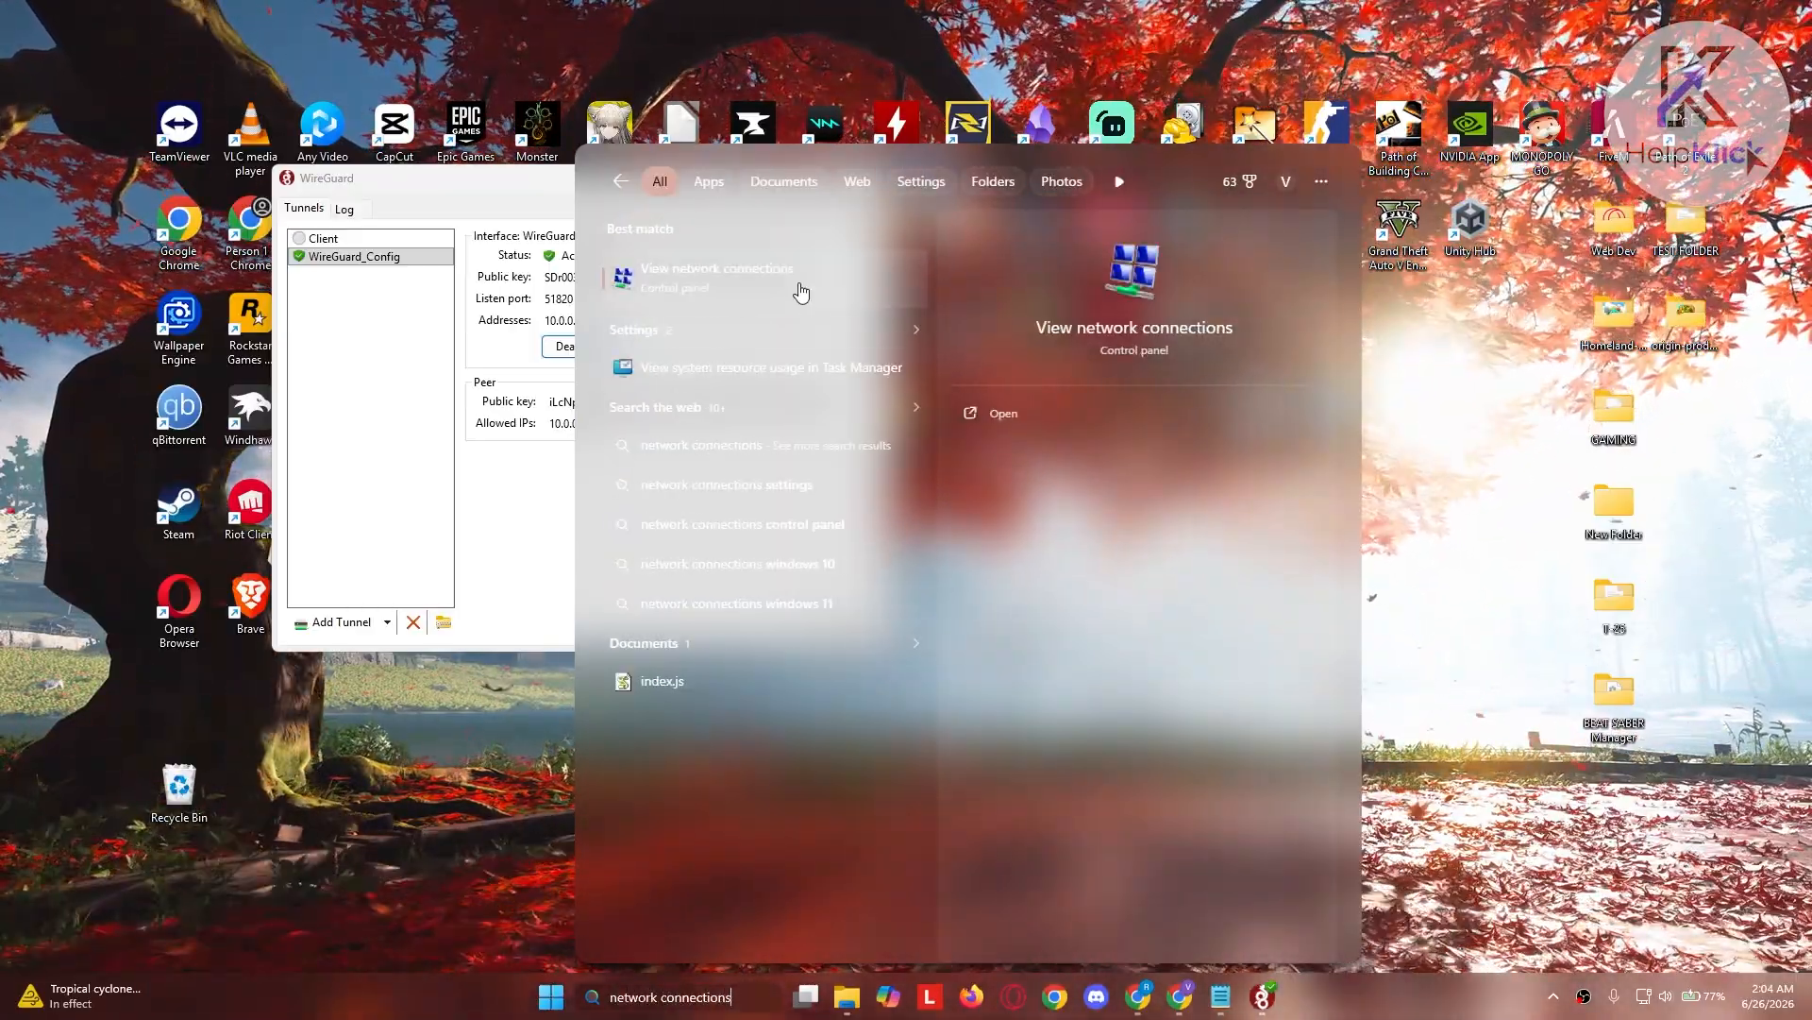
pyautogui.click(801, 293)
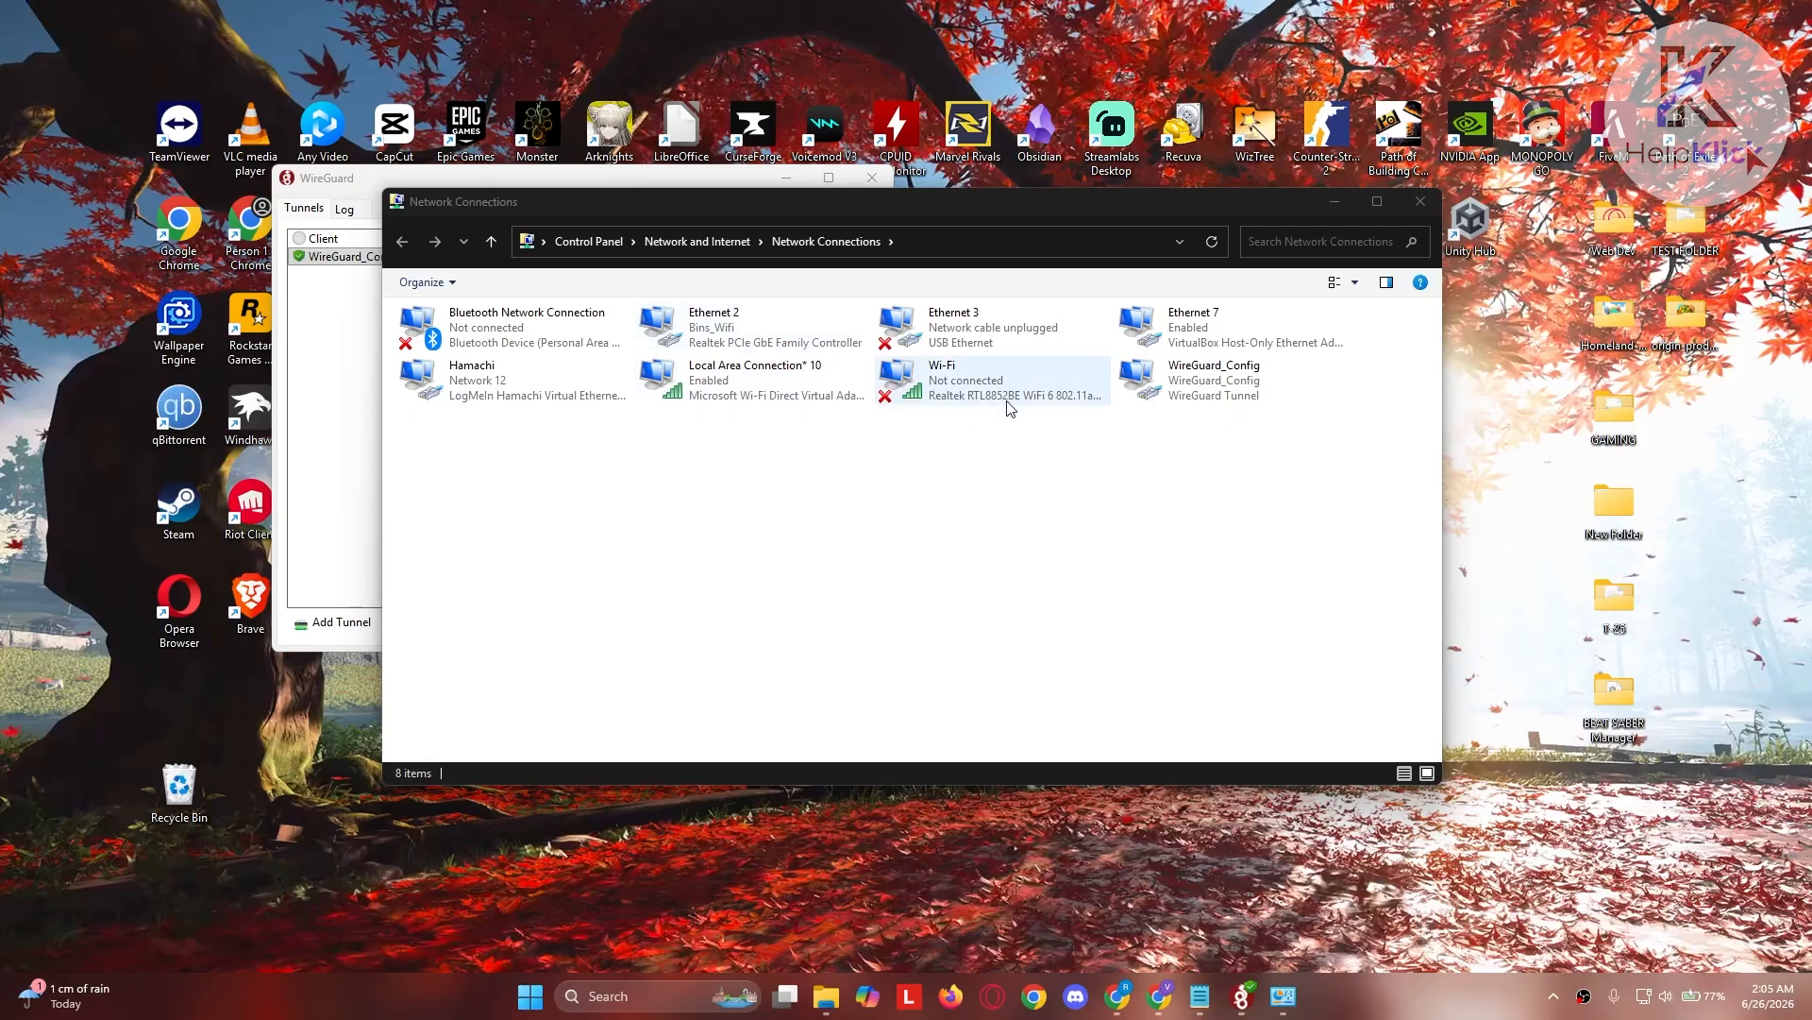
# Enable Internet Connection Sharing on the Ethernet 2 adapter with WireGuard_Config as the home networking connection, and accept the local network change
pyautogui.rightClick(770, 334)
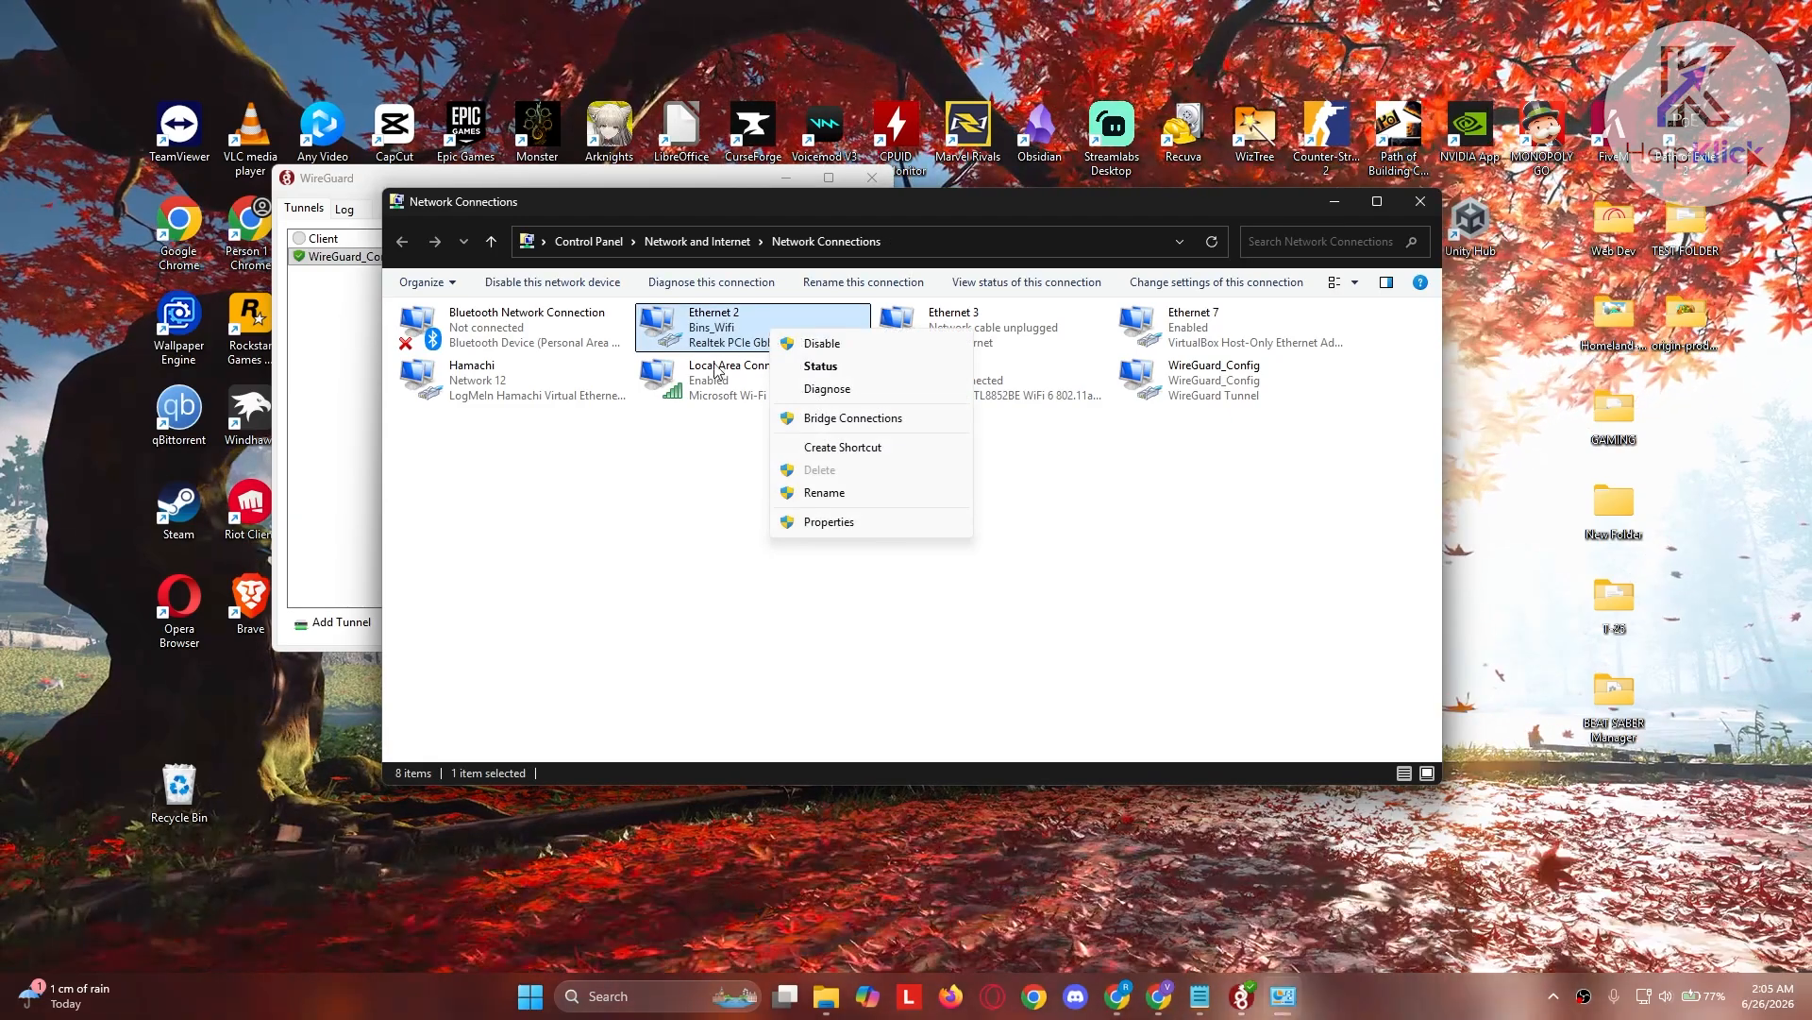
pyautogui.click(831, 522)
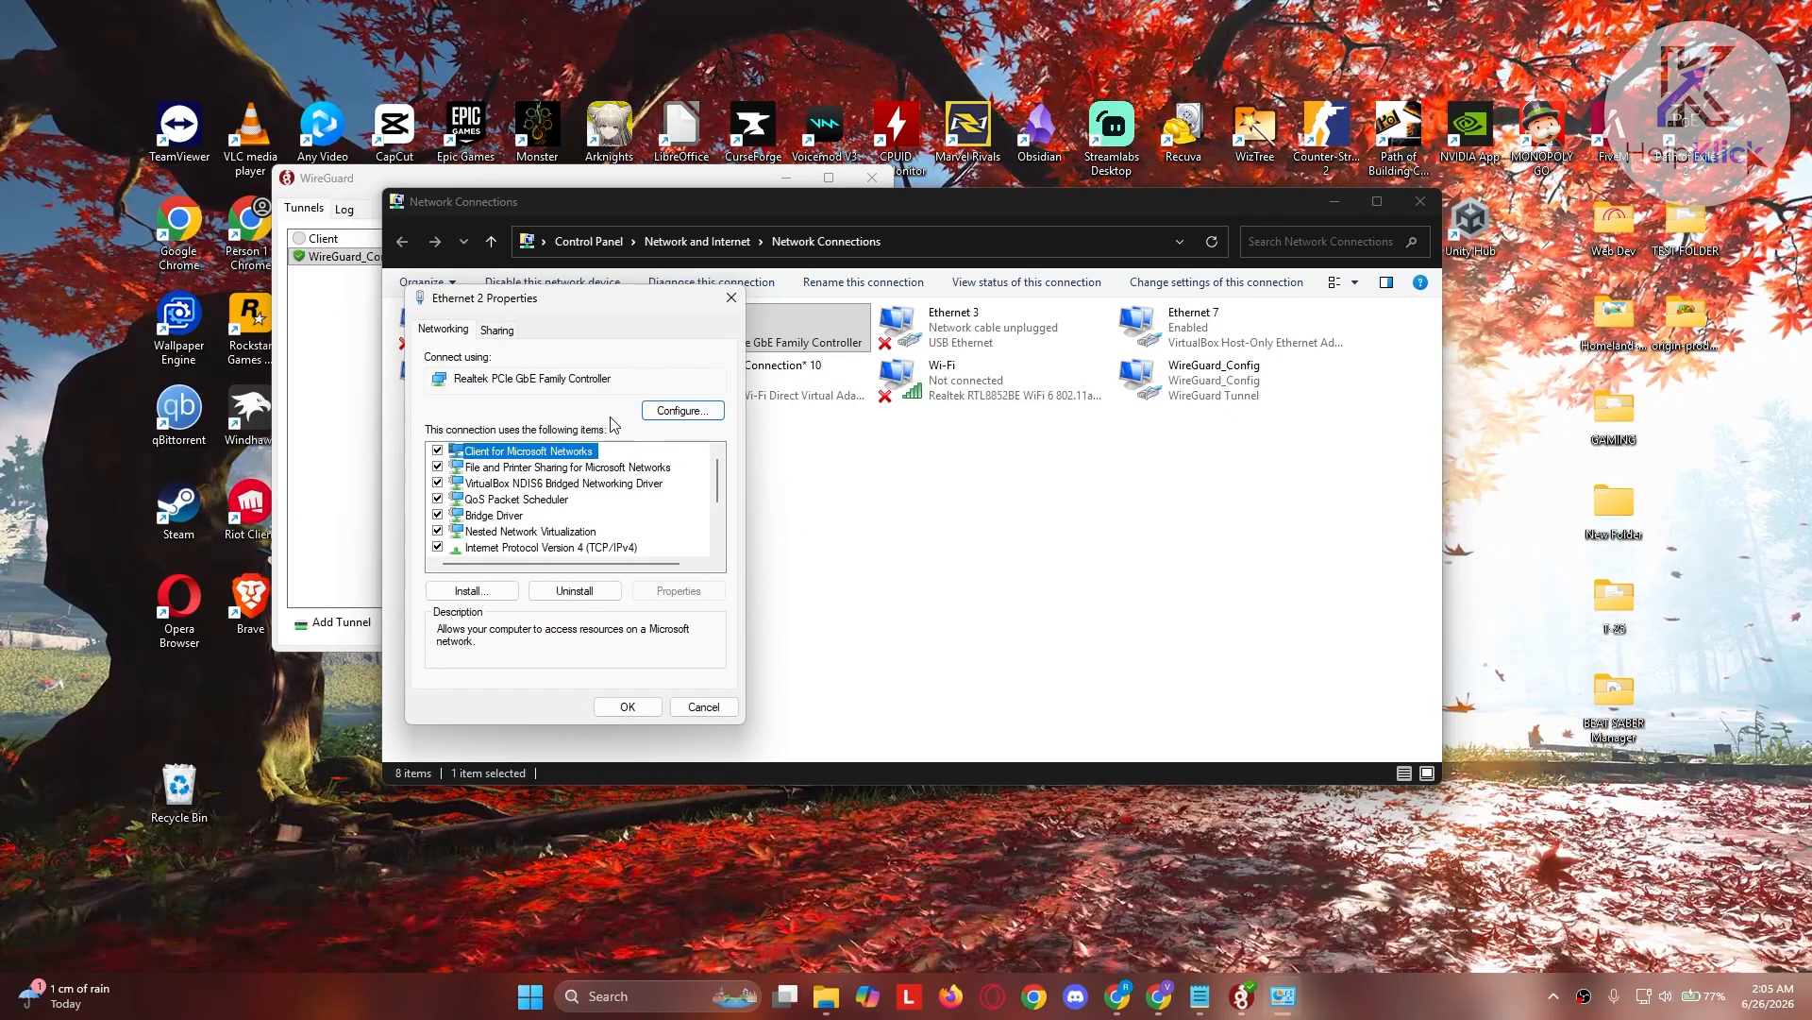
pyautogui.click(498, 330)
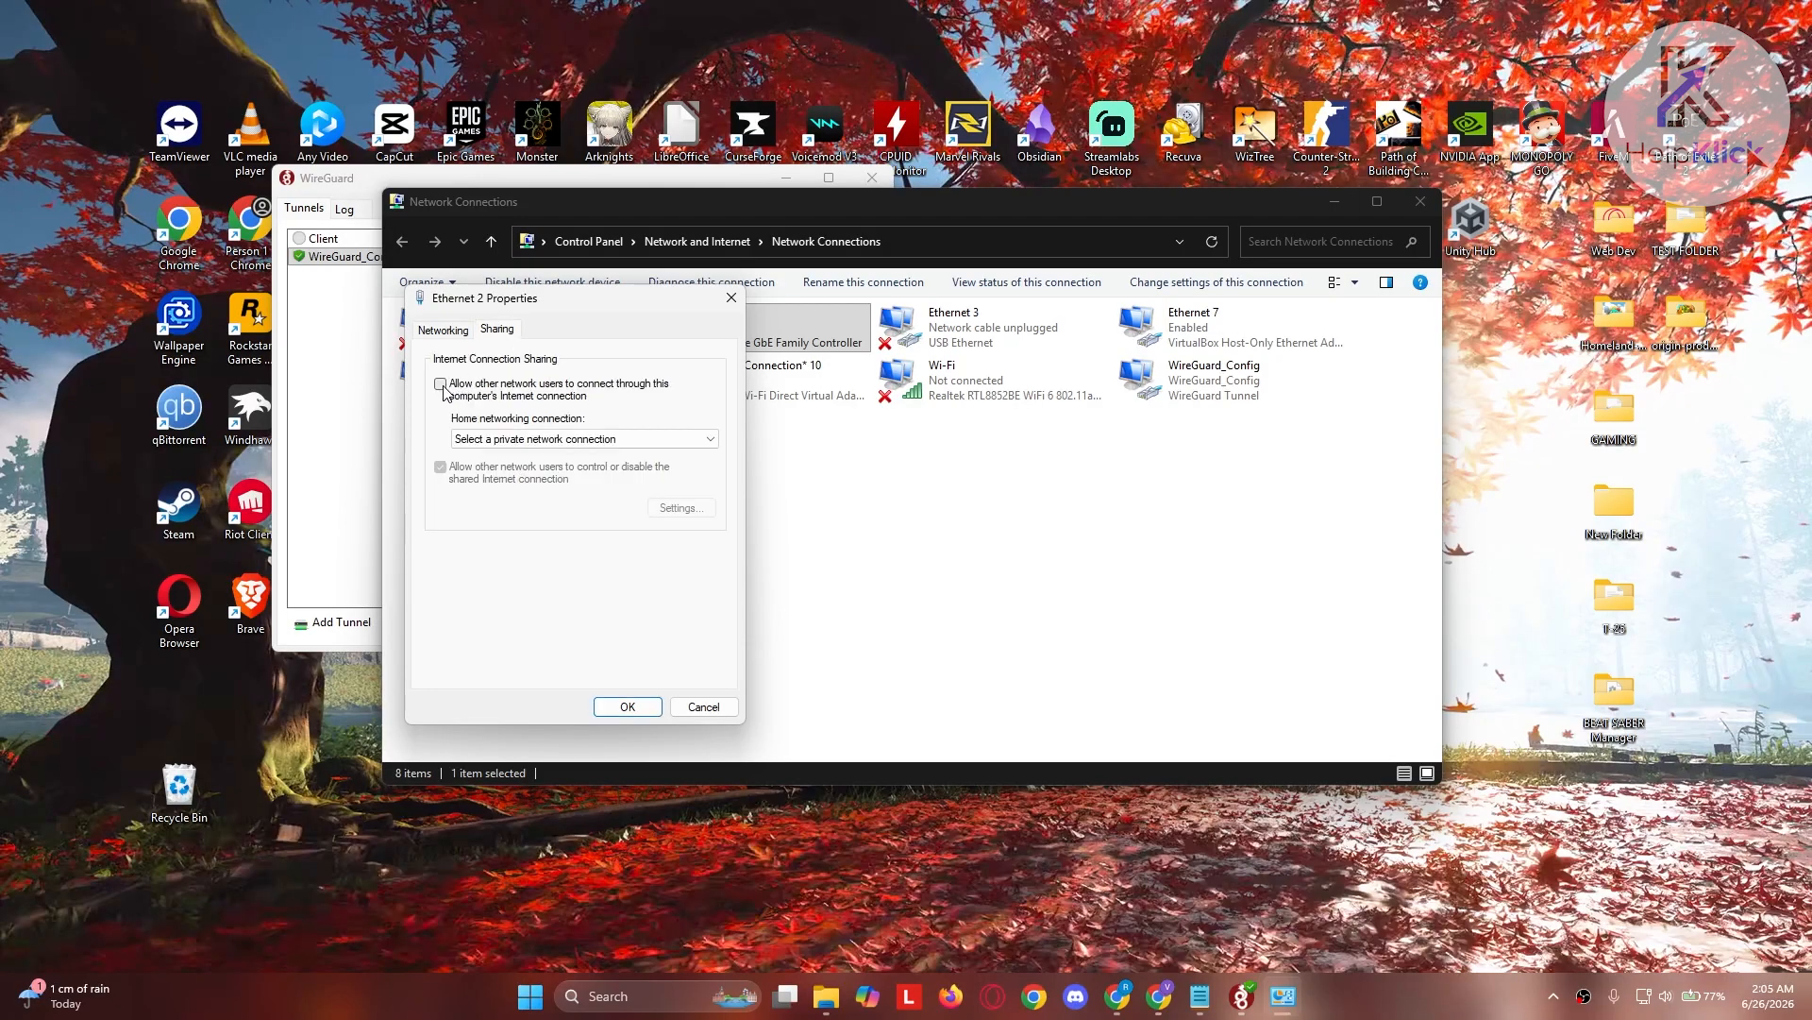
pyautogui.click(441, 386)
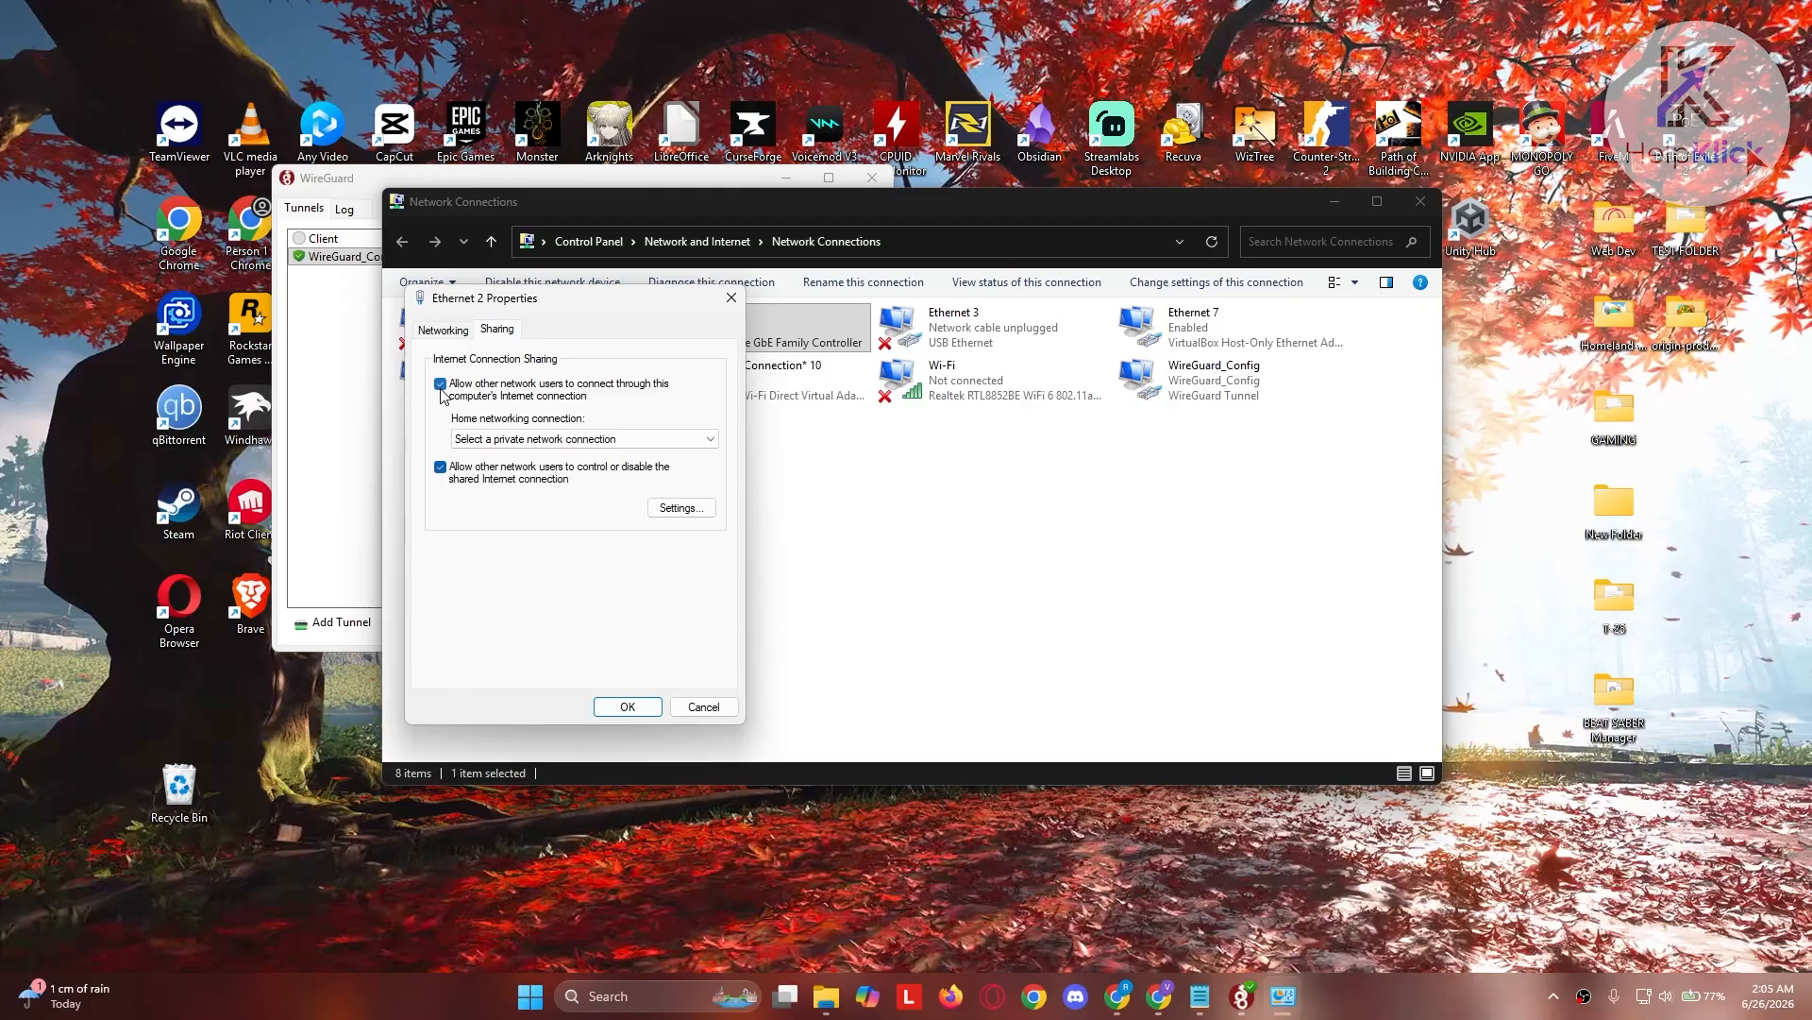
pyautogui.click(598, 440)
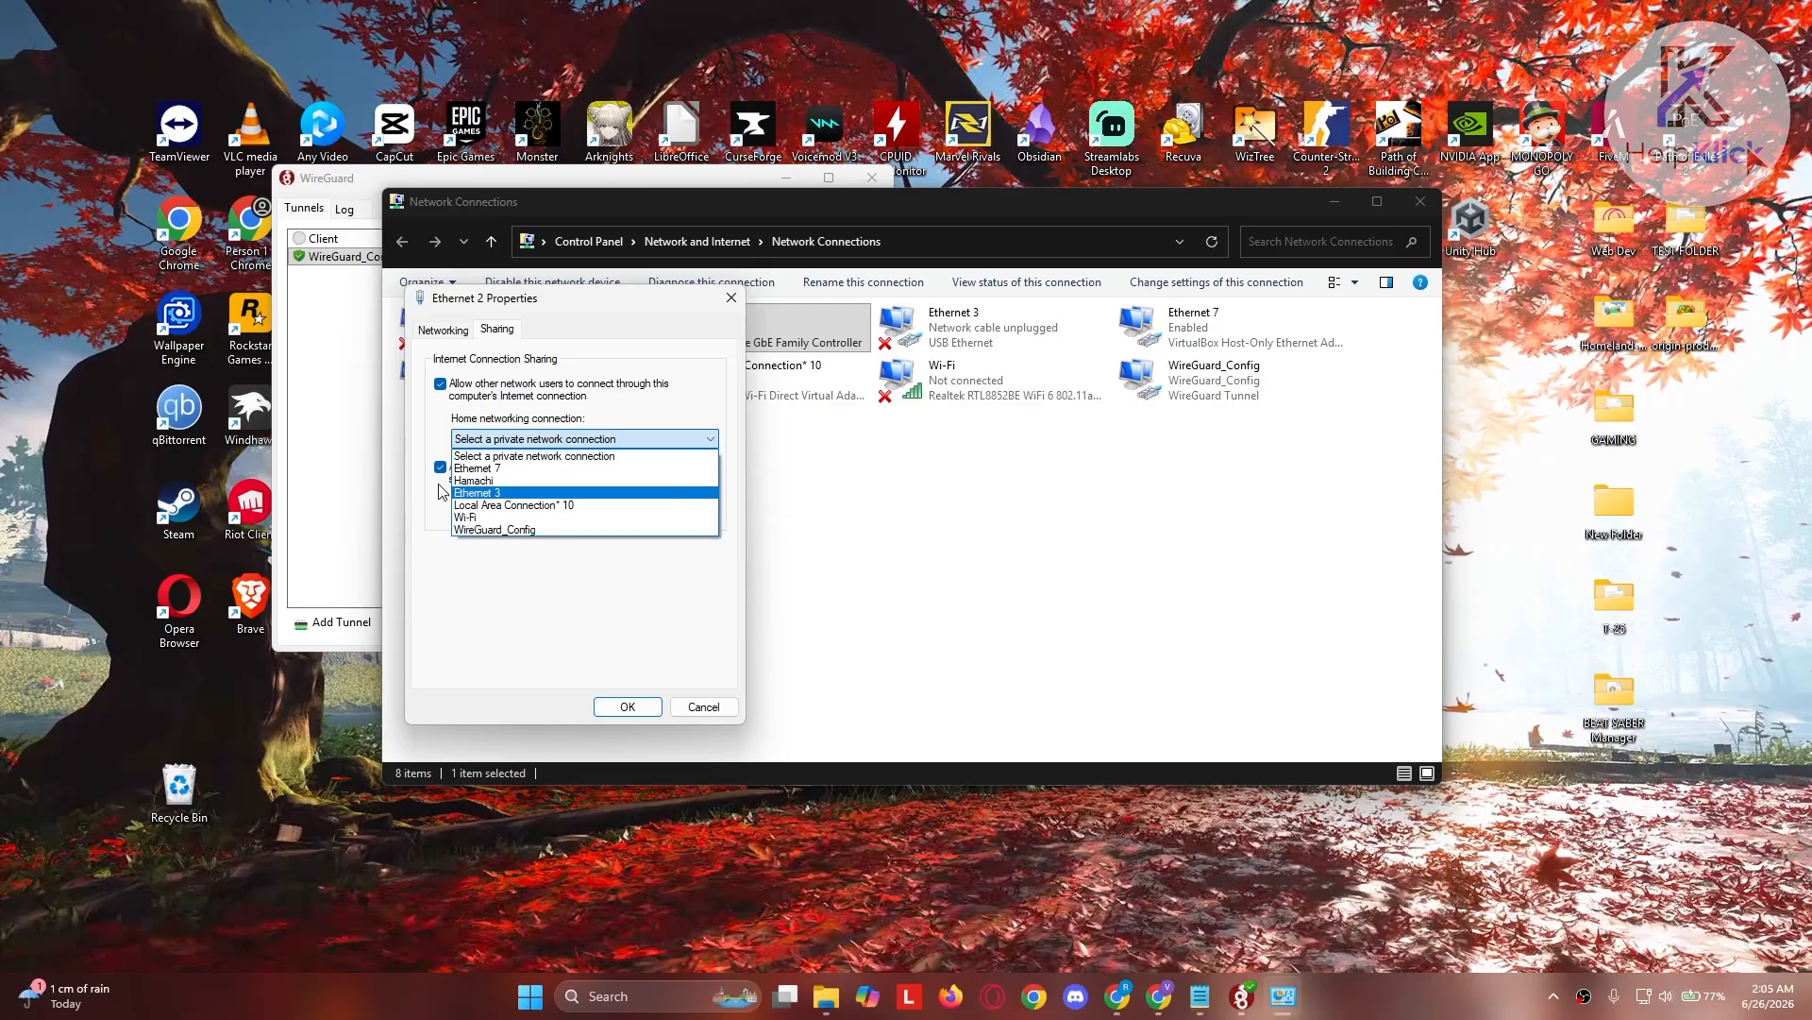
pyautogui.click(545, 529)
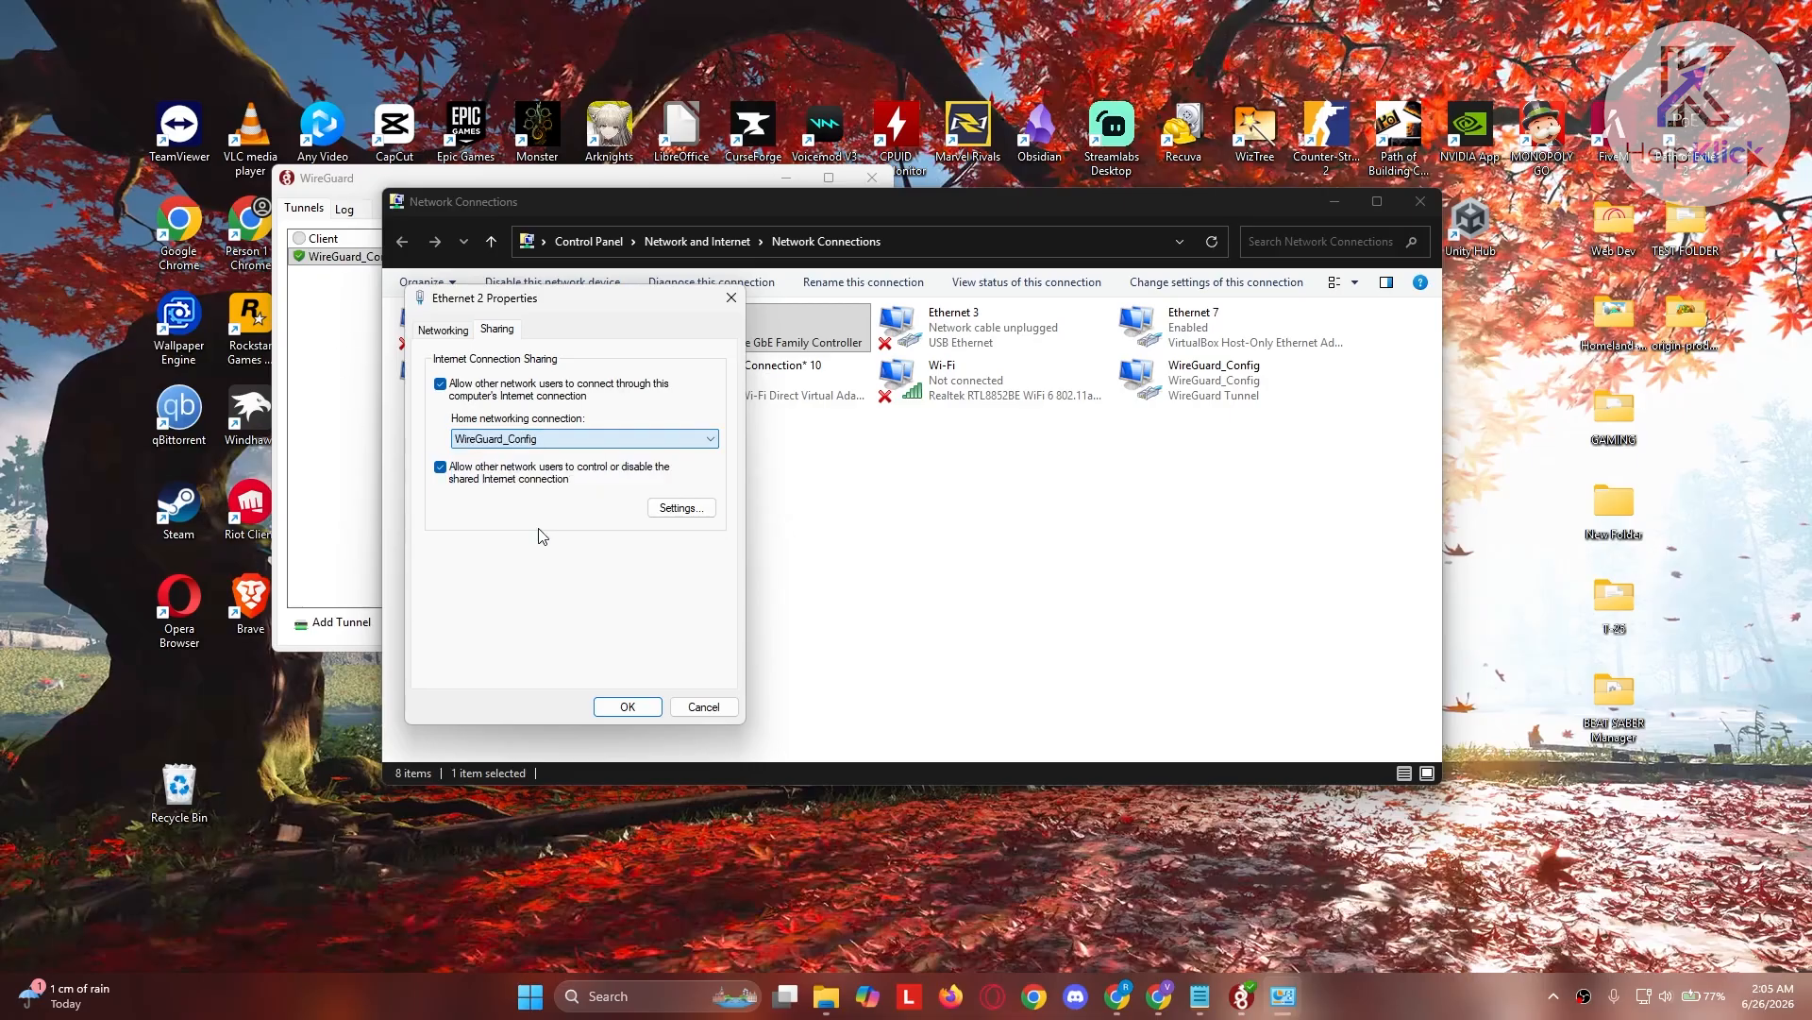
pyautogui.click(625, 707)
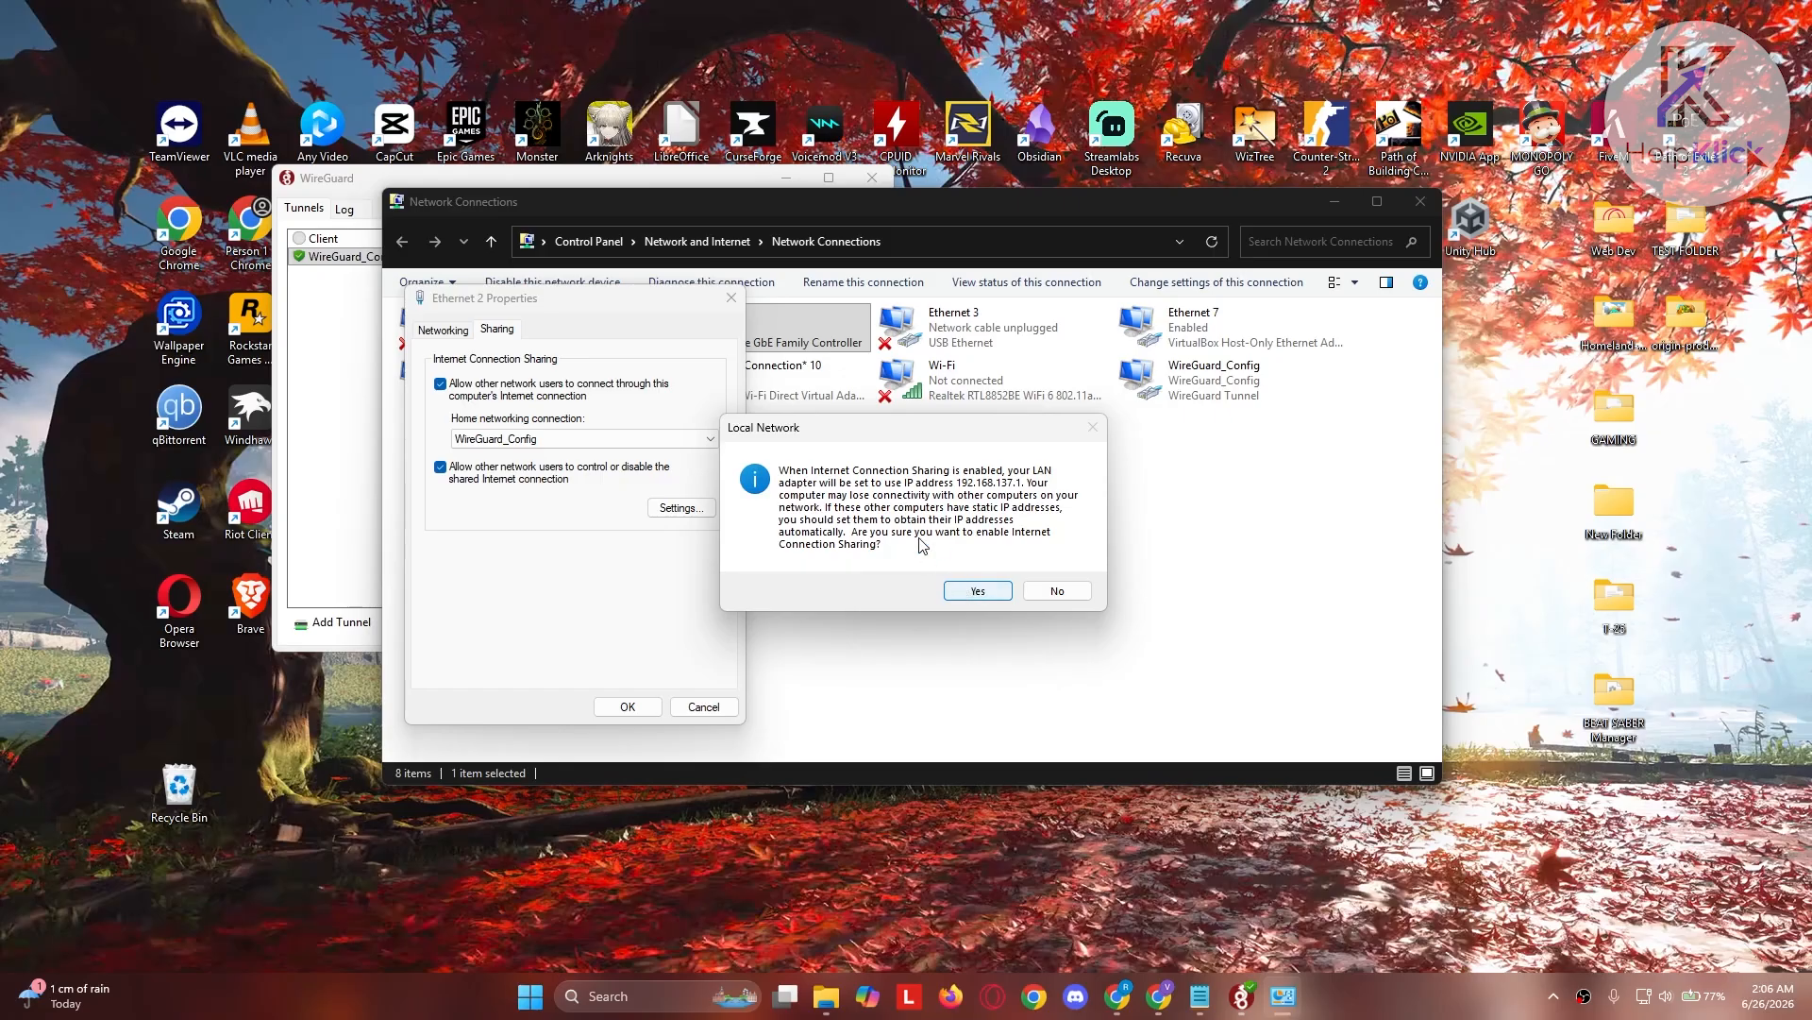
pyautogui.click(972, 592)
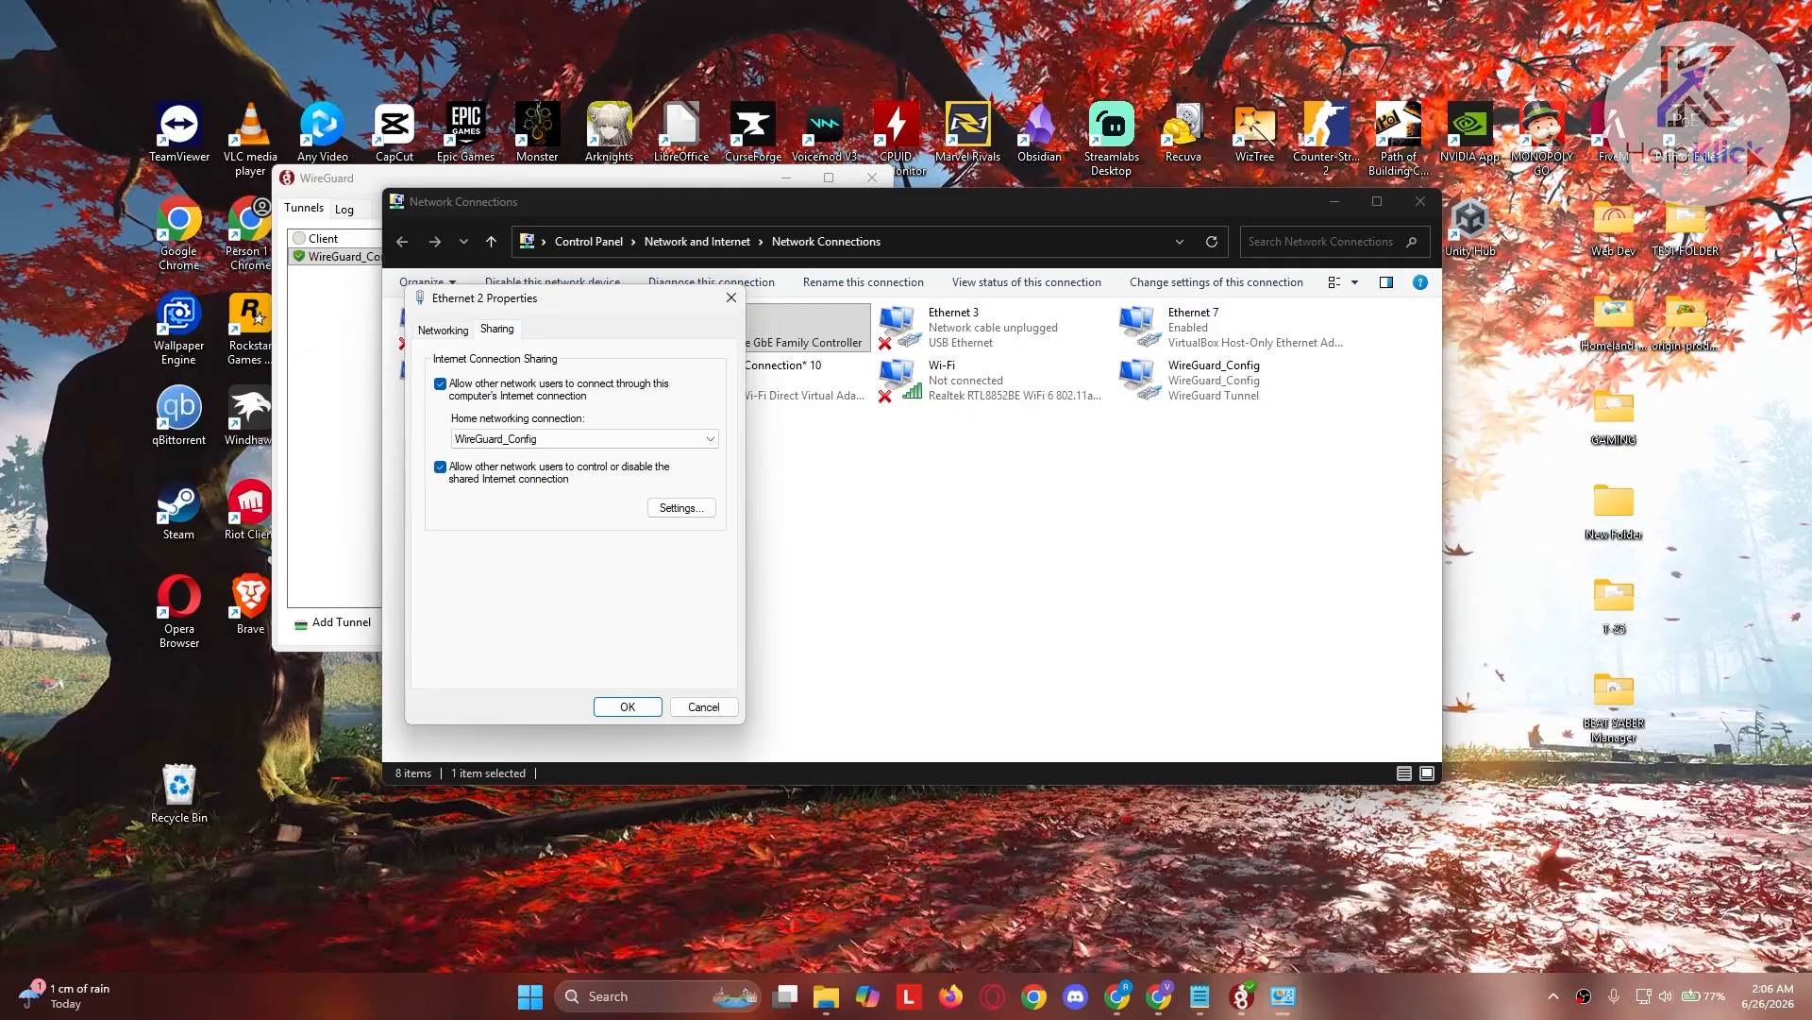
# Give Ethernet 2 a static IPv4 address of 192.168.0.150 with subnet mask 255.255.255.0 and default gateway 192.168.0.1
pyautogui.rightClick(756, 338)
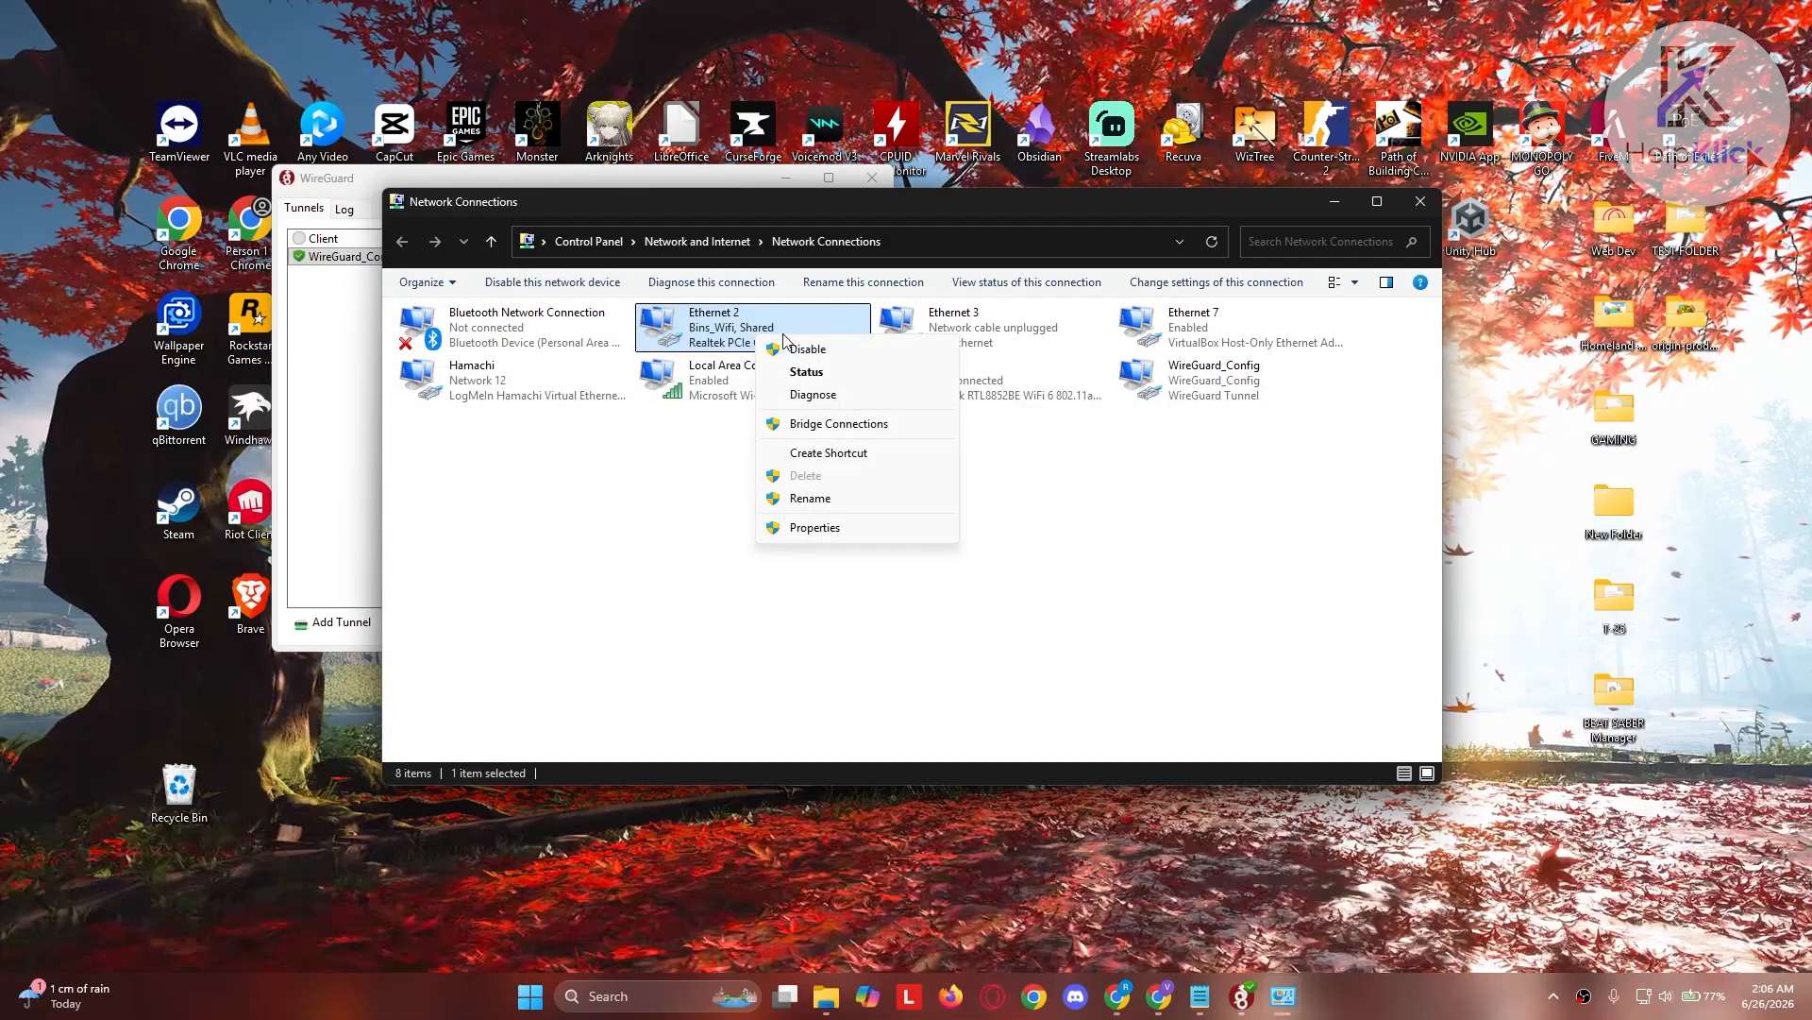
pyautogui.click(835, 529)
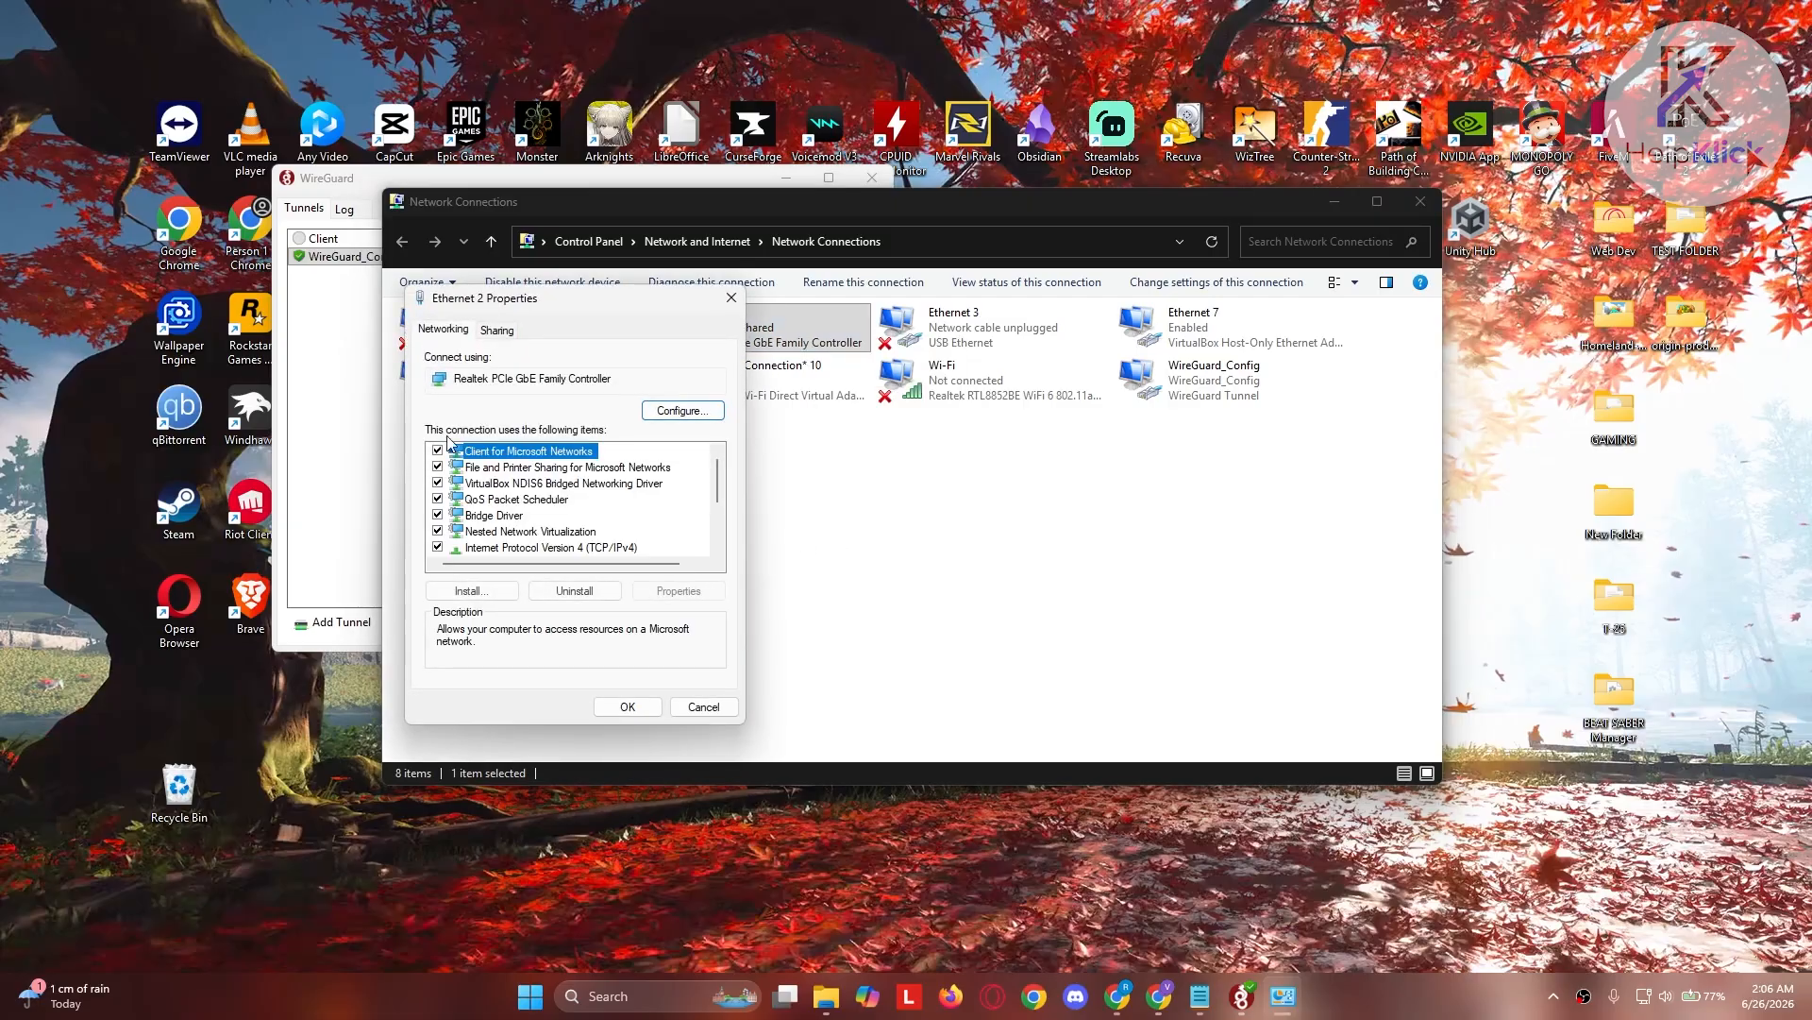
pyautogui.scroll(-1, 543, 508)
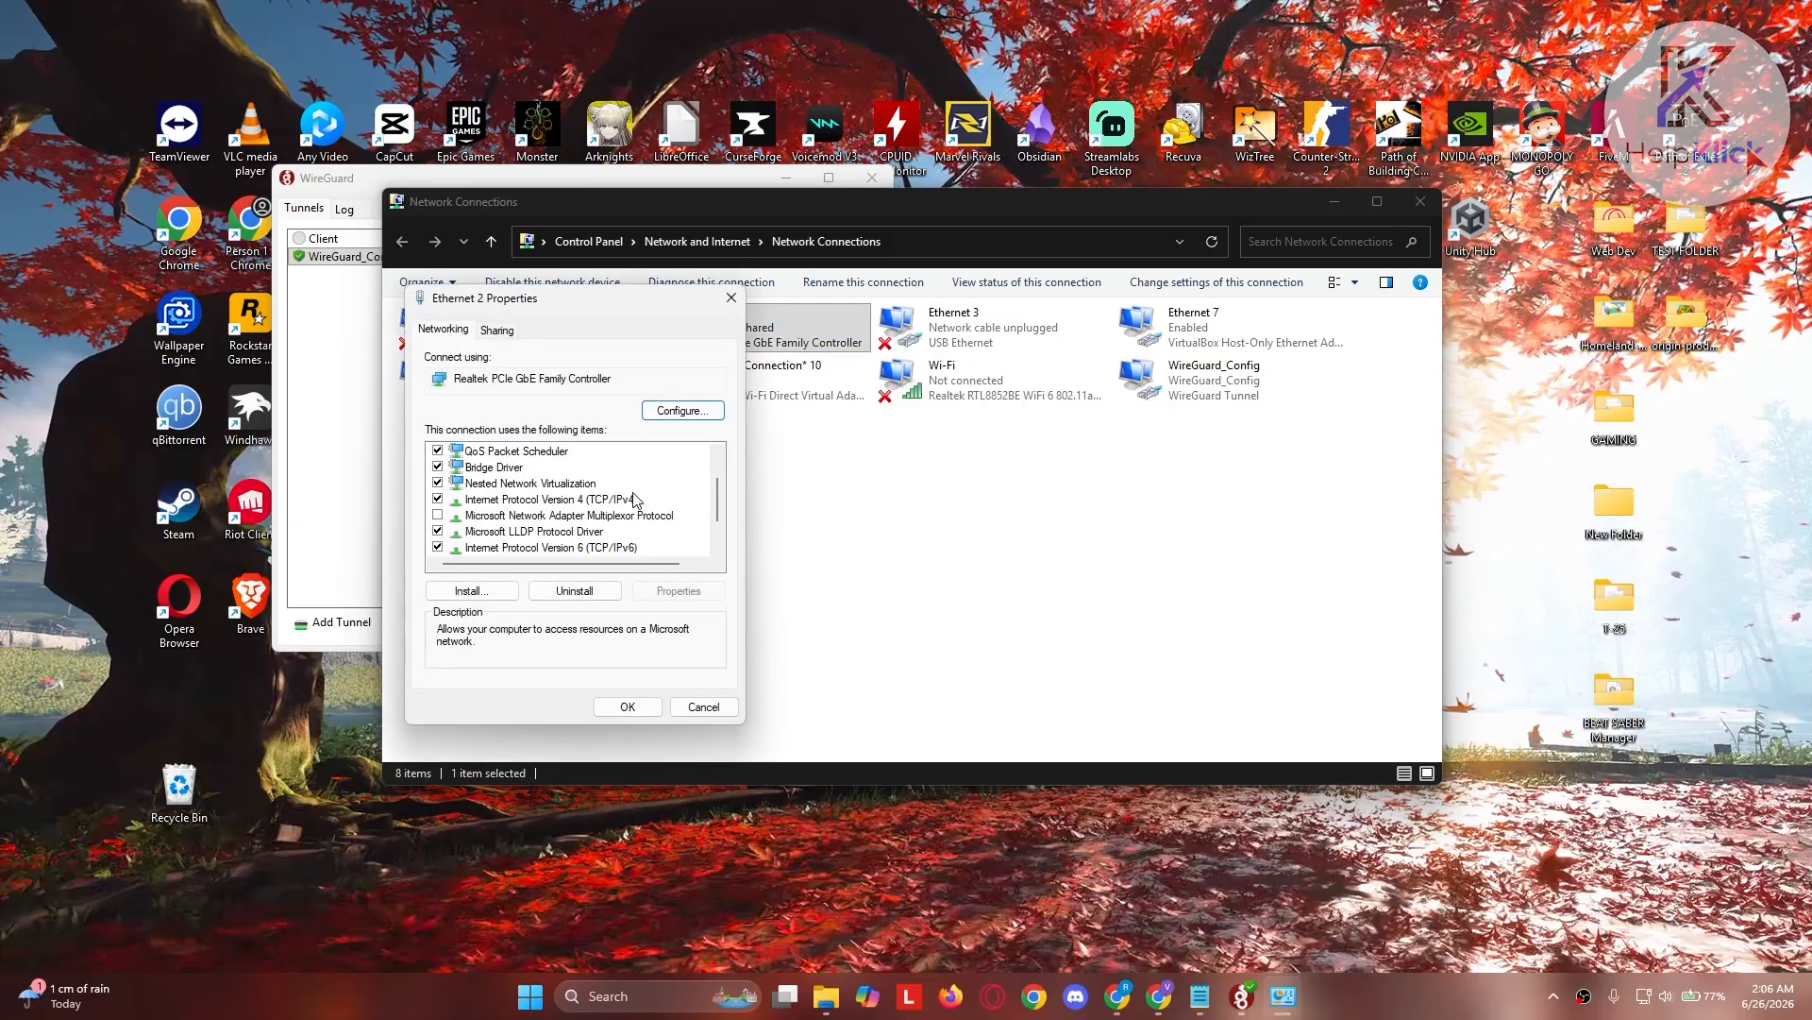
pyautogui.click(530, 501)
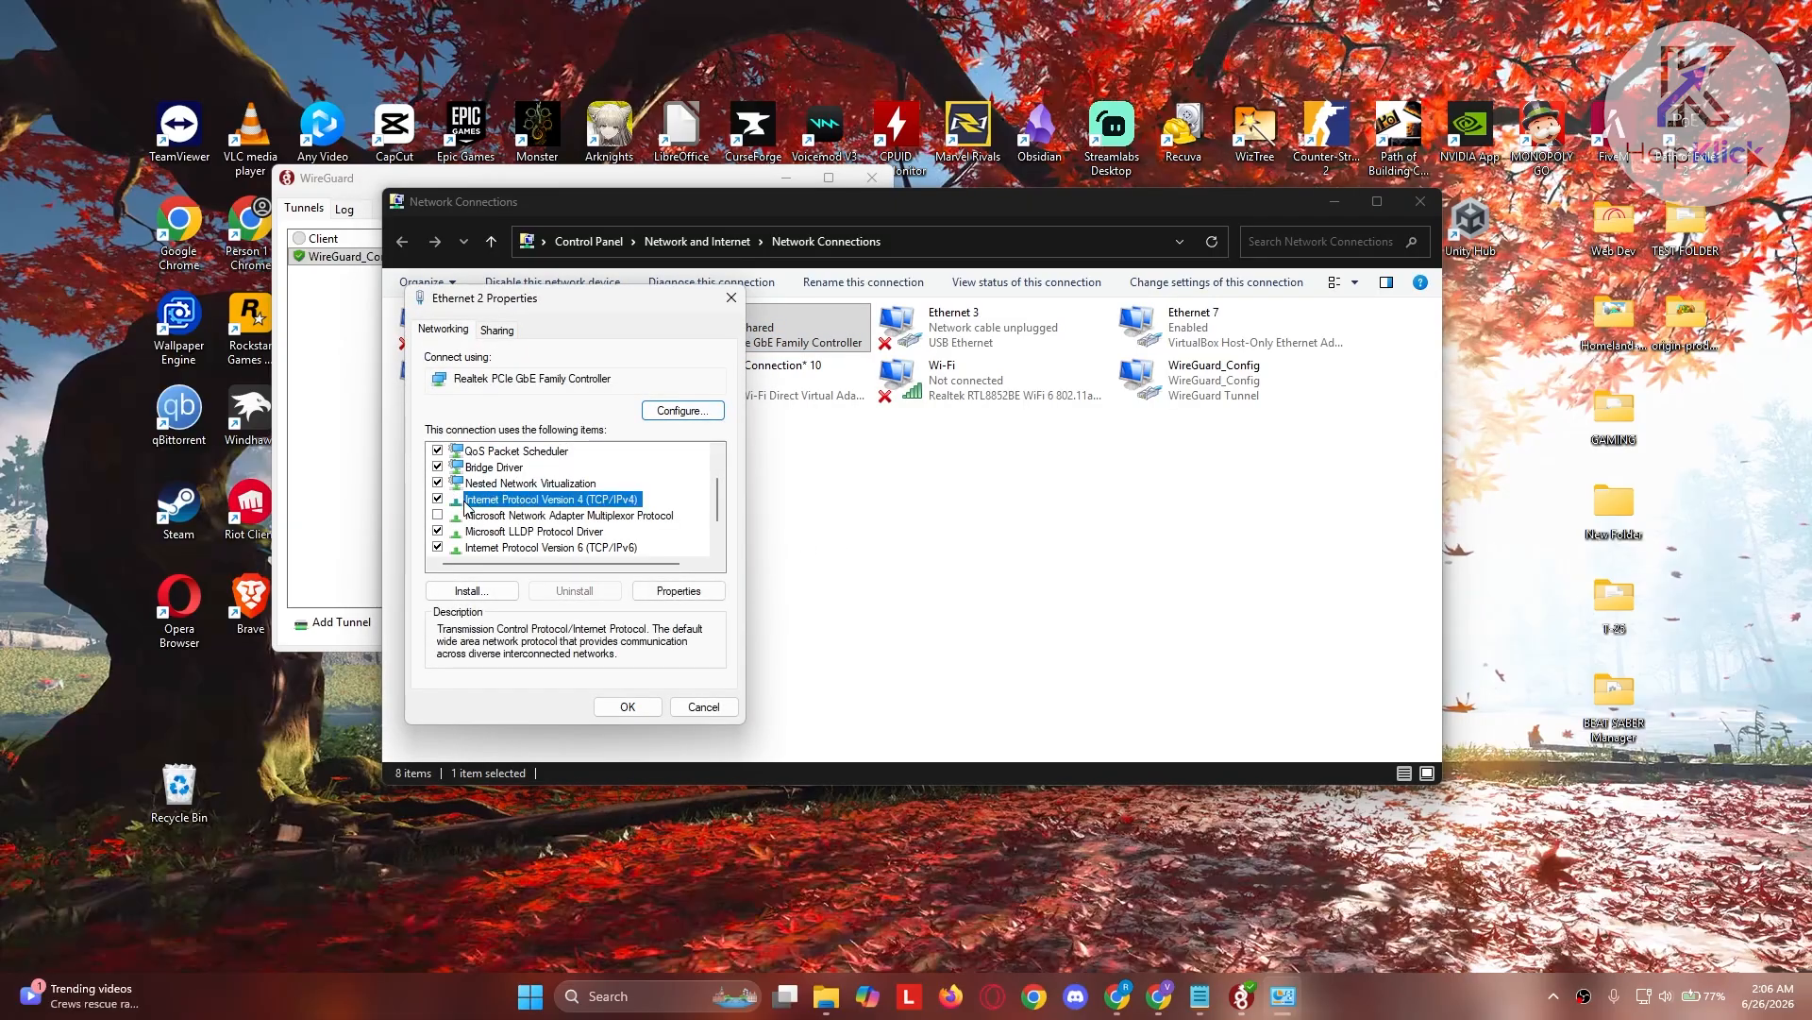
pyautogui.click(681, 592)
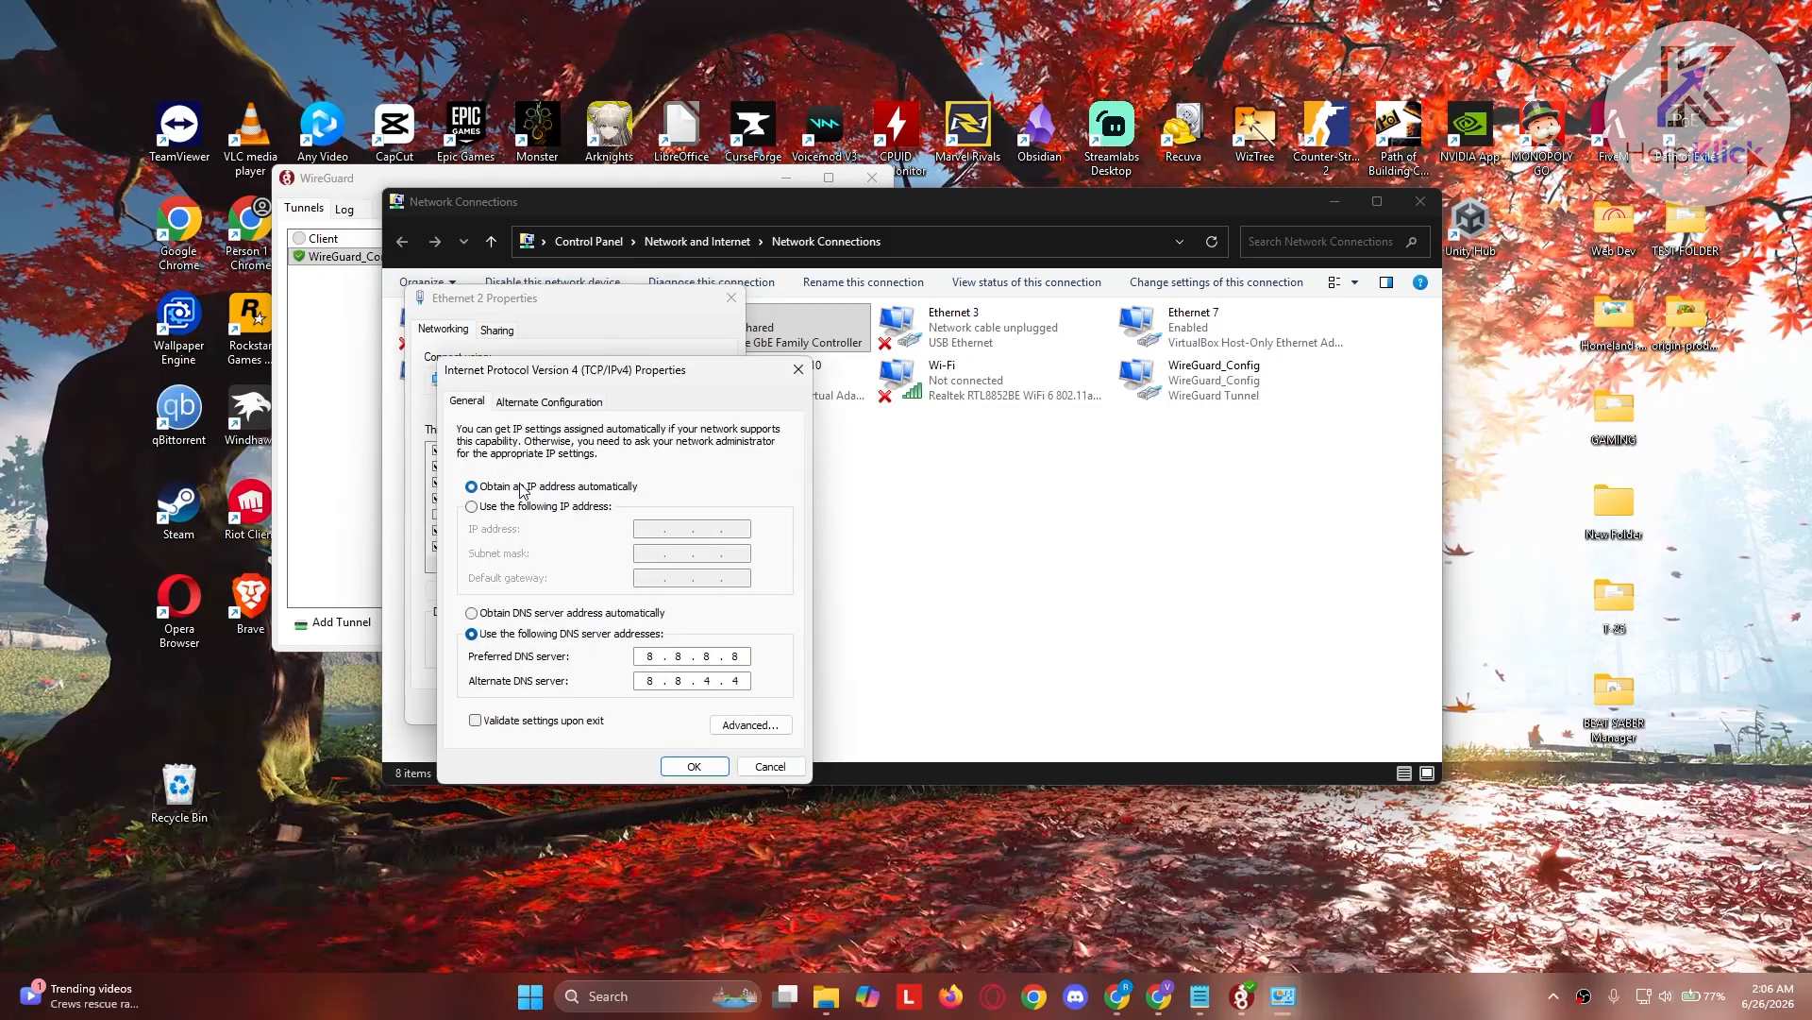
pyautogui.click(474, 508)
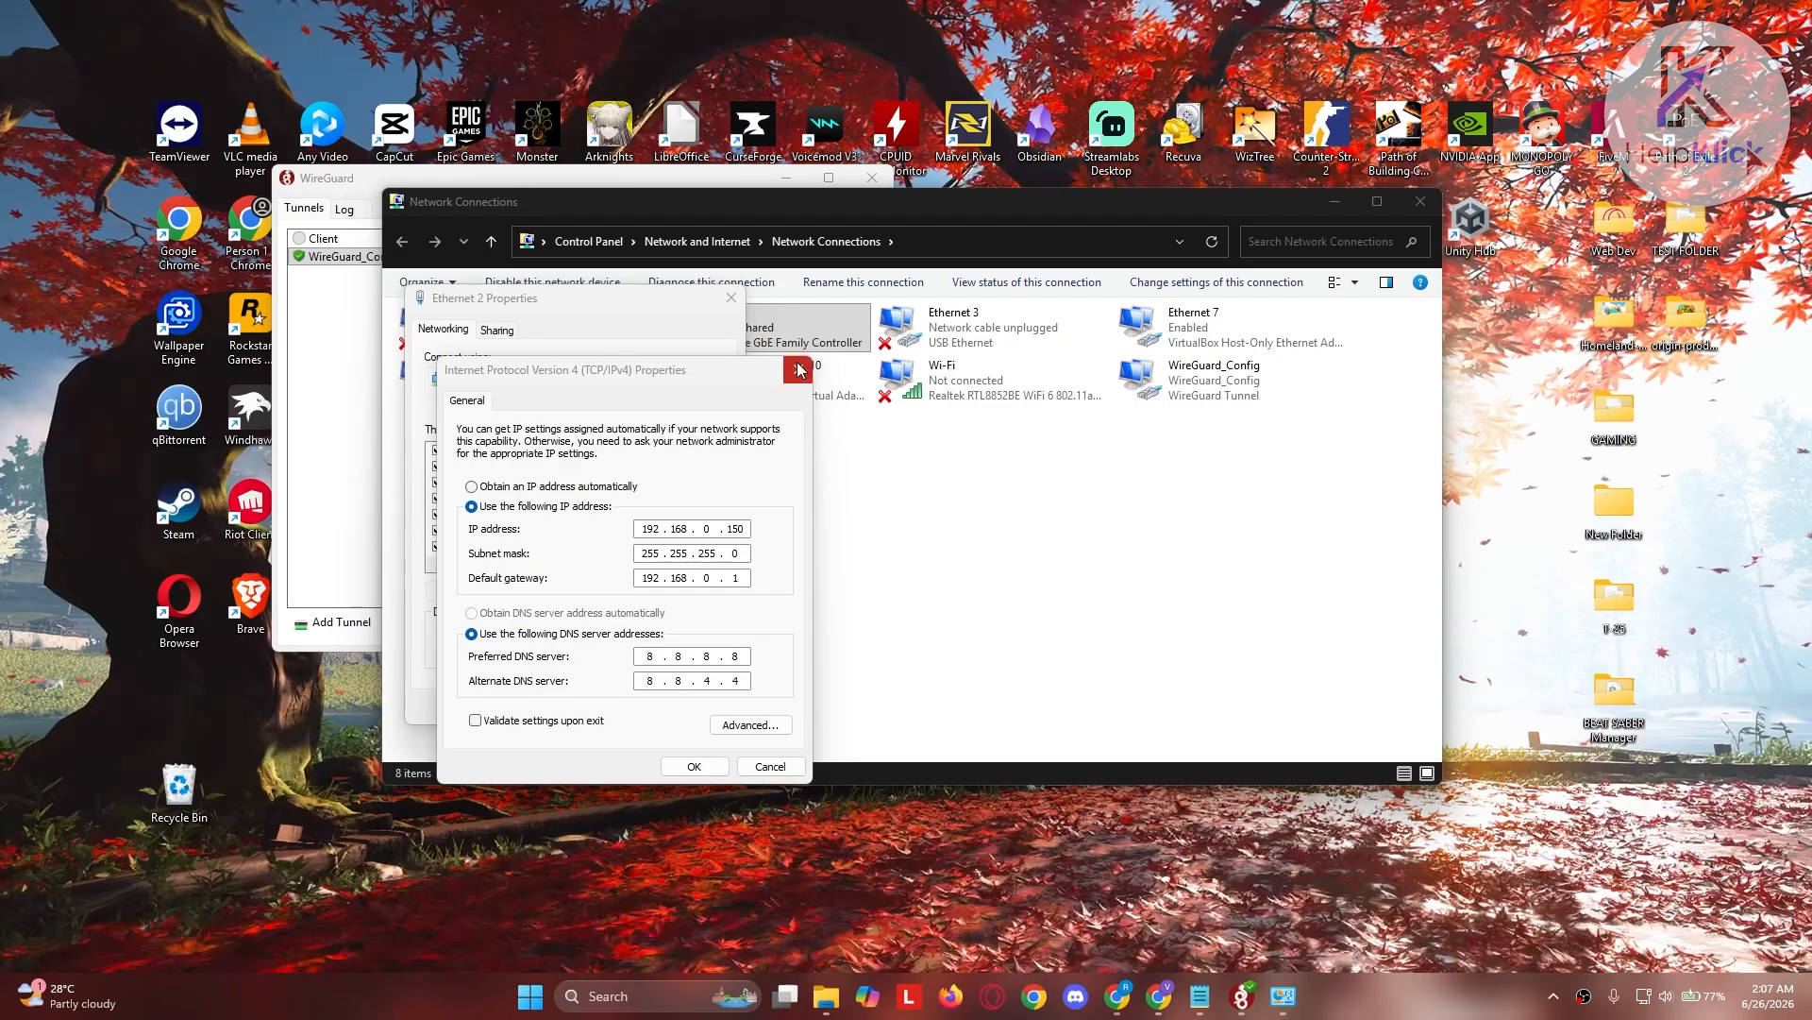
pyautogui.click(696, 768)
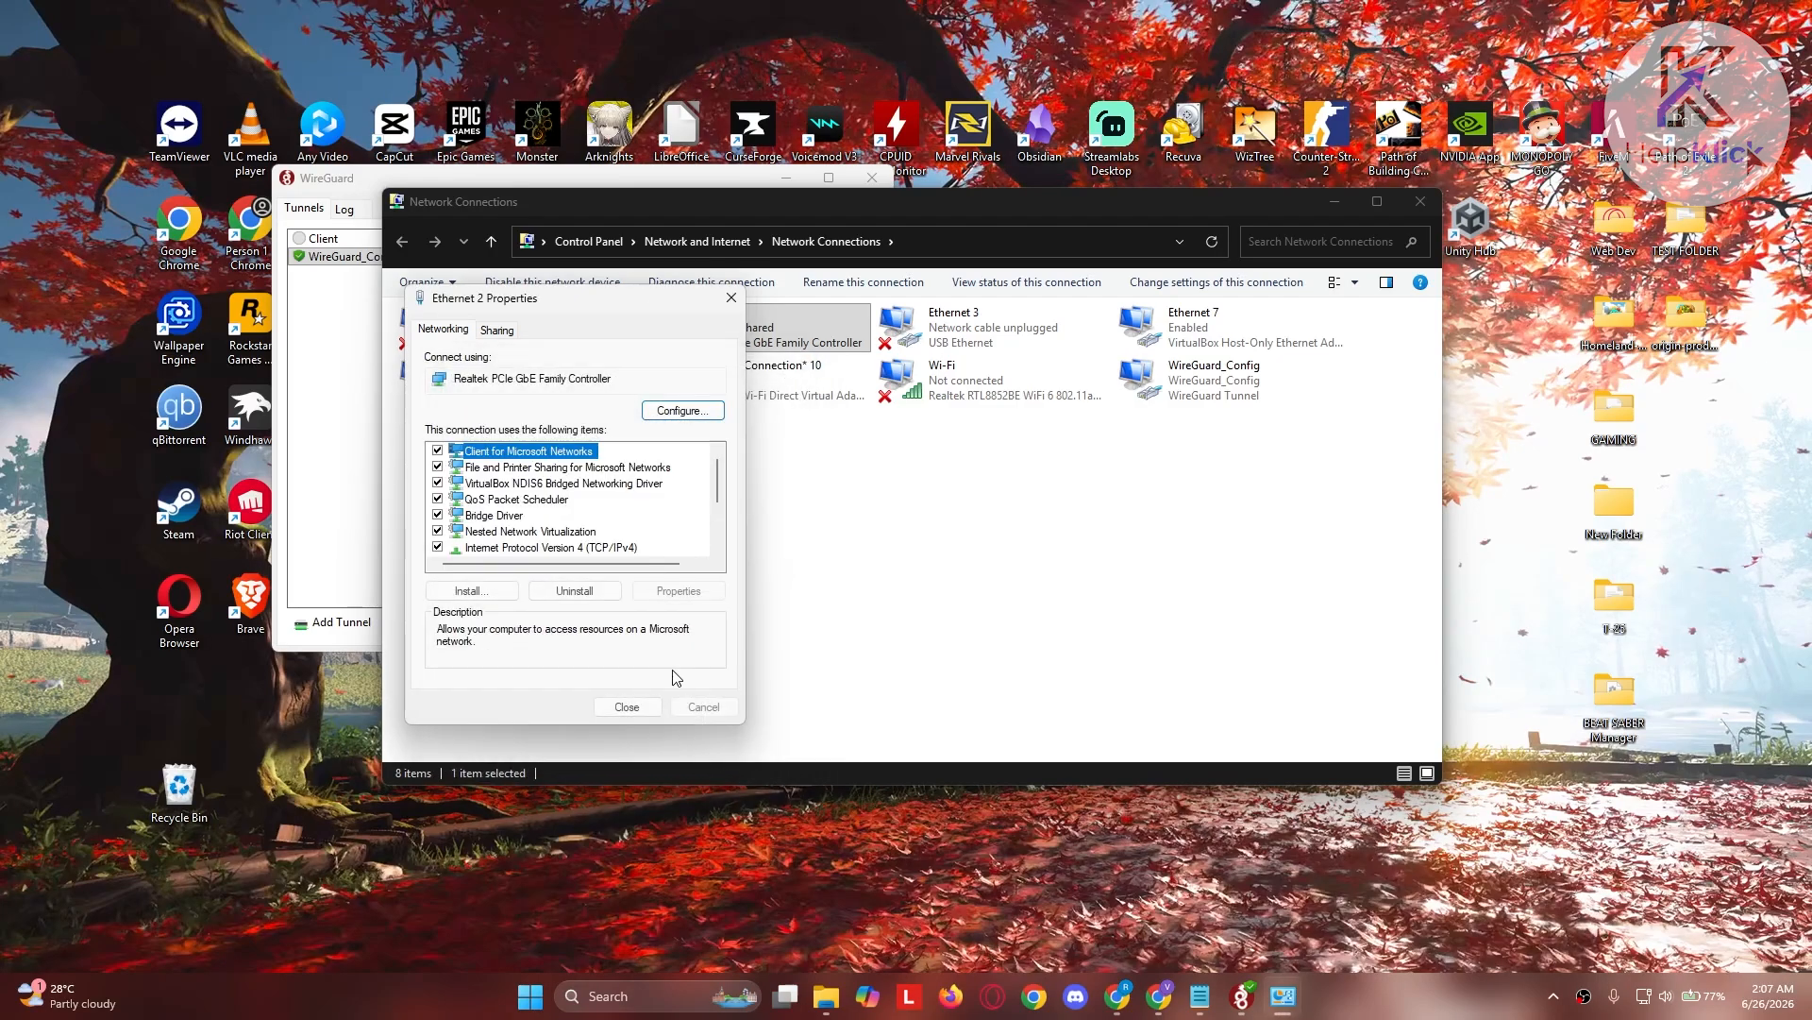
pyautogui.click(627, 707)
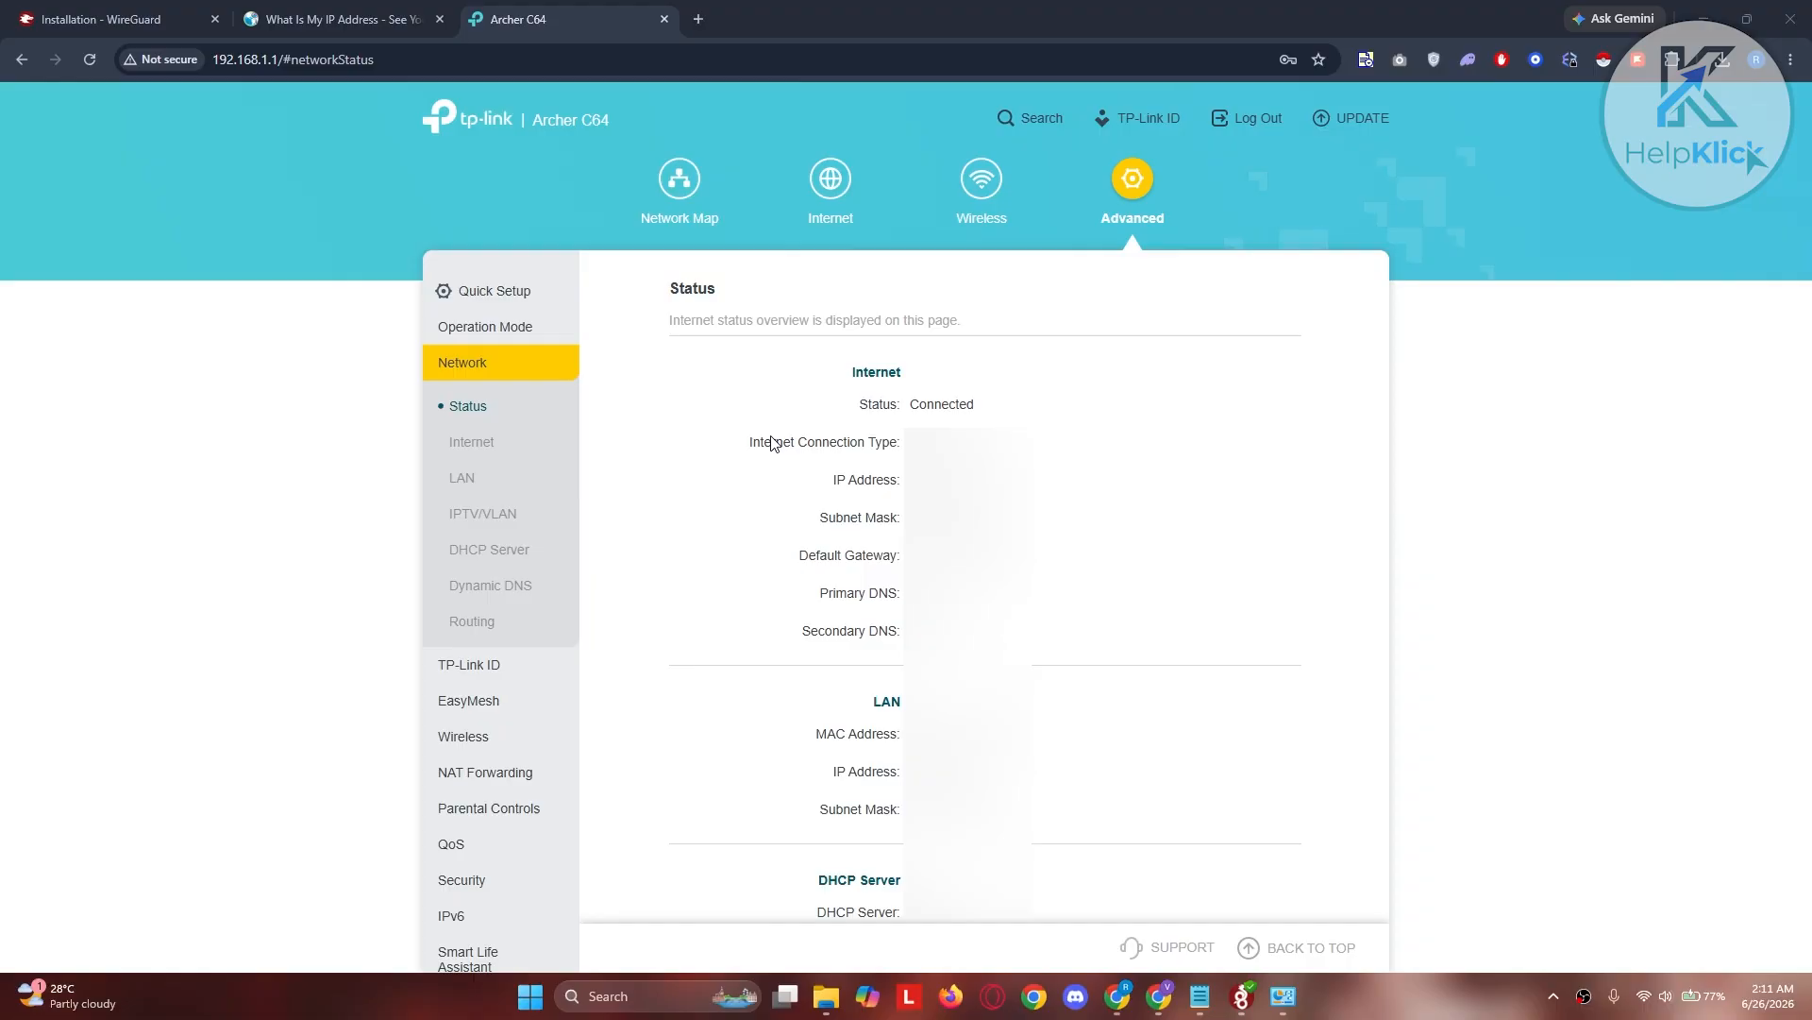
# In the TP-Link router's admin page, save a port forwarding entry named WireGuard for 192.168.0.150, external and internal port 51820, protocol All
pyautogui.click(505, 775)
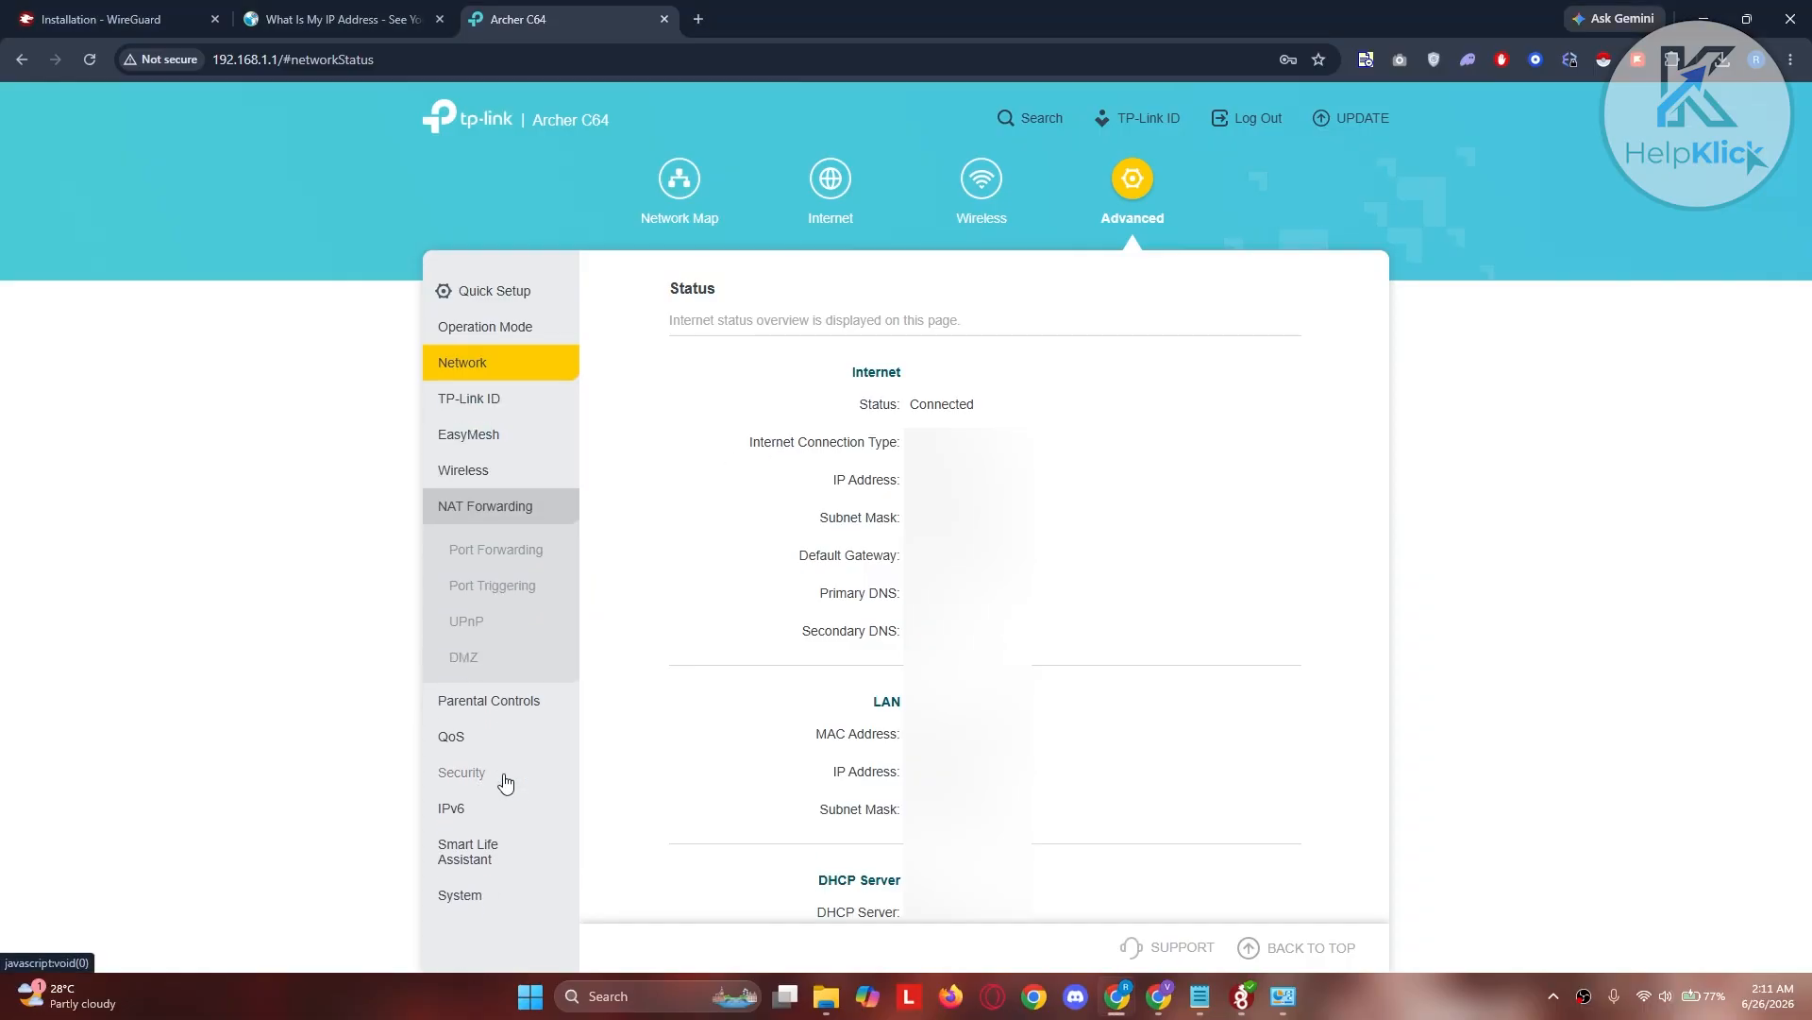
pyautogui.click(506, 552)
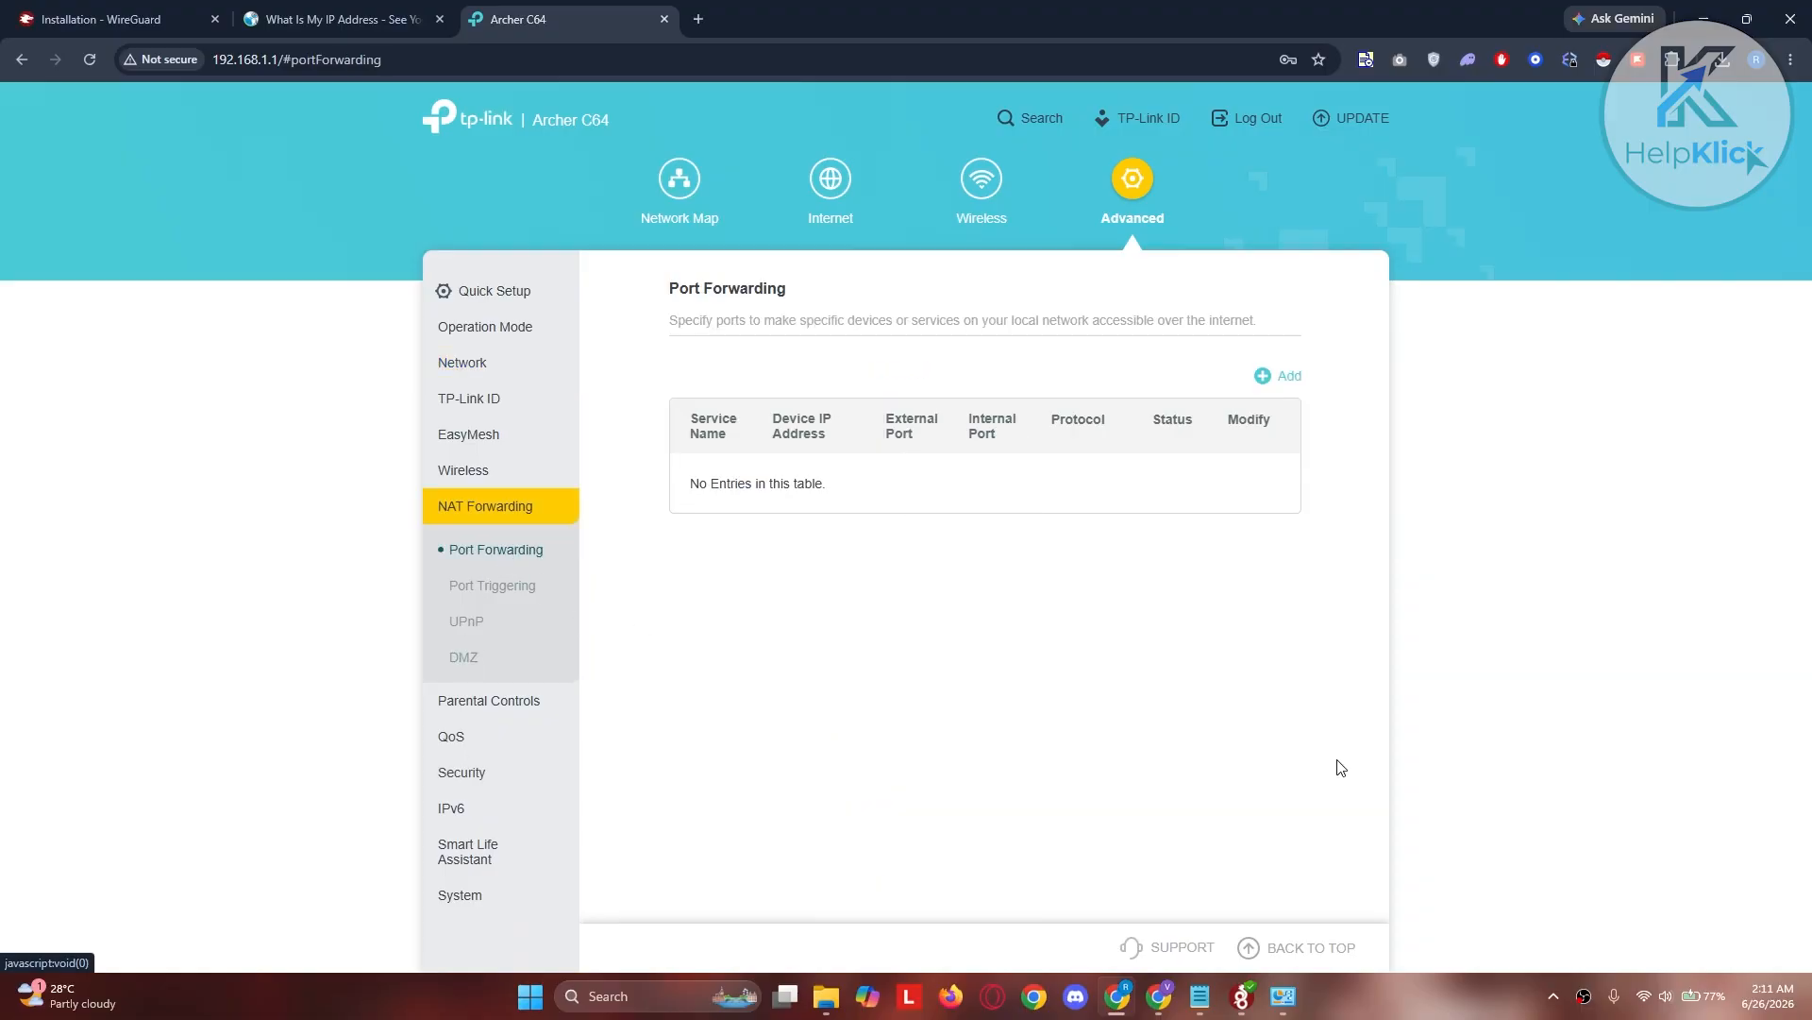
pyautogui.click(1256, 379)
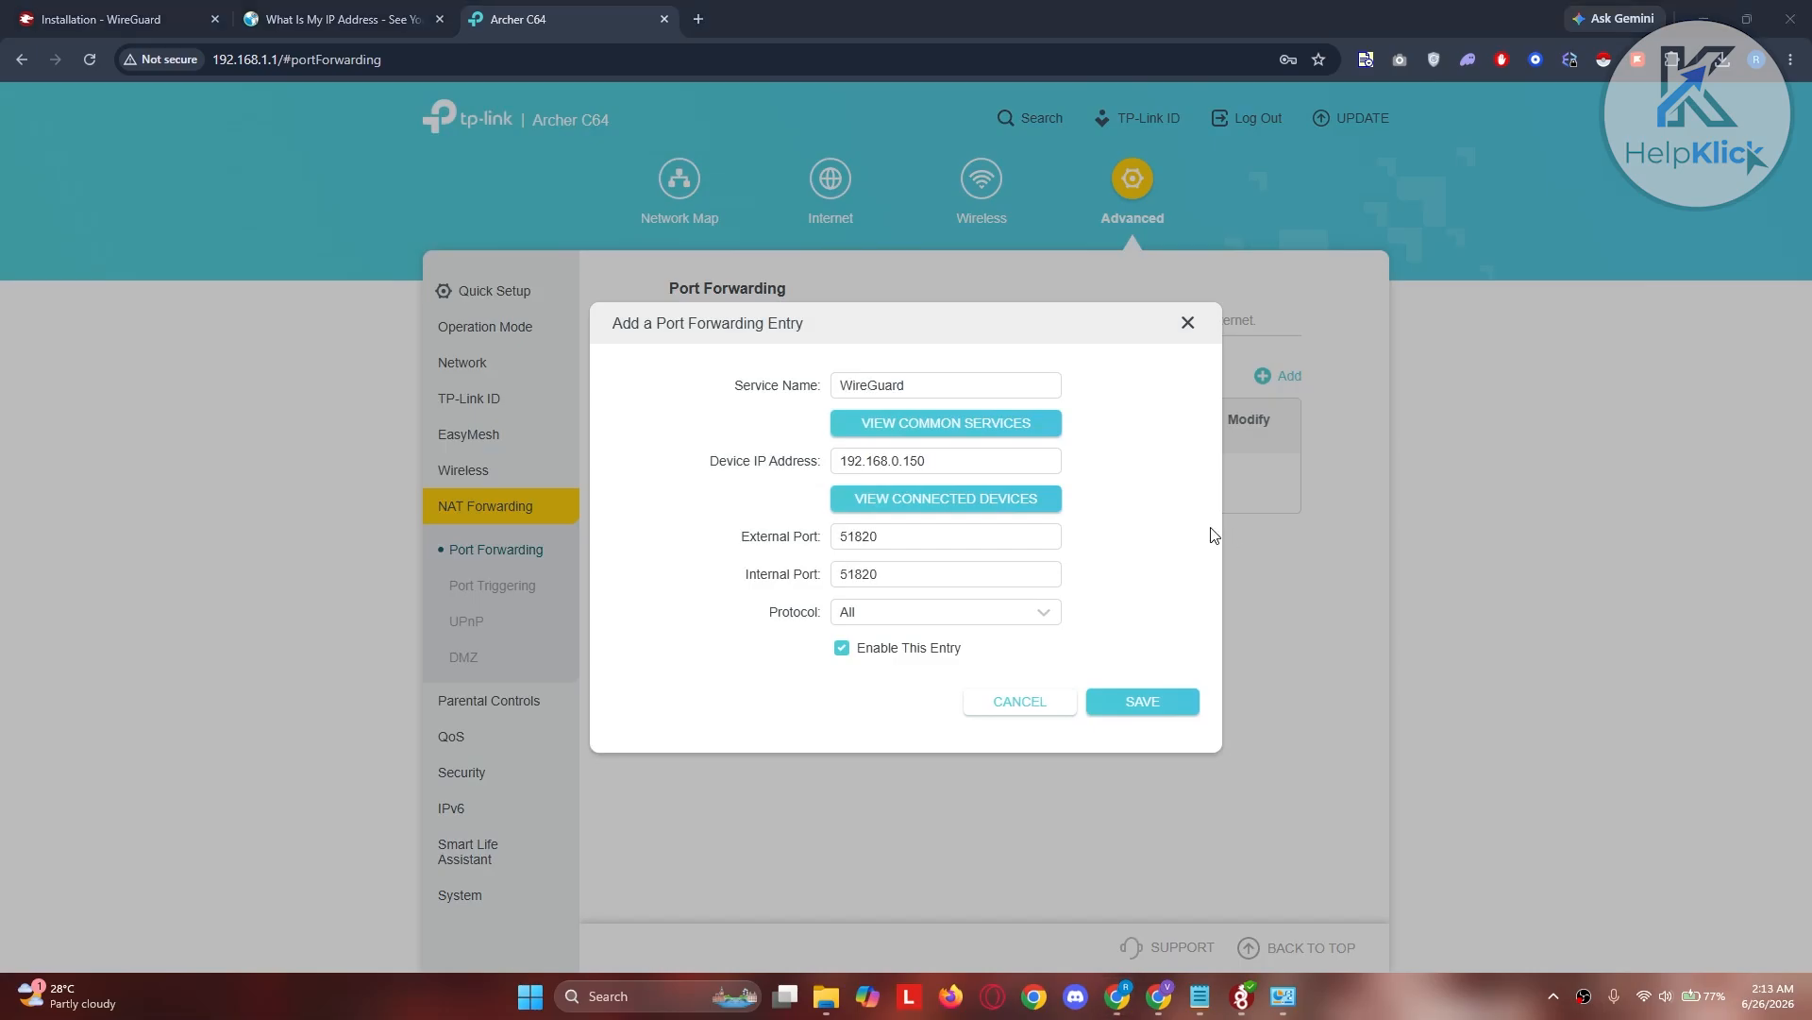
pyautogui.moveTo(937, 392); pyautogui.dragTo(830, 395)
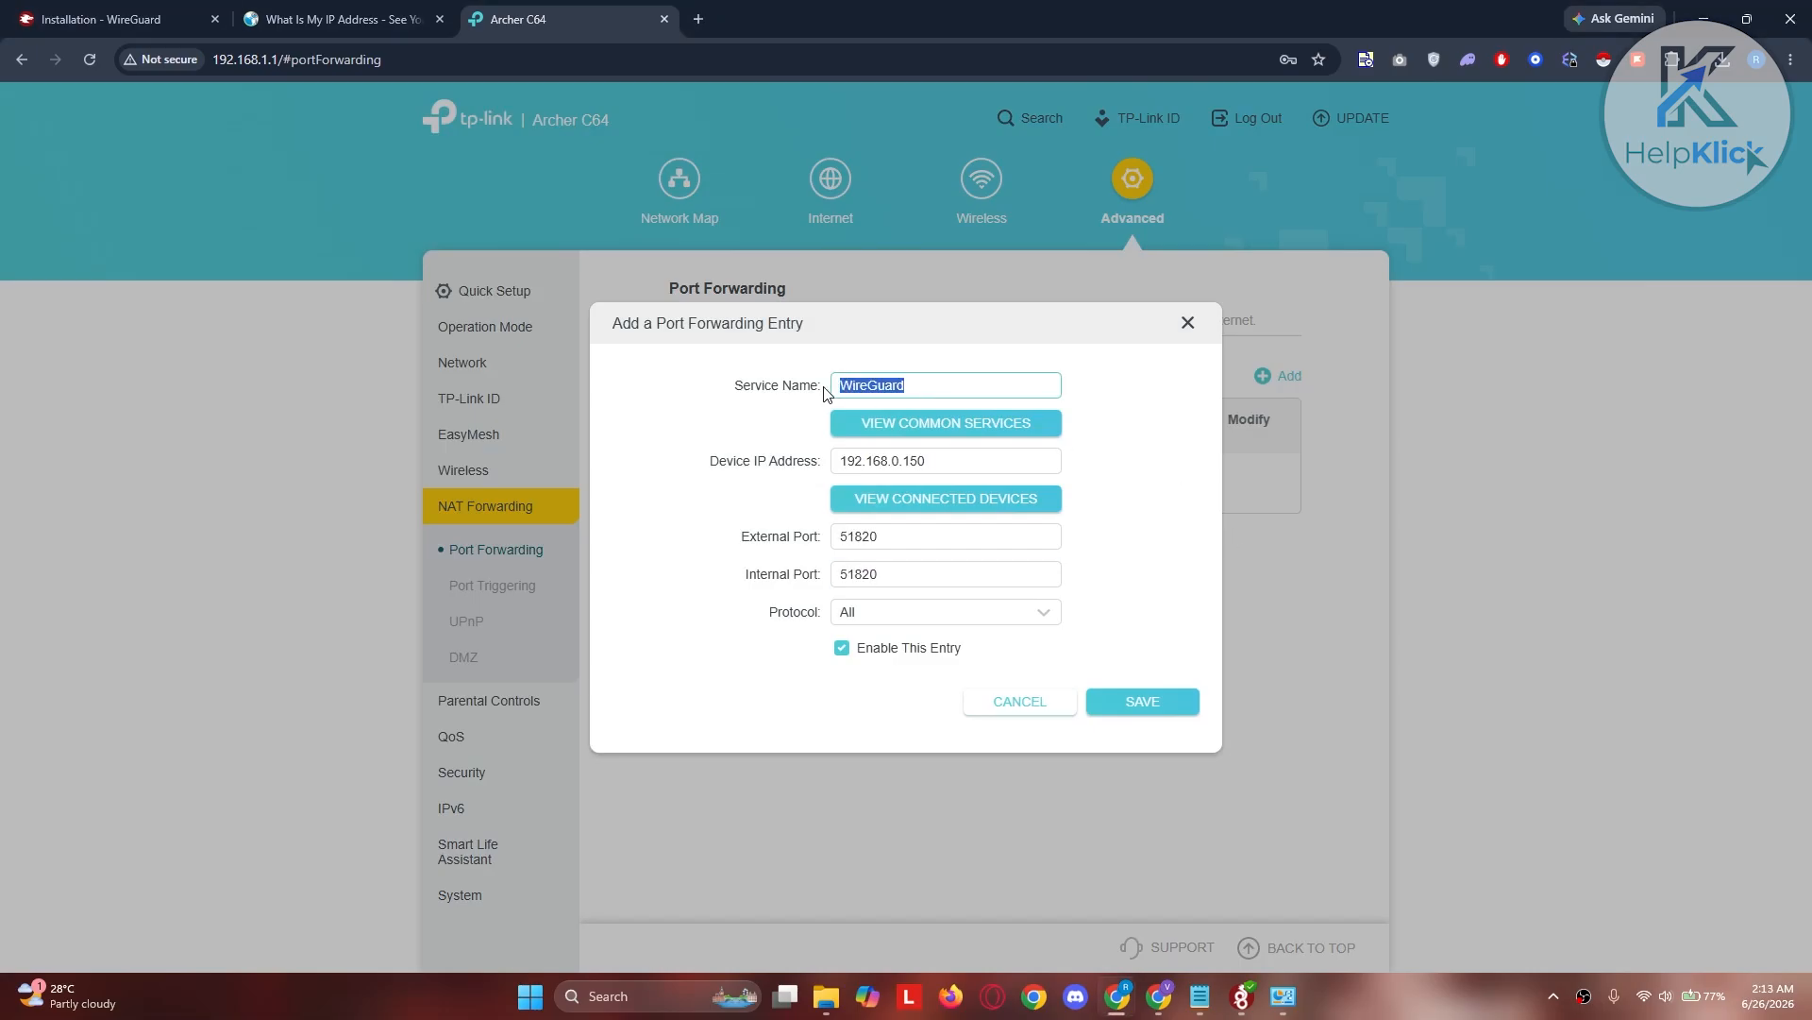
pyautogui.click(691, 425)
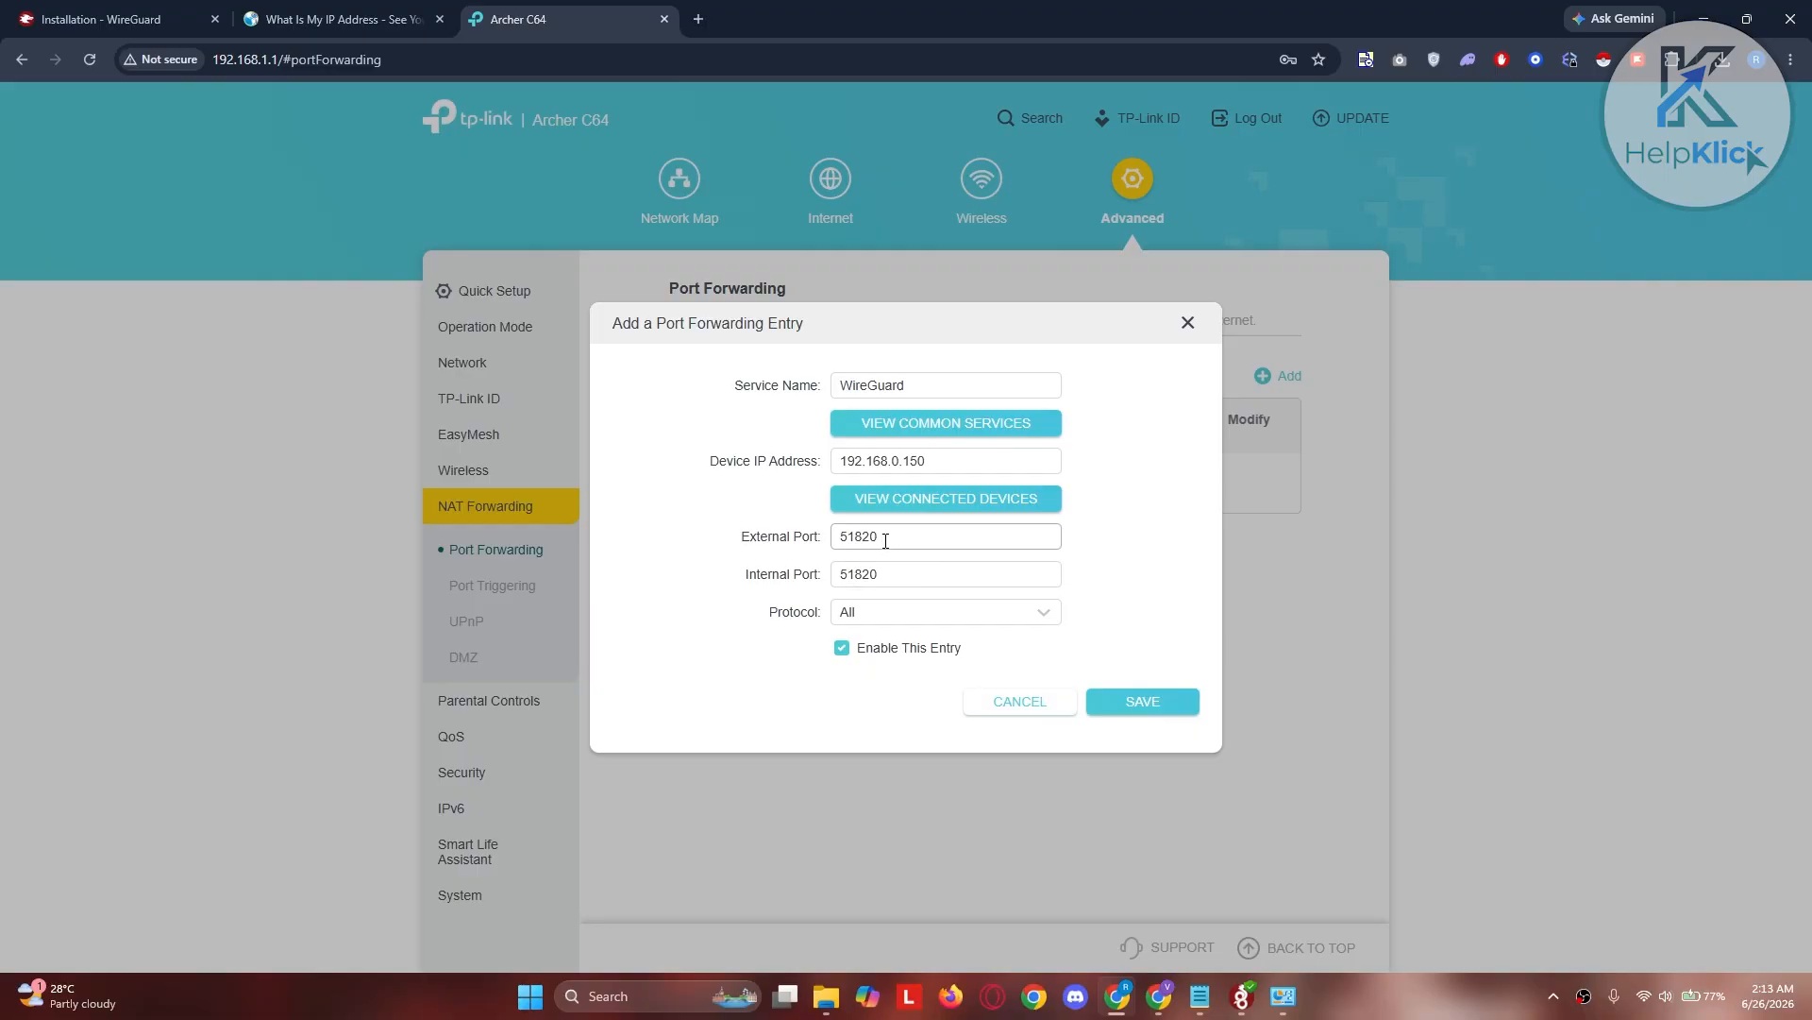
pyautogui.moveTo(889, 541); pyautogui.dragTo(828, 551)
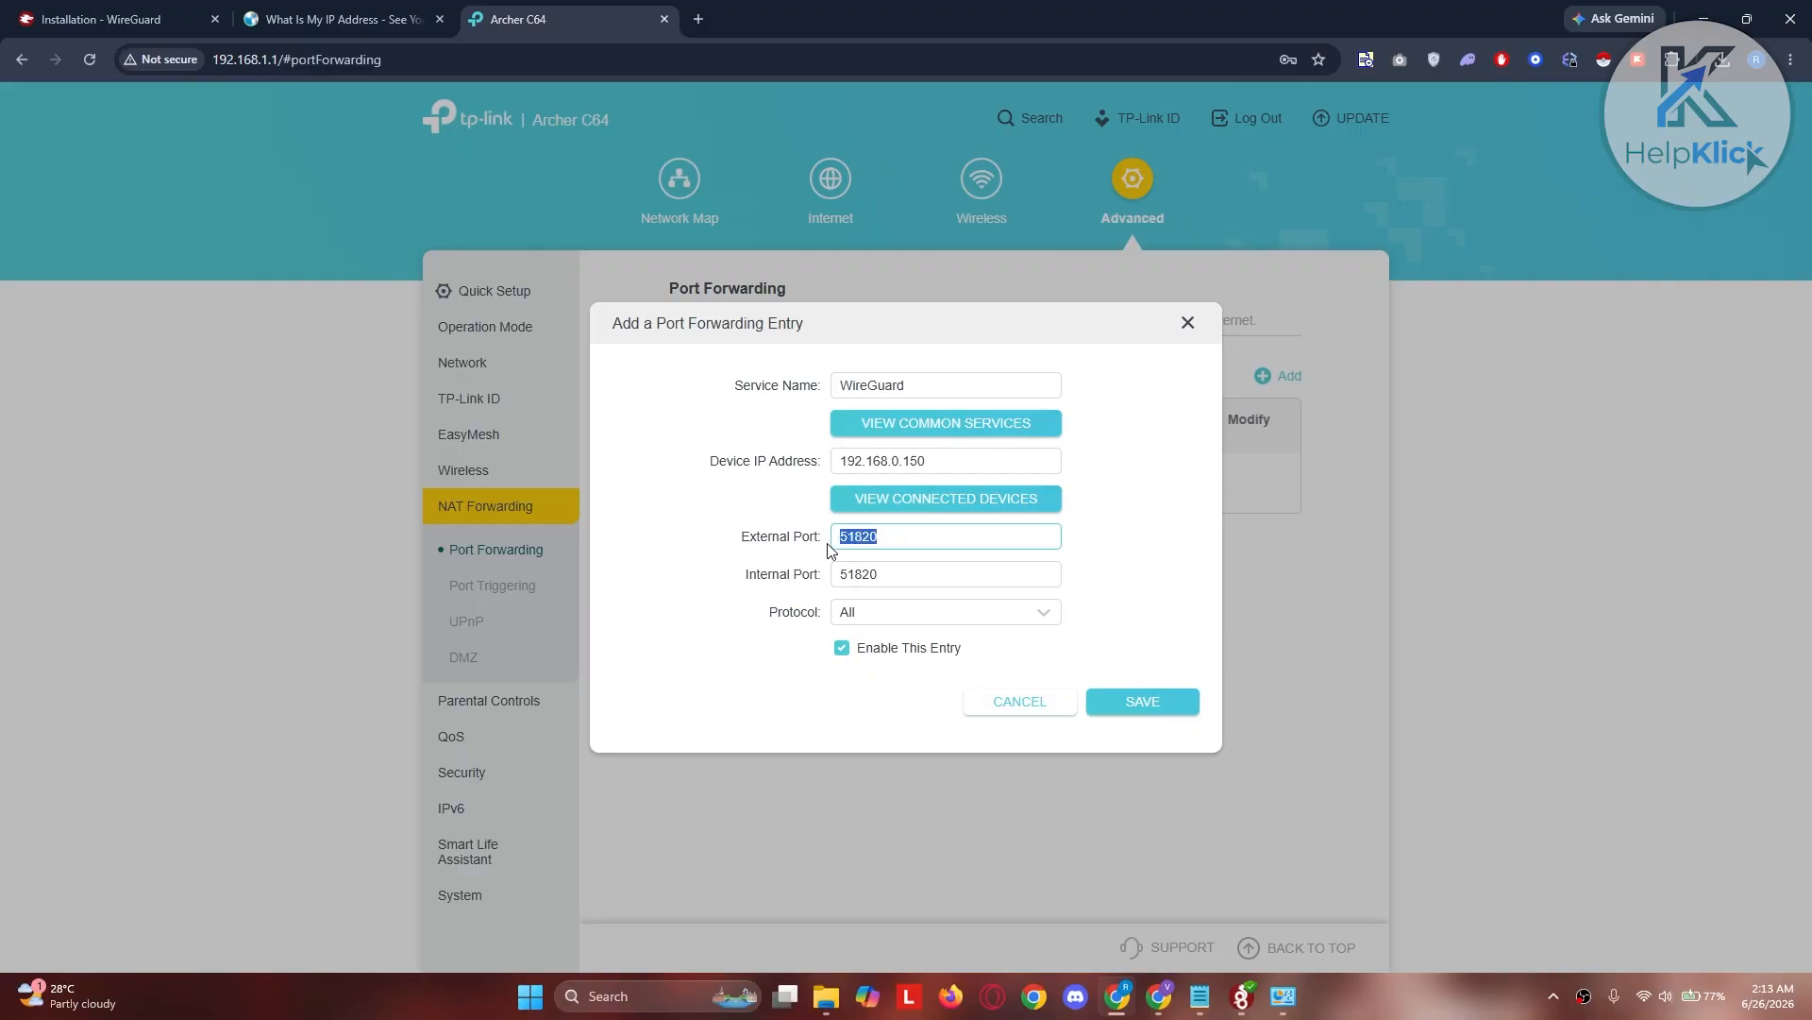
pyautogui.click(701, 609)
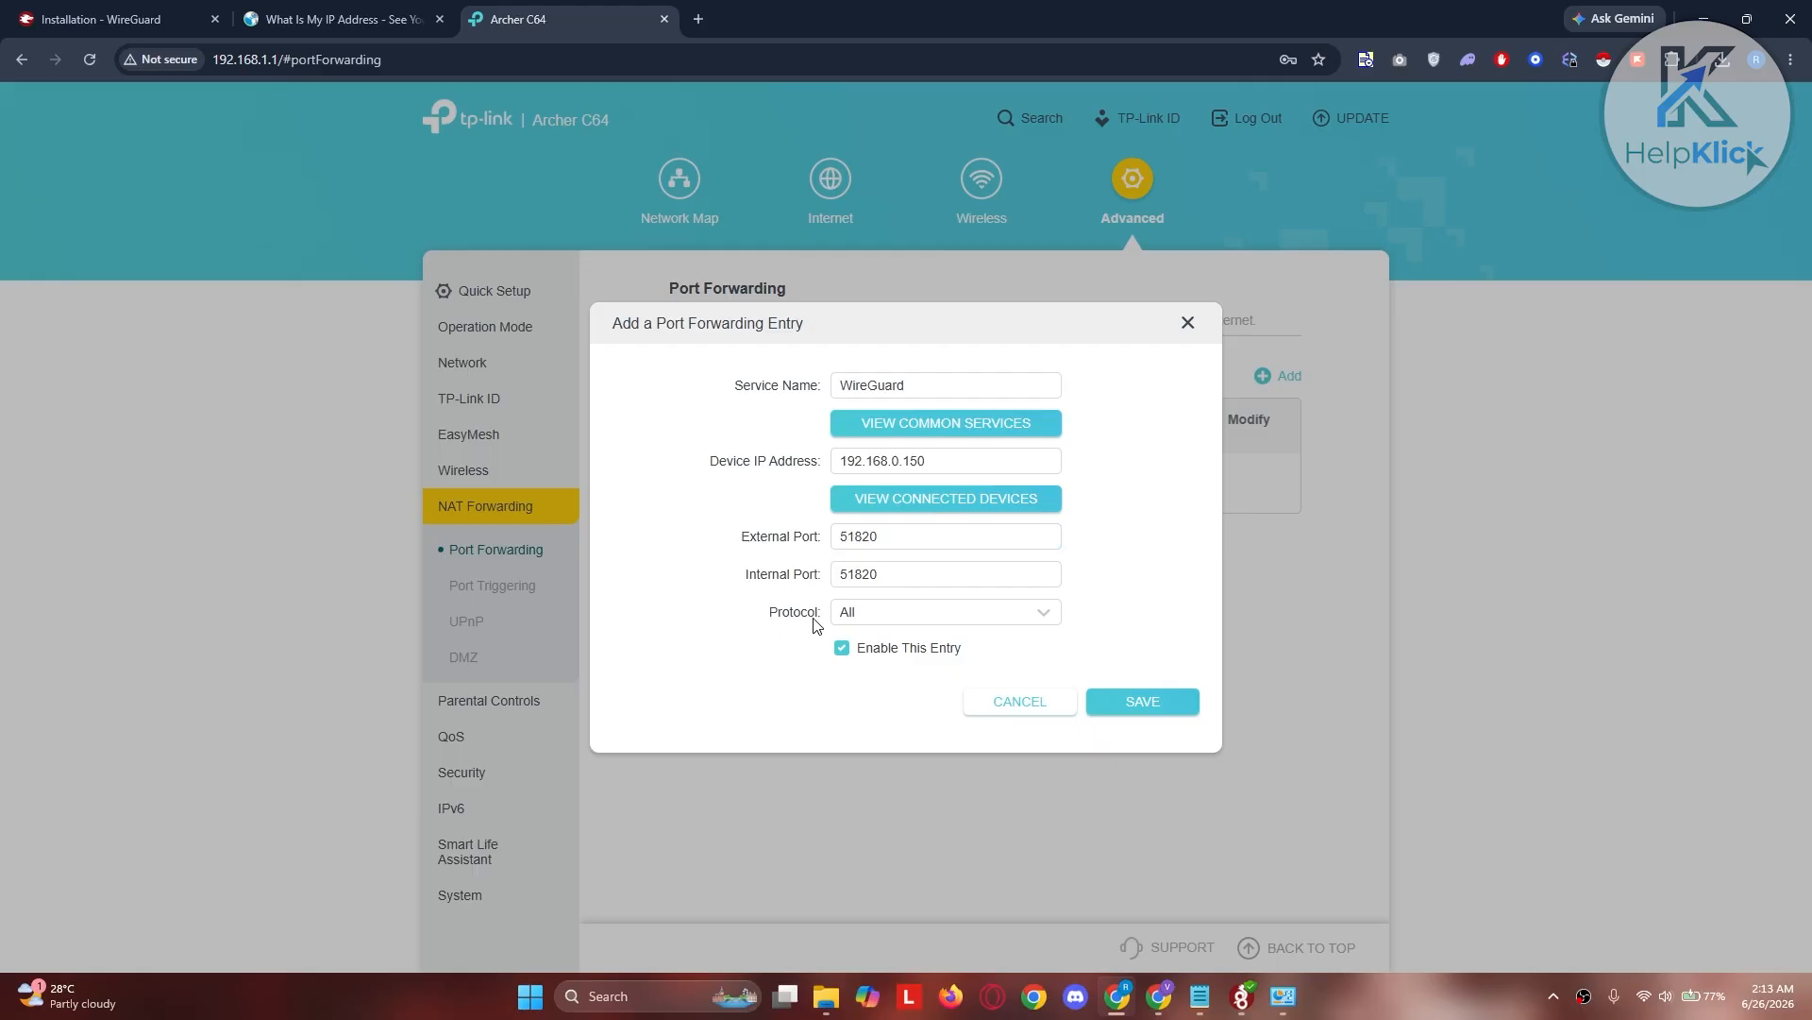
pyautogui.click(1168, 710)
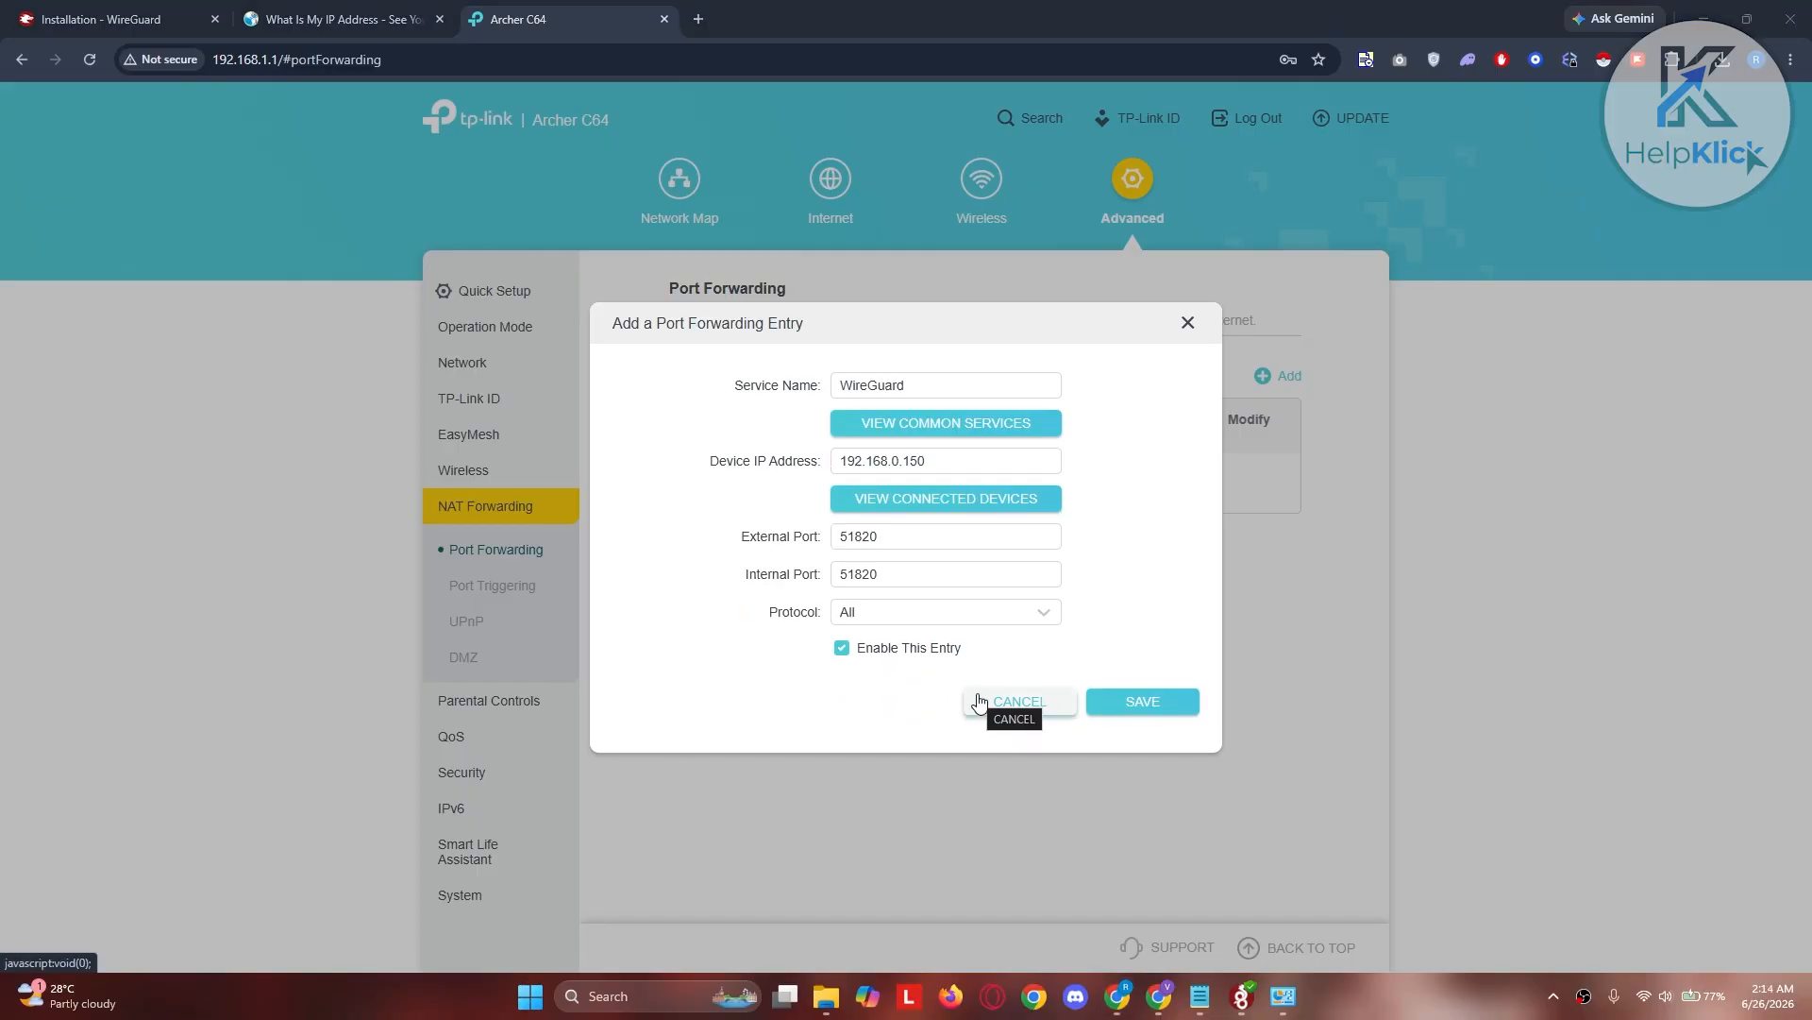
pyautogui.click(981, 458)
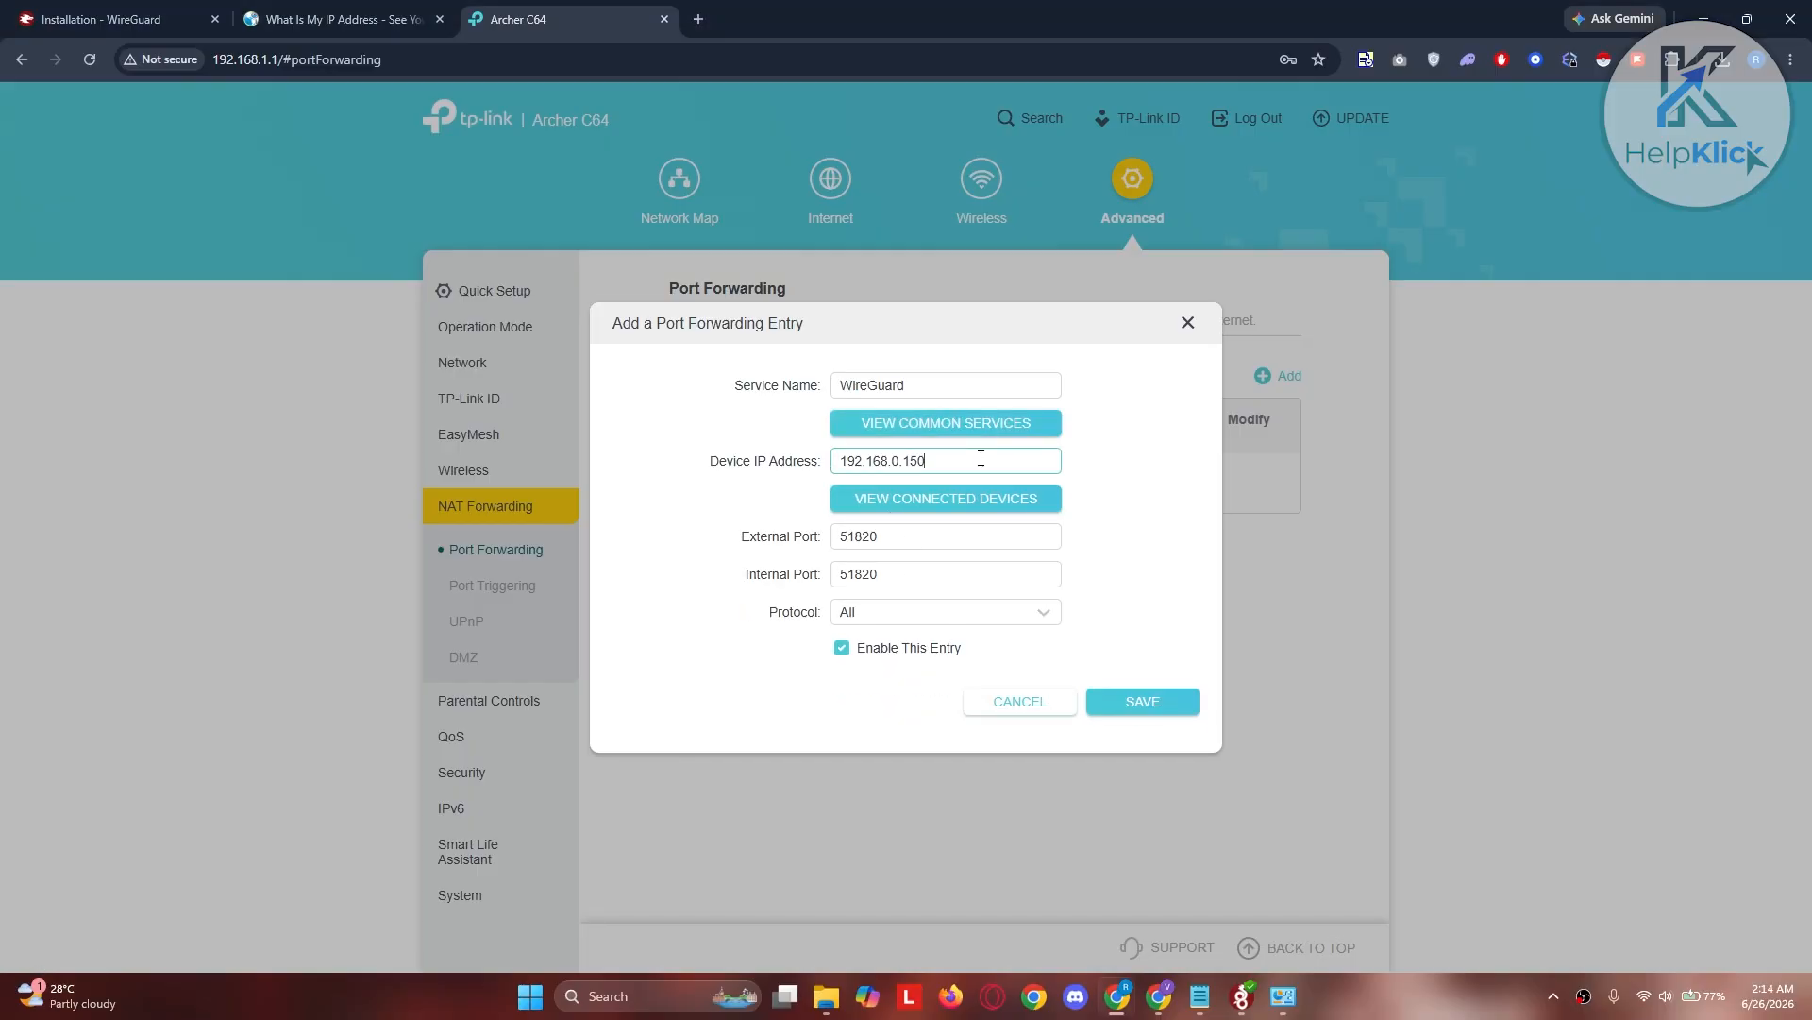
pyautogui.click(1119, 694)
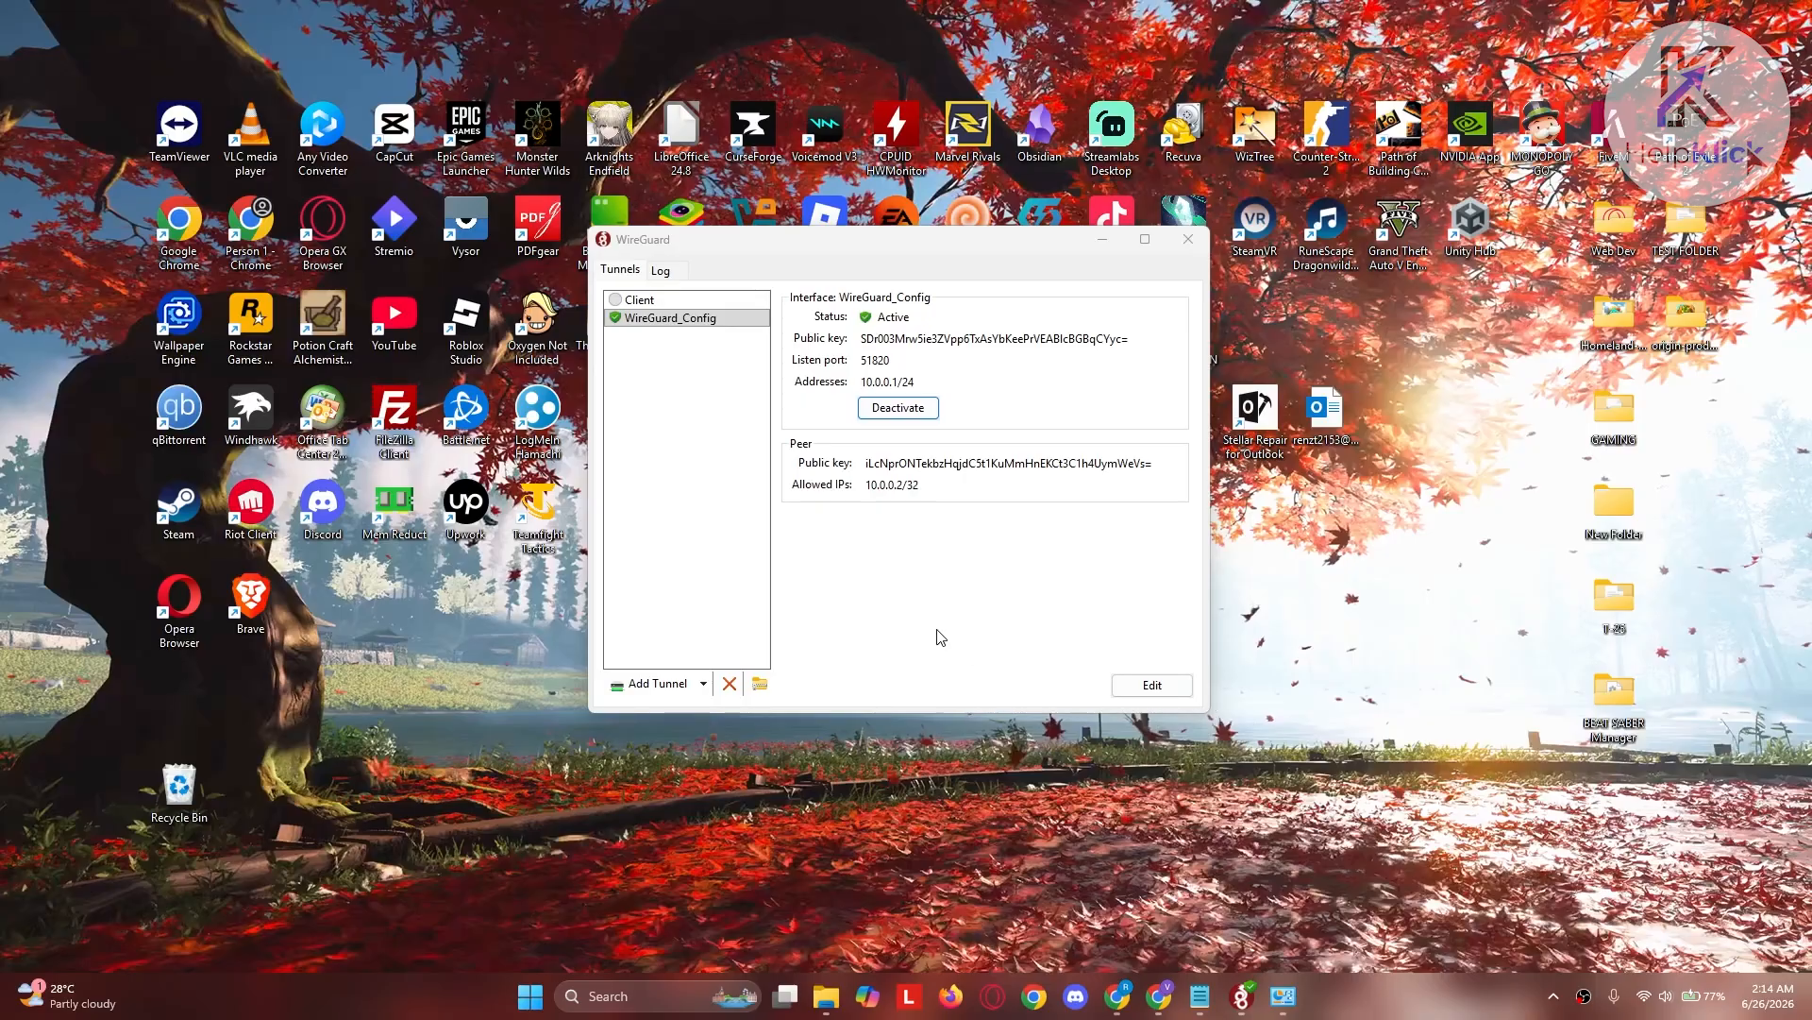
pyautogui.click(702, 684)
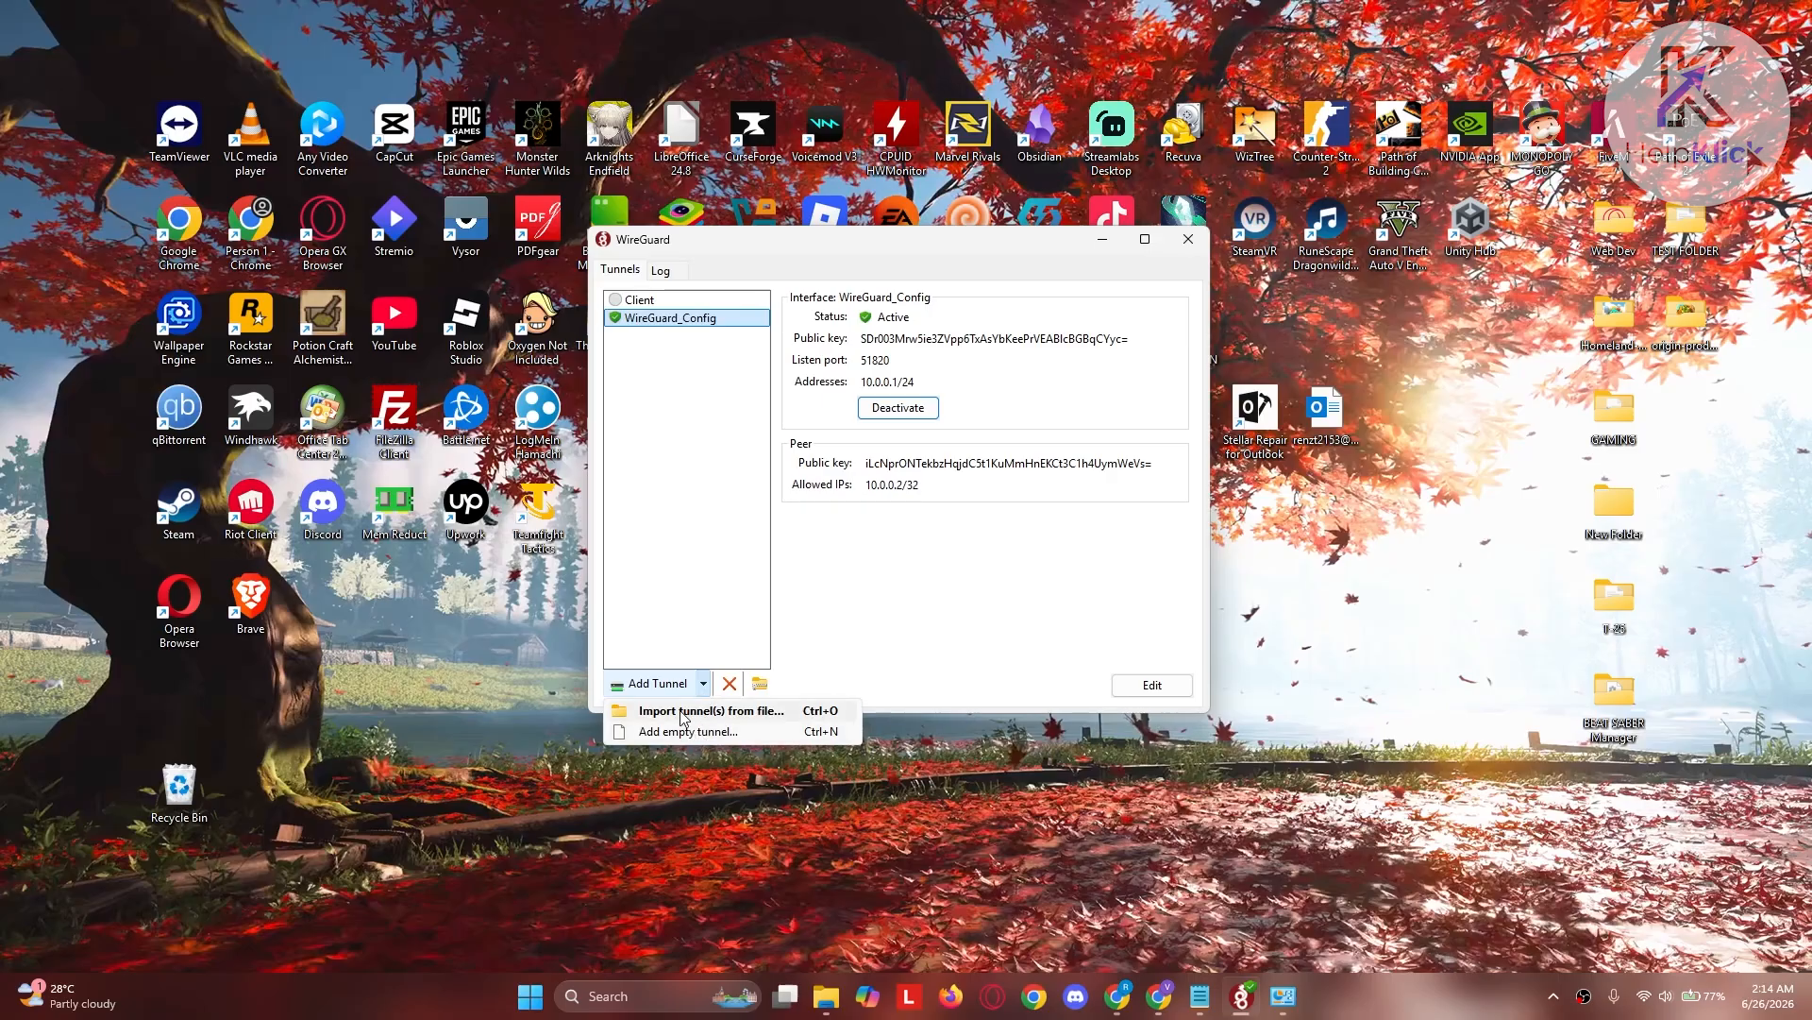
pyautogui.moveTo(982, 247); pyautogui.dragTo(1144, 286)
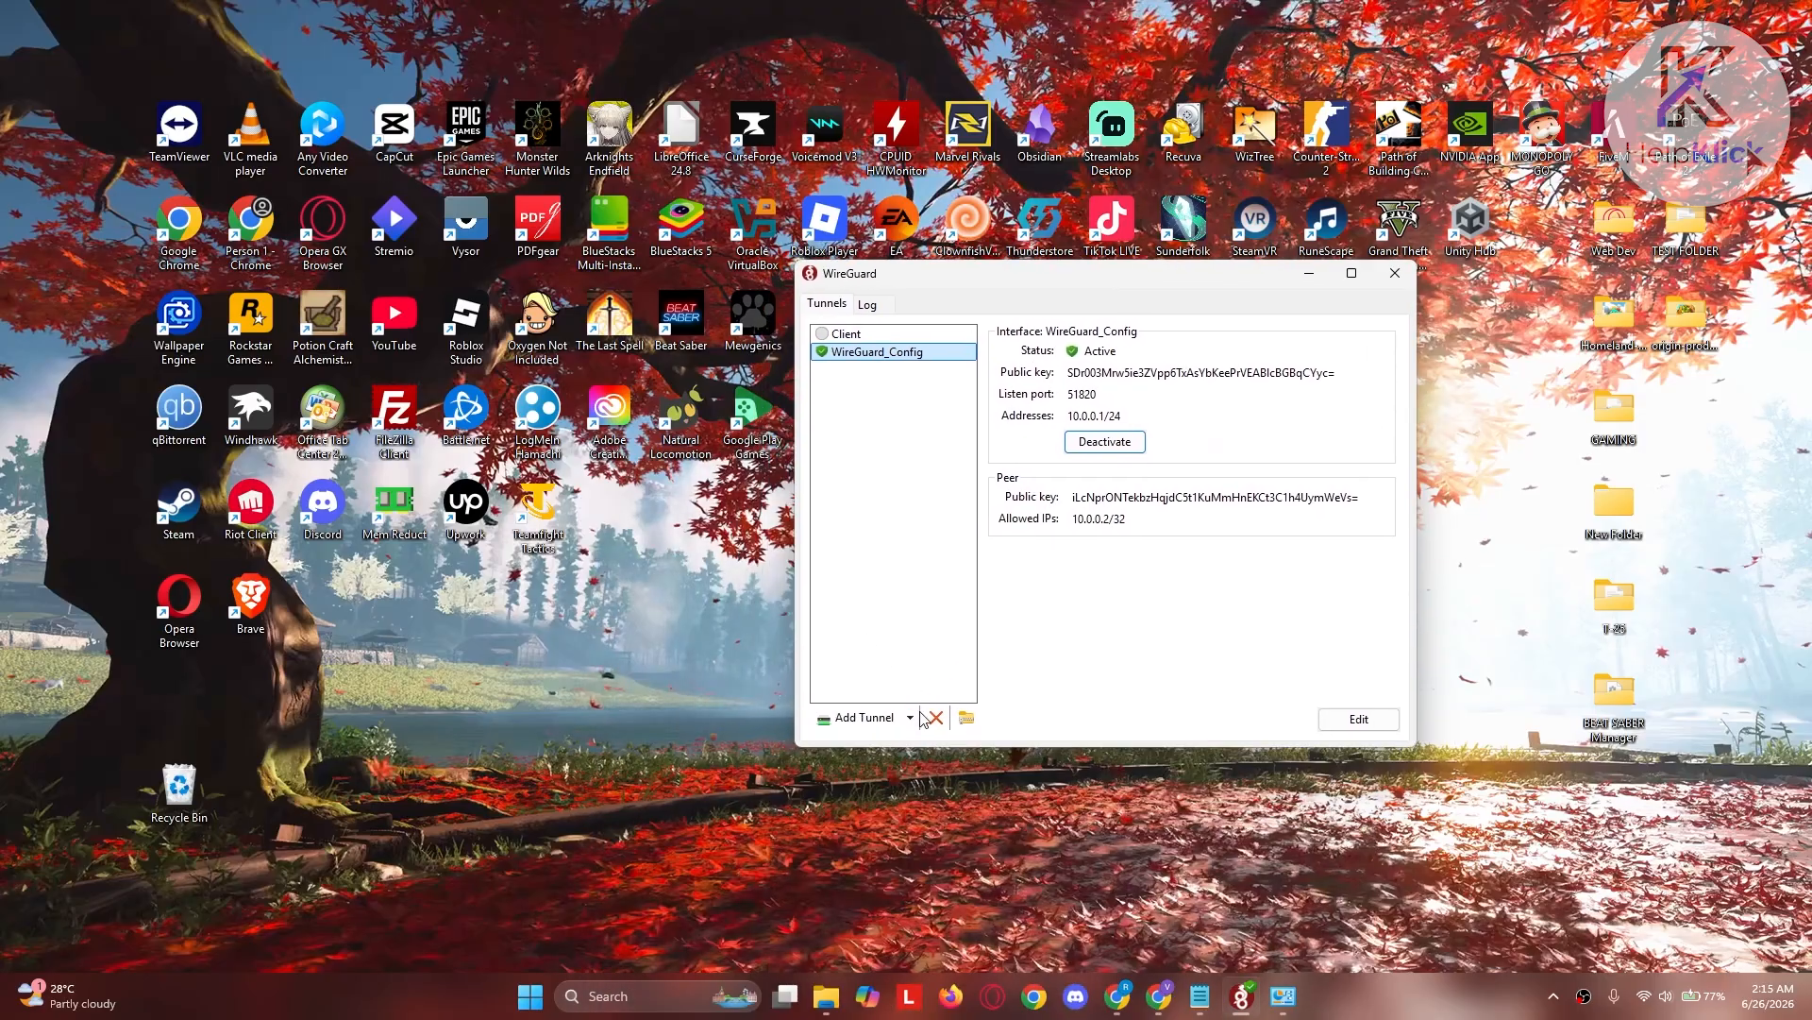